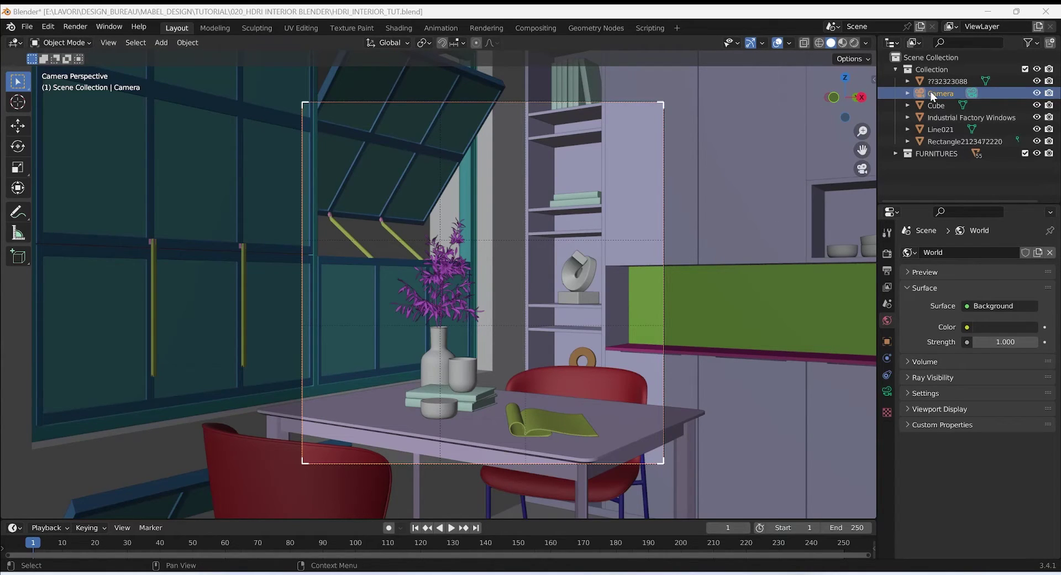
# Inspect the room around the camera, then preview the camera view in rendered shading with the scene's render settings open
pyautogui.scroll(-6, 639, 308)
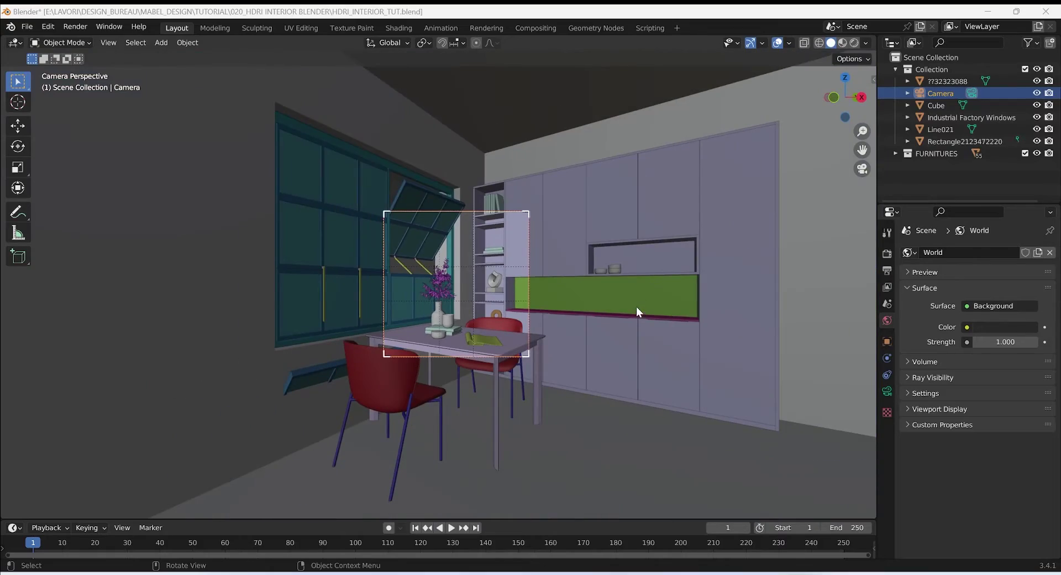
pyautogui.moveTo(593, 264); pyautogui.dragTo(334, 284, button='middle')
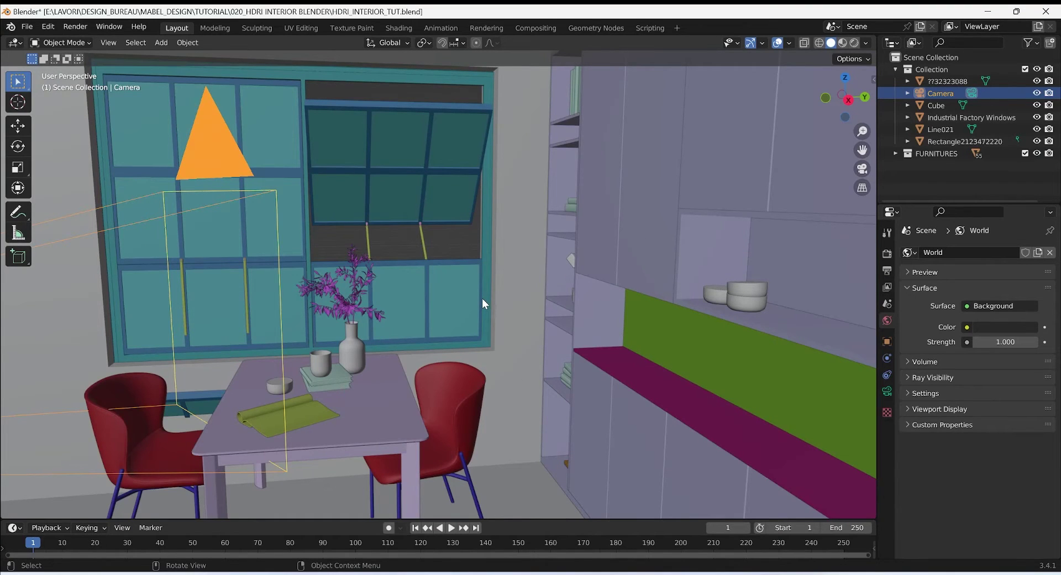
pyautogui.press('KP_0')
pyautogui.scroll(3, 456, 366)
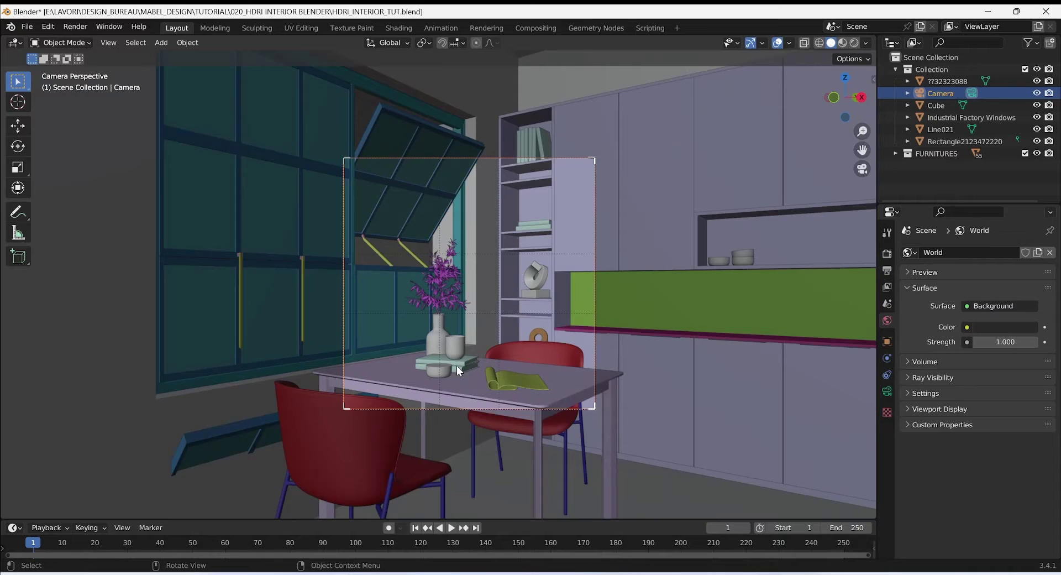
pyautogui.scroll(2, 433, 378)
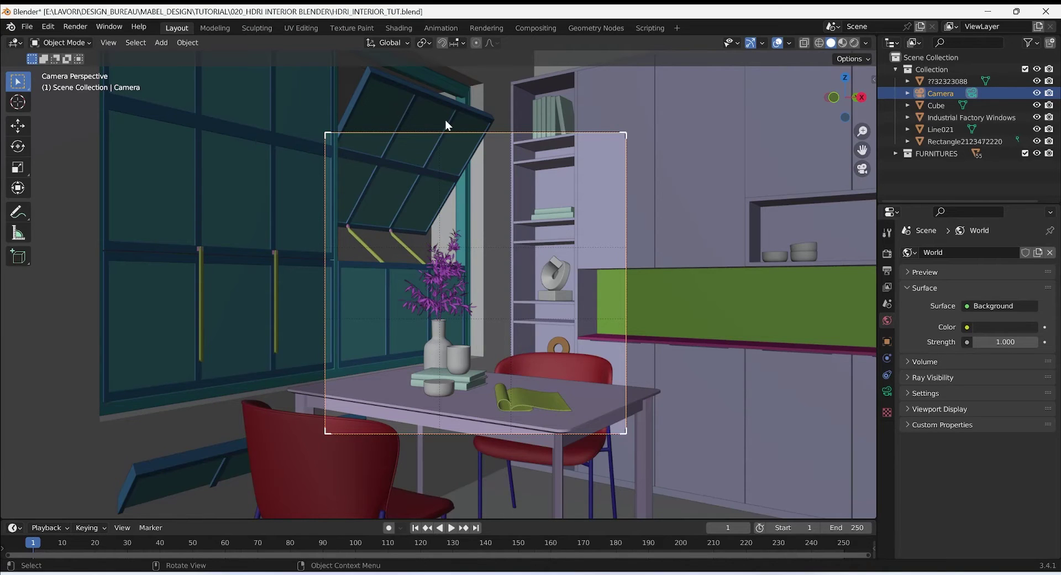
pyautogui.click(887, 254)
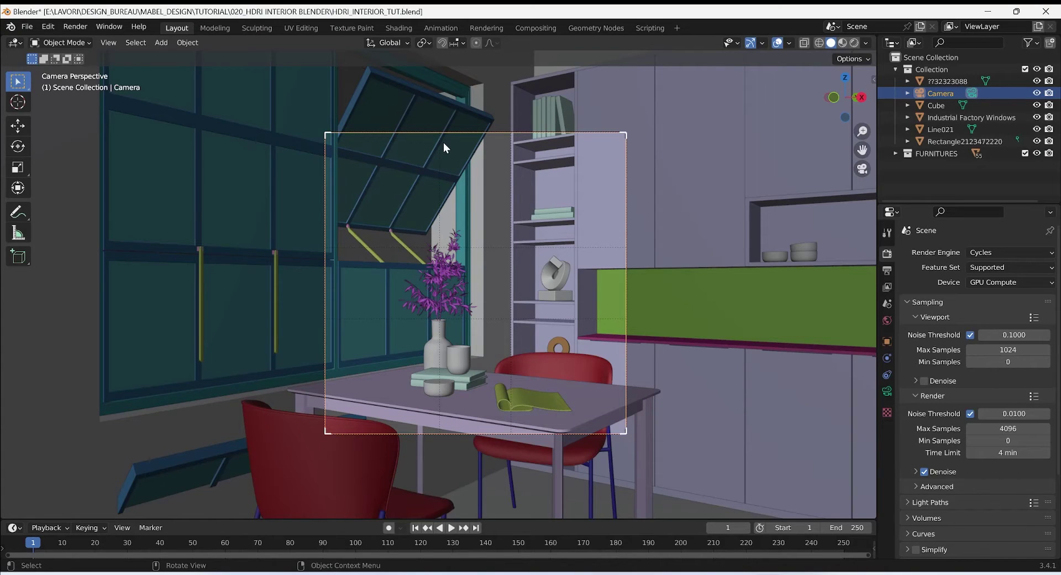
pyautogui.click(856, 44)
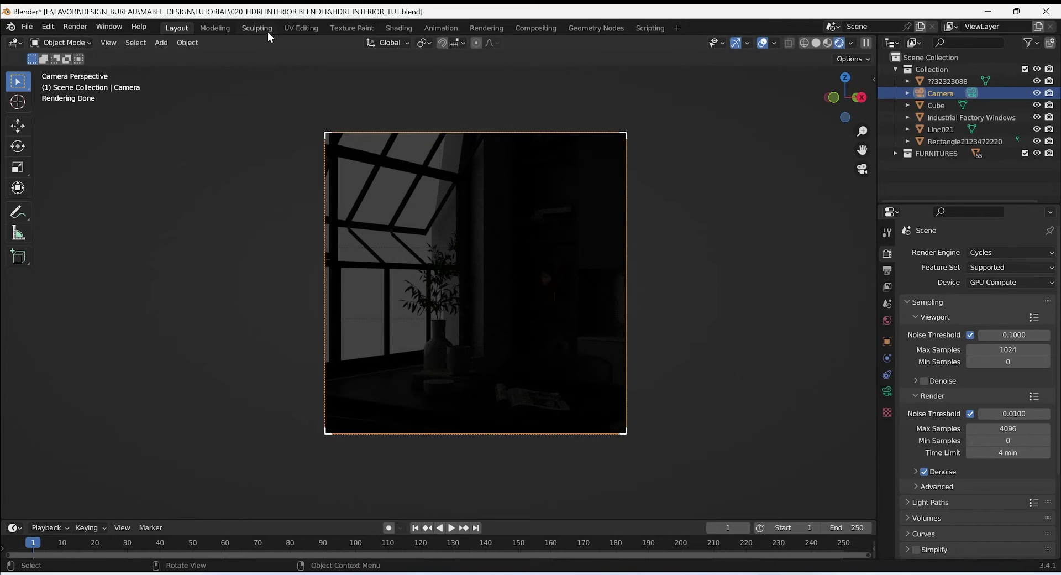
# Switch to the Shading workspace and show the World shader nodes
pyautogui.click(401, 29)
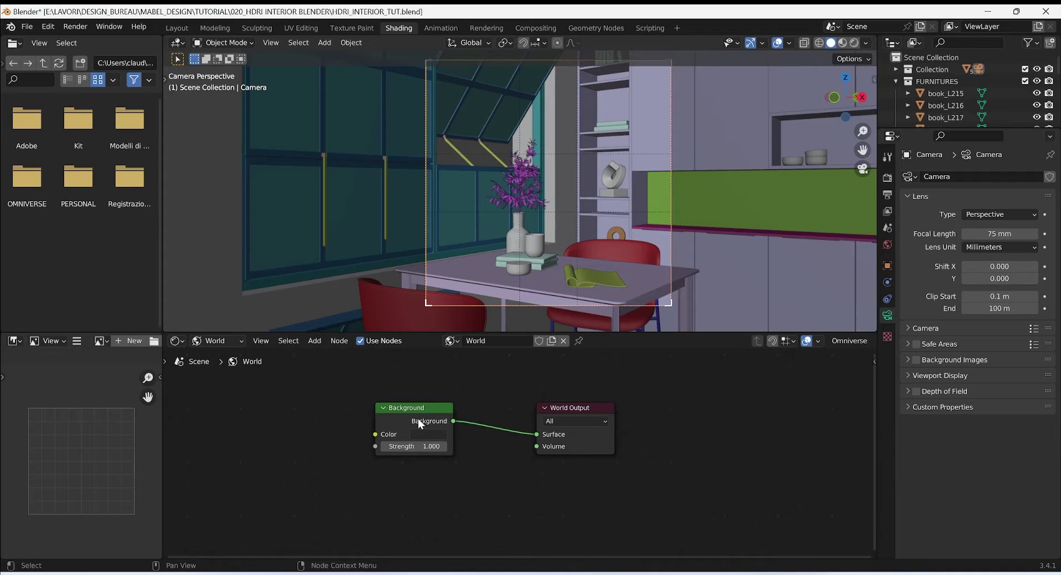
pyautogui.click(213, 341)
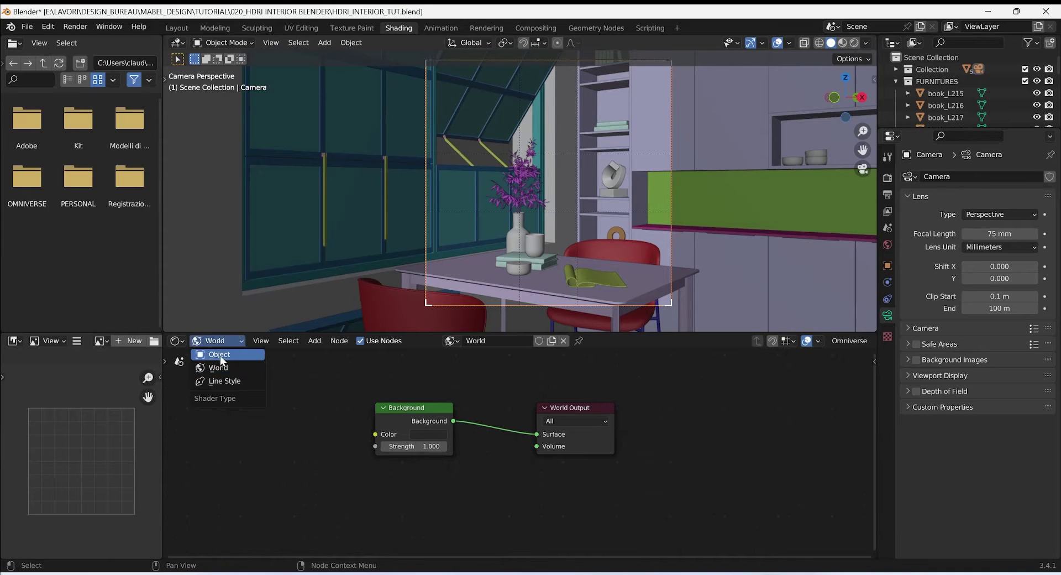
pyautogui.click(214, 341)
pyautogui.click(215, 341)
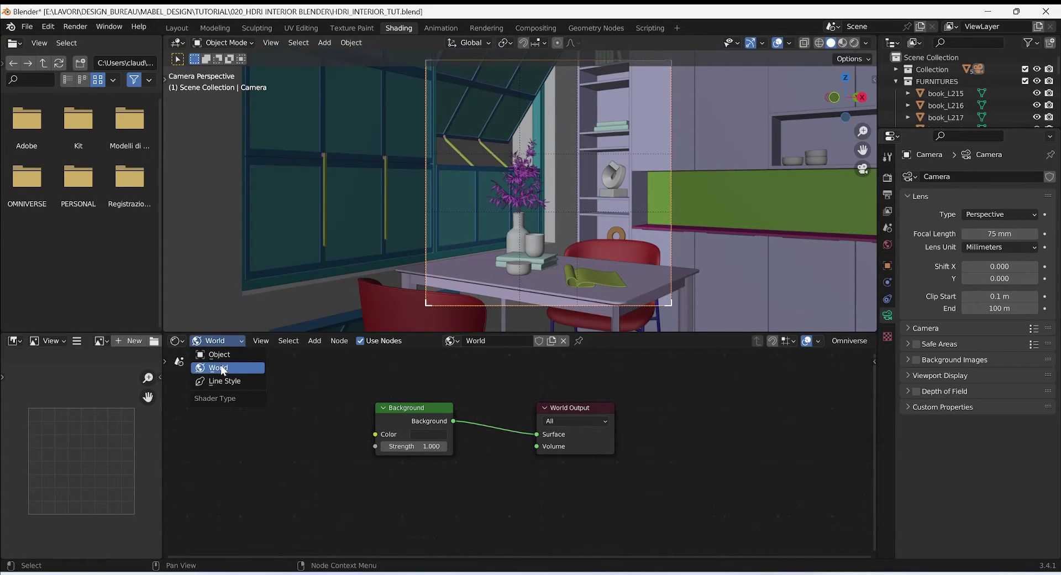
pyautogui.click(237, 368)
# Add an Environment Texture node in front of the Background node
pyautogui.moveTo(492, 452); pyautogui.dragTo(634, 466, button='middle')
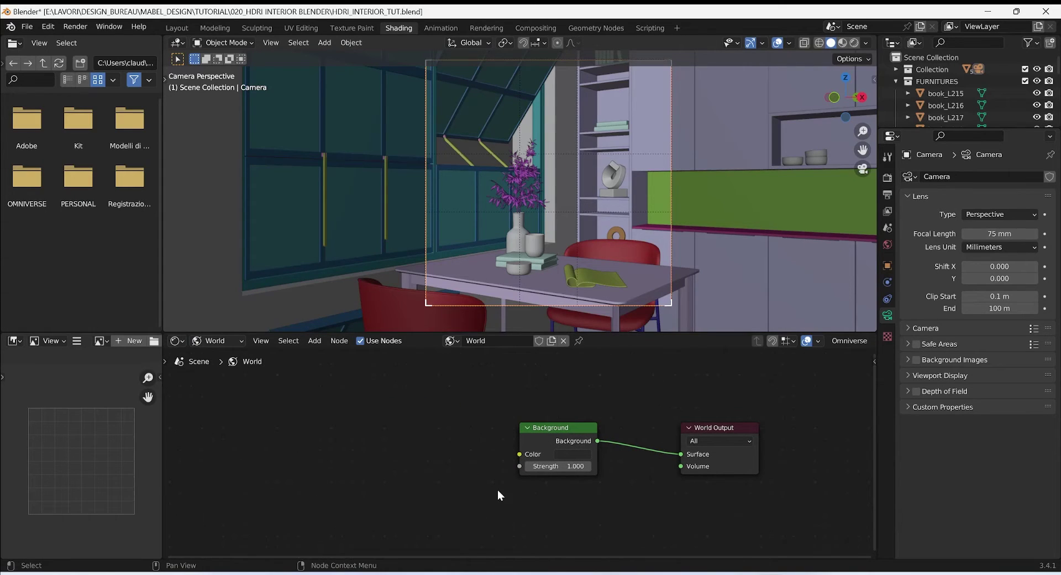
pyautogui.hotkey('shift', 'a')
pyautogui.hotkey('shift', 'a')
pyautogui.click(383, 437)
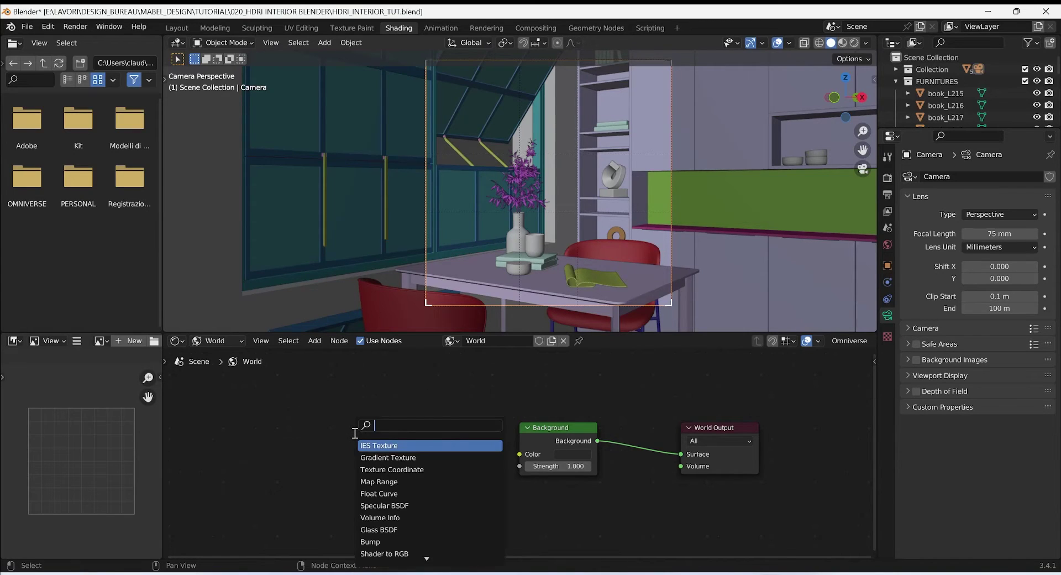
pyautogui.write('en')
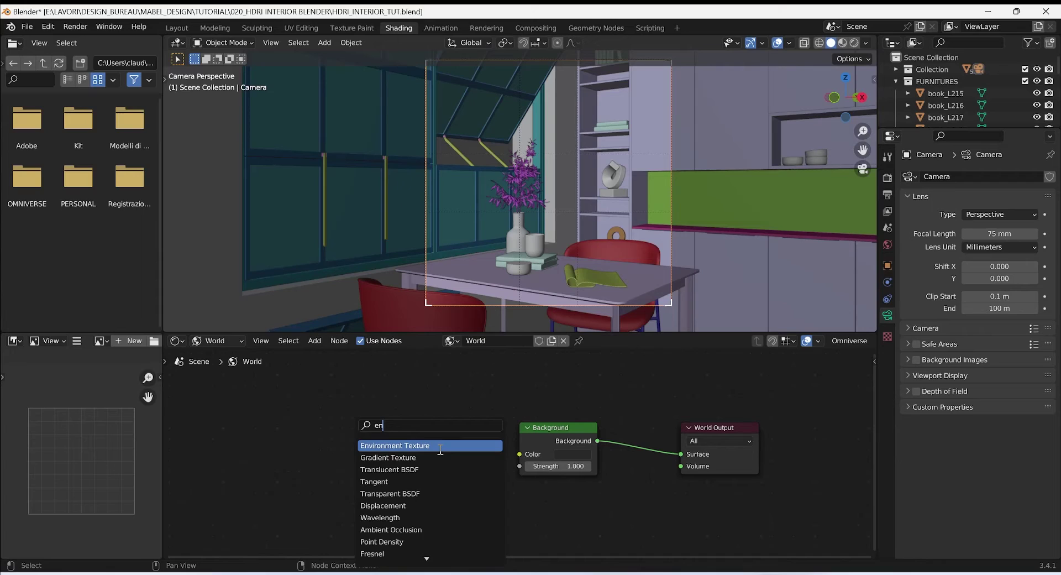
pyautogui.click(423, 444)
pyautogui.click(378, 440)
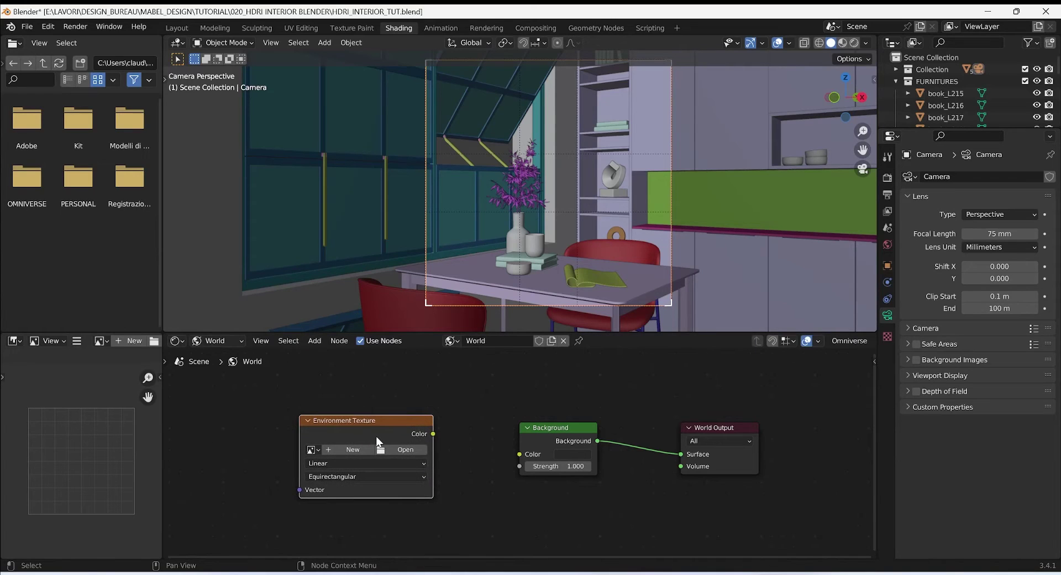
# Load suburban_parking_area_8k.exr into the Environment Texture node and connect its Color output to the Background node's Color input
pyautogui.click(313, 449)
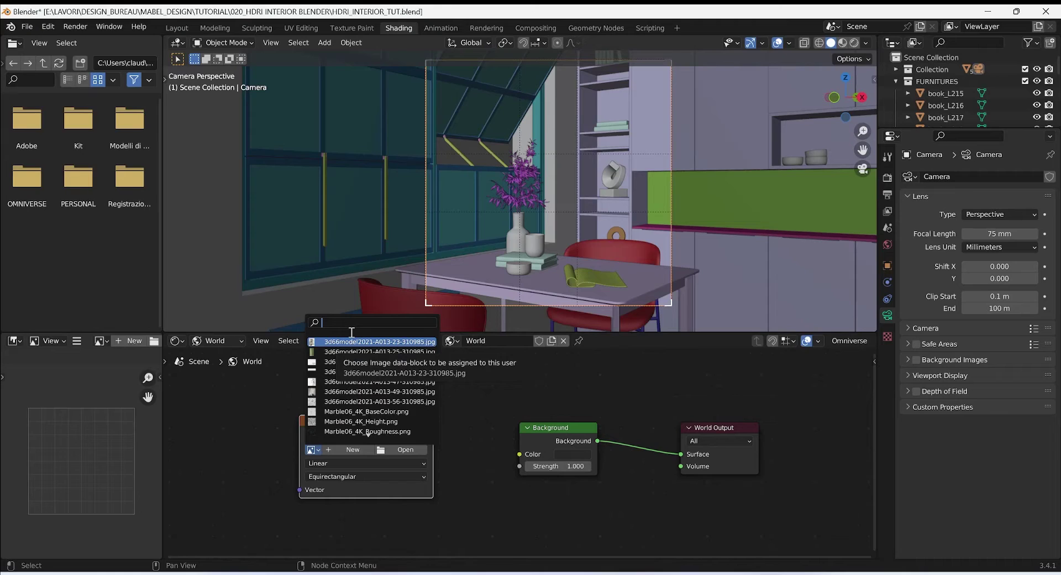
pyautogui.write('8')
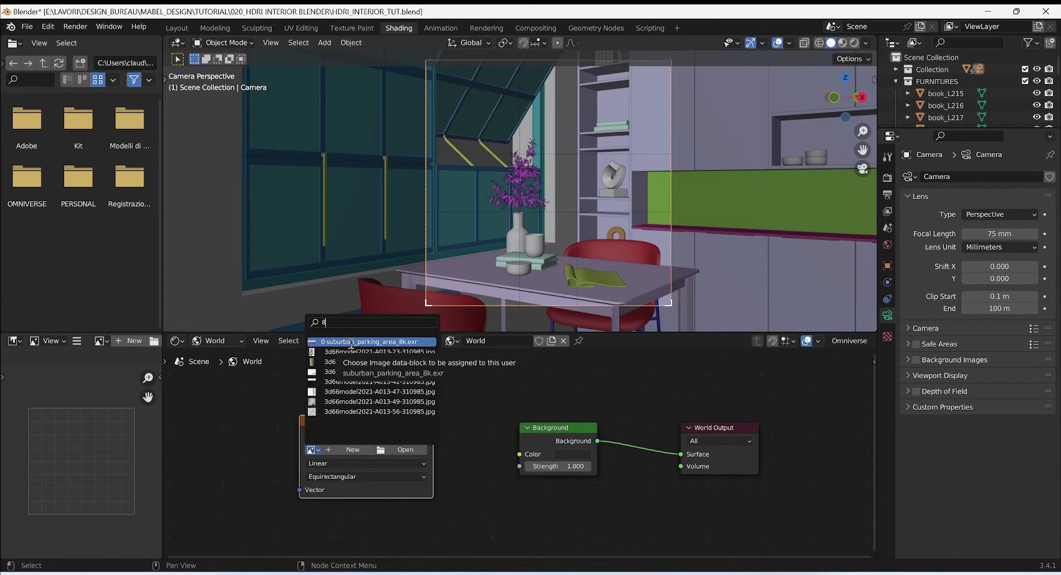
pyautogui.click(351, 342)
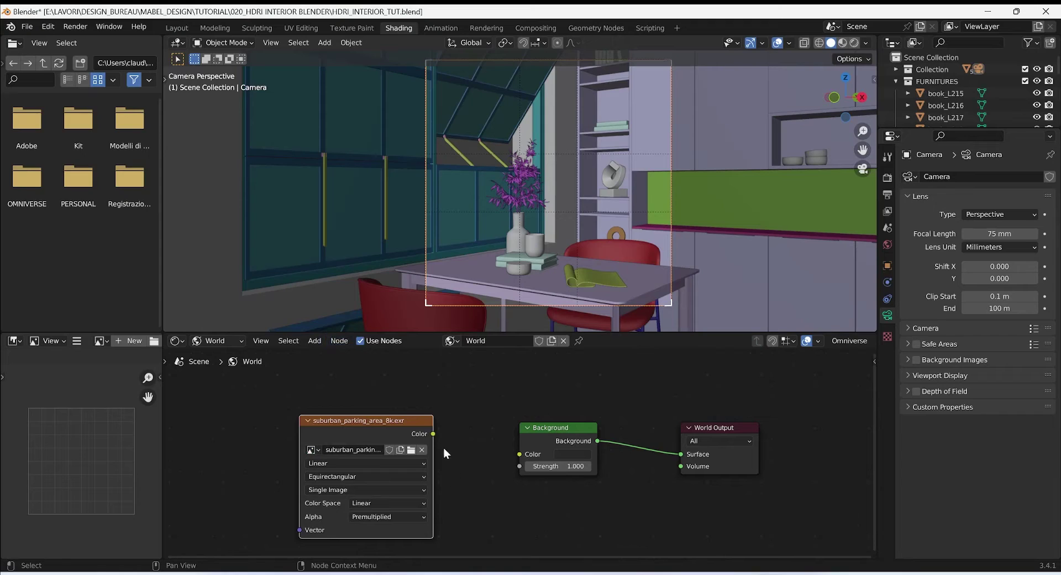
pyautogui.moveTo(434, 434); pyautogui.dragTo(525, 454)
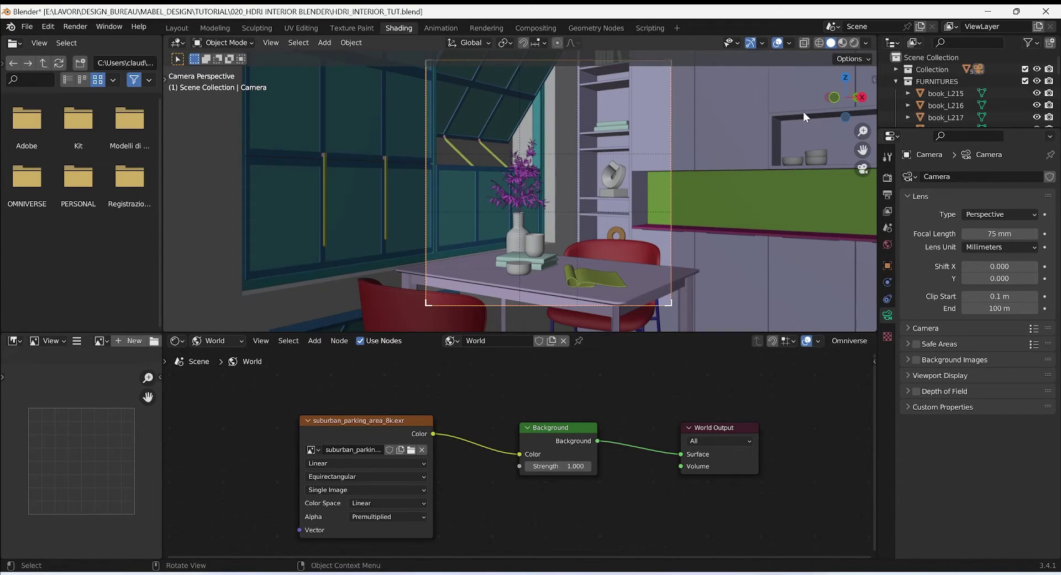
# Show the viewport in rendered shading and add linked Texture Coordinate and Mapping nodes to the environment texture
pyautogui.click(855, 43)
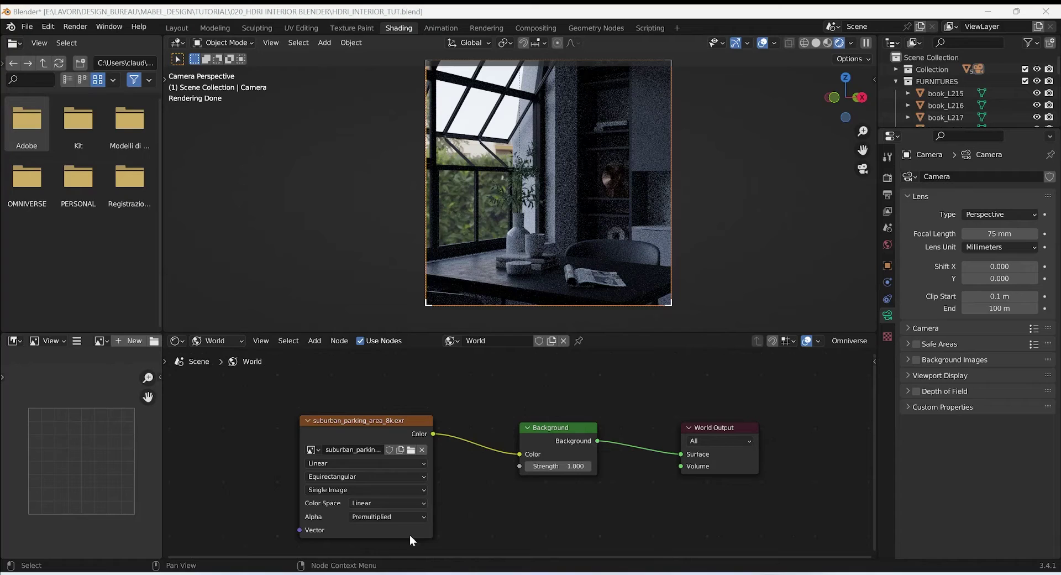
pyautogui.moveTo(443, 446); pyautogui.dragTo(619, 417, button='middle')
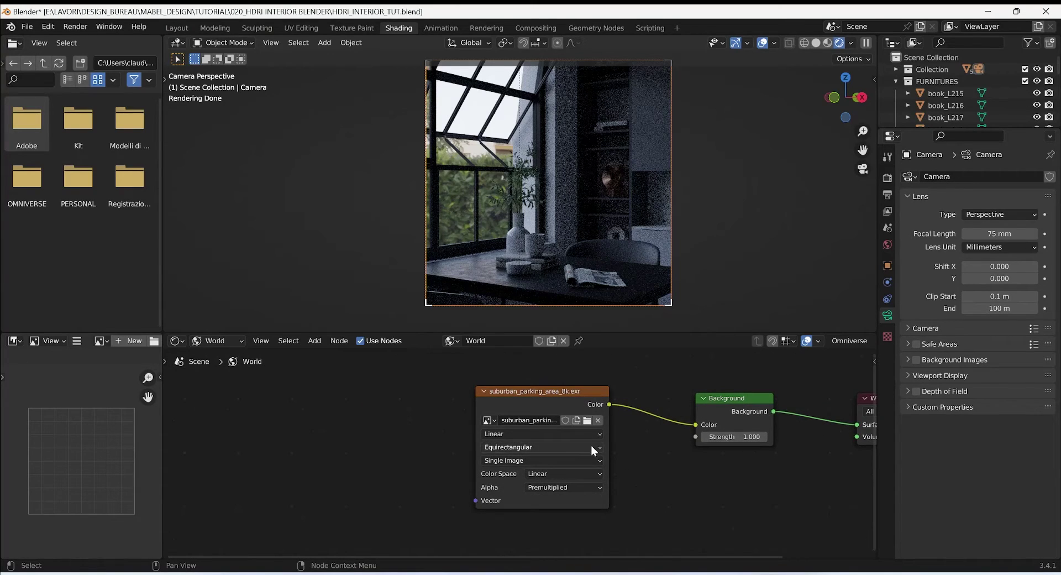
pyautogui.click(528, 393)
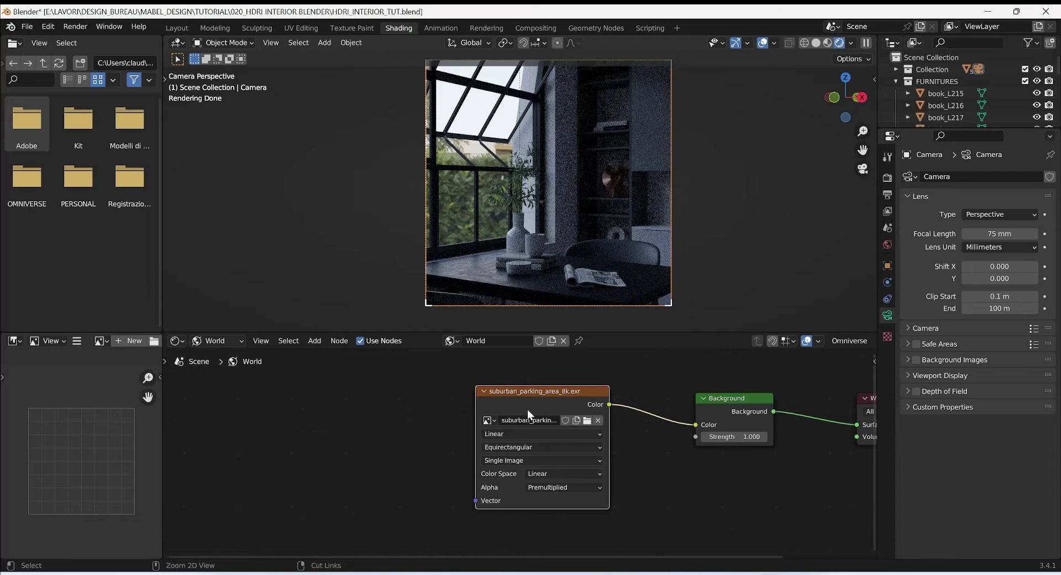
pyautogui.hotkey('ctrl', 't')
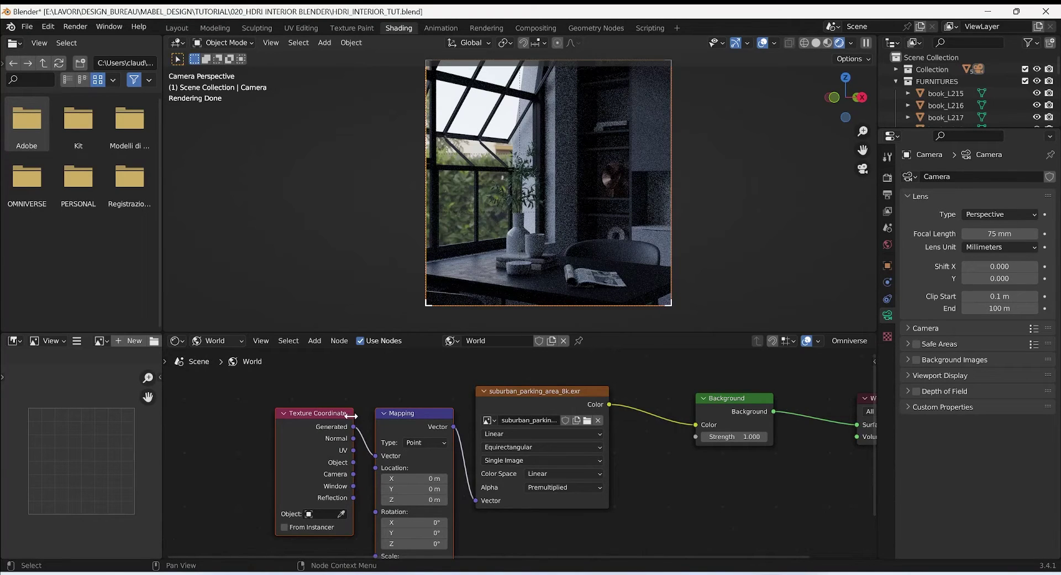
# Rotate the environment image by setting the Mapping node's Z rotation to about 18.1°
pyautogui.moveTo(445, 469); pyautogui.dragTo(480, 416, button='middle')
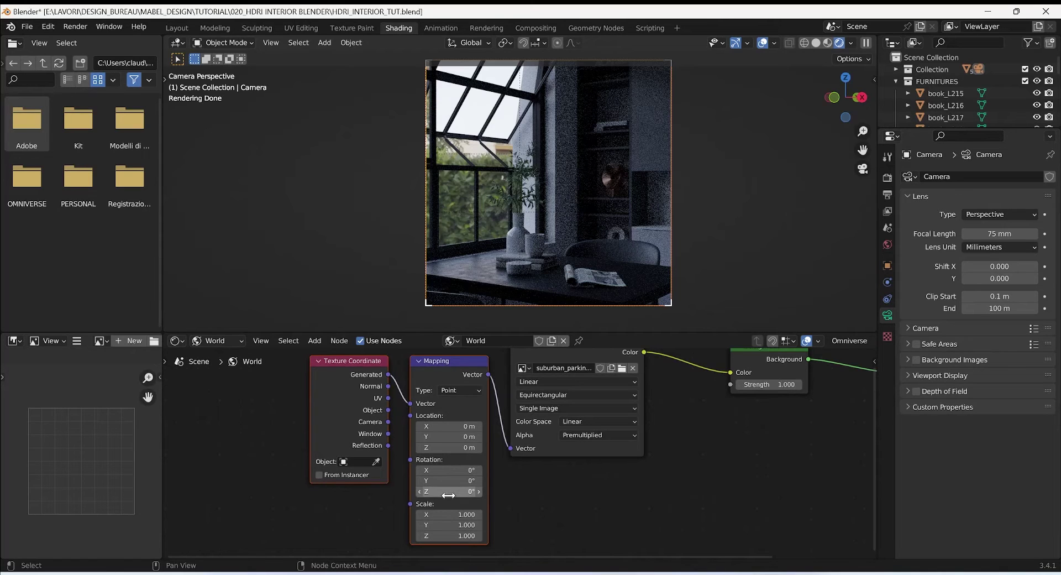
pyautogui.moveTo(448, 495); pyautogui.dragTo(467, 495)
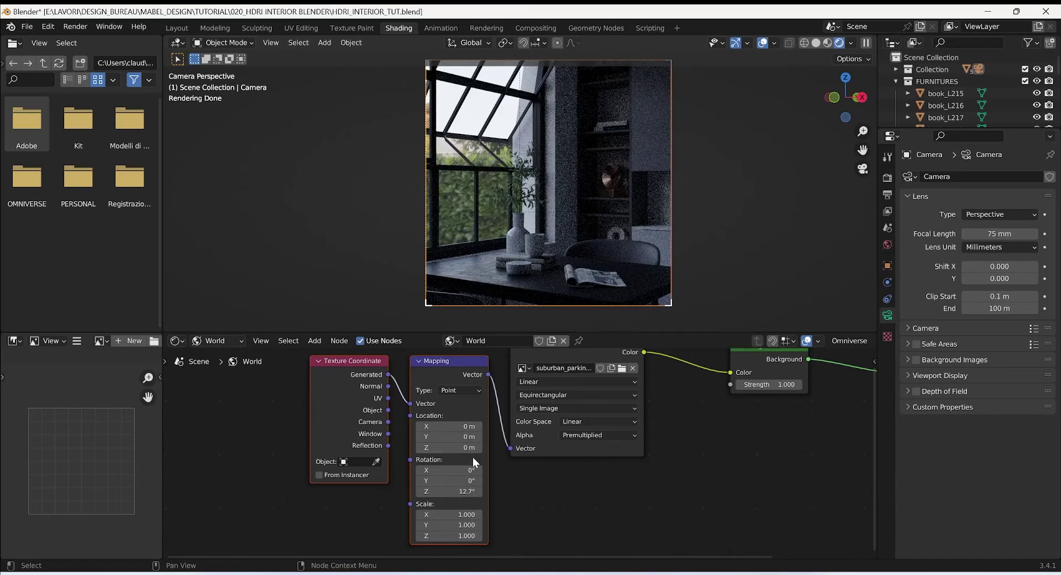
pyautogui.moveTo(448, 491); pyautogui.dragTo(467, 491)
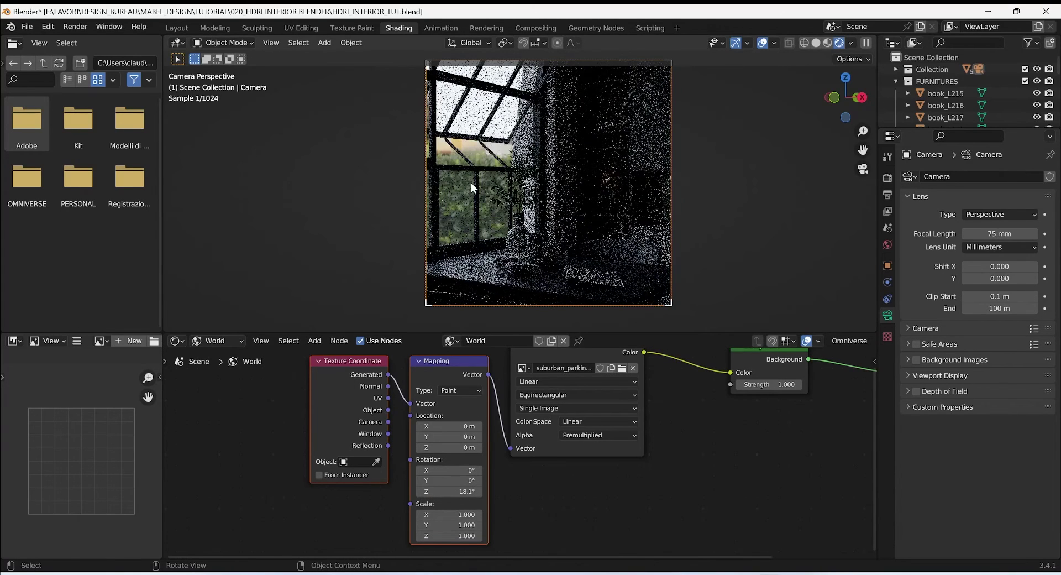
# Change the render engine to Eevee while keeping the viewport in rendered shading
pyautogui.click(827, 43)
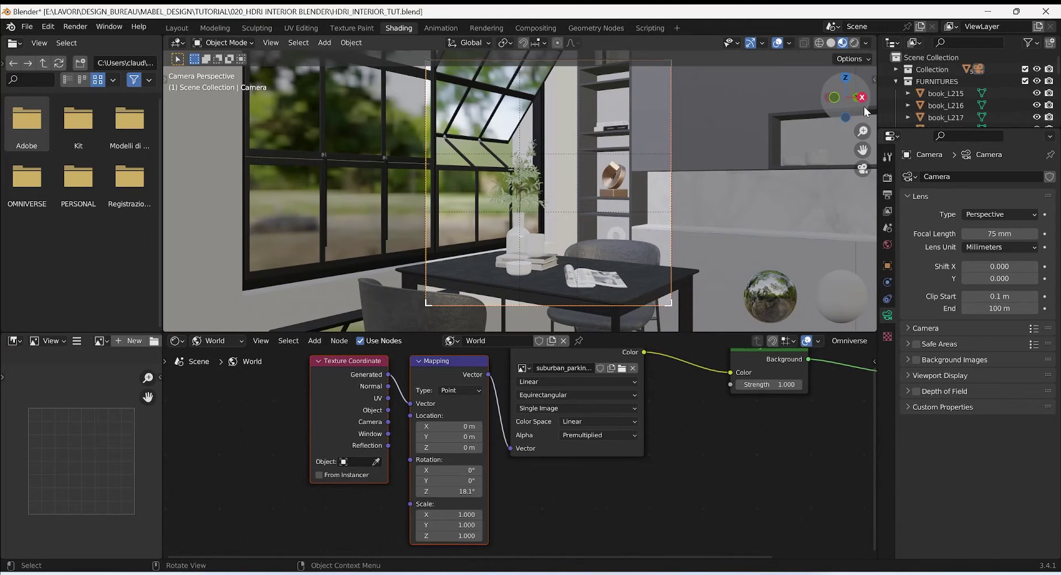
pyautogui.click(855, 43)
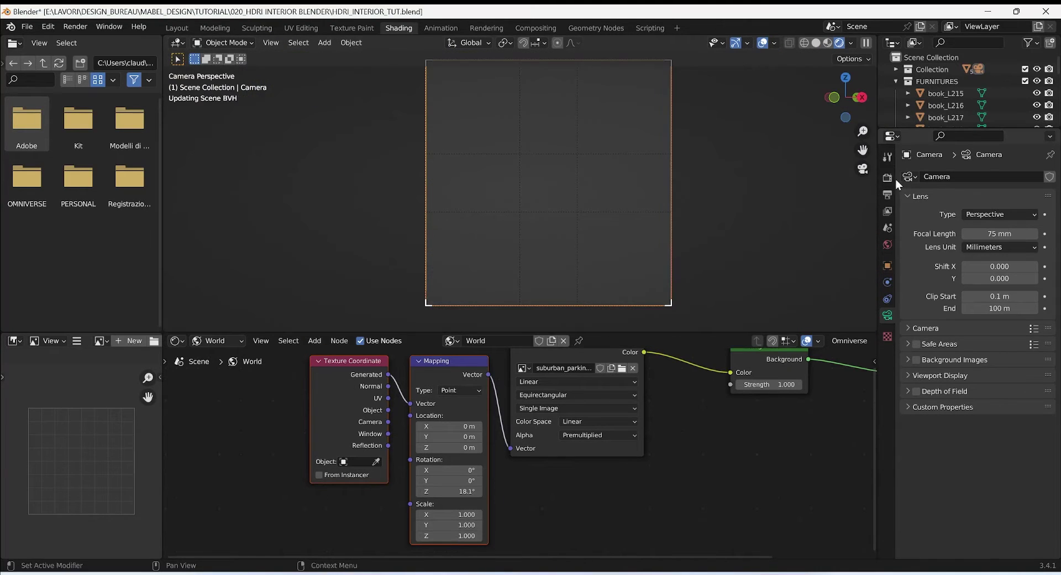
pyautogui.click(889, 178)
pyautogui.click(982, 204)
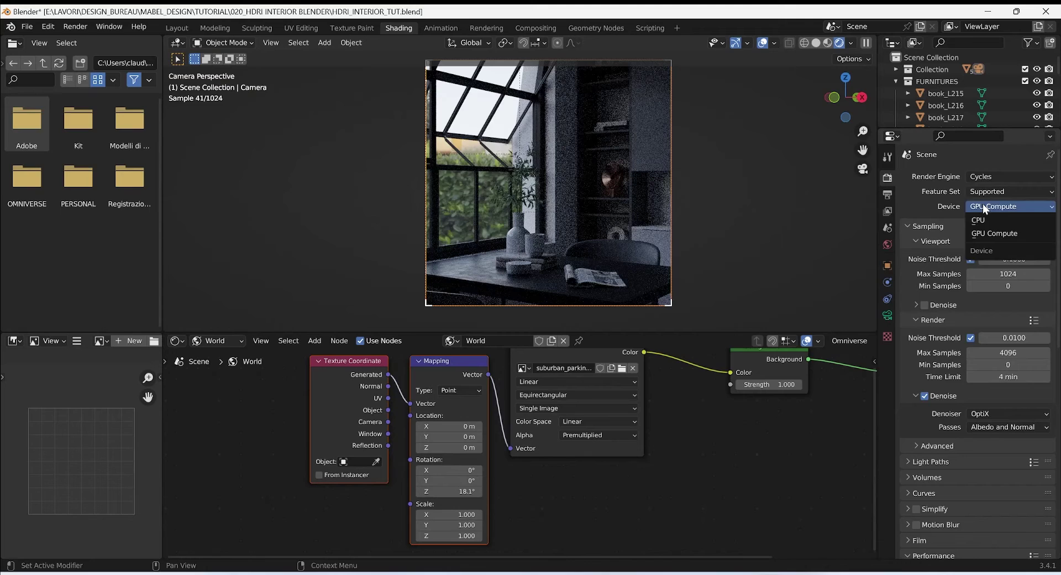
pyautogui.click(982, 176)
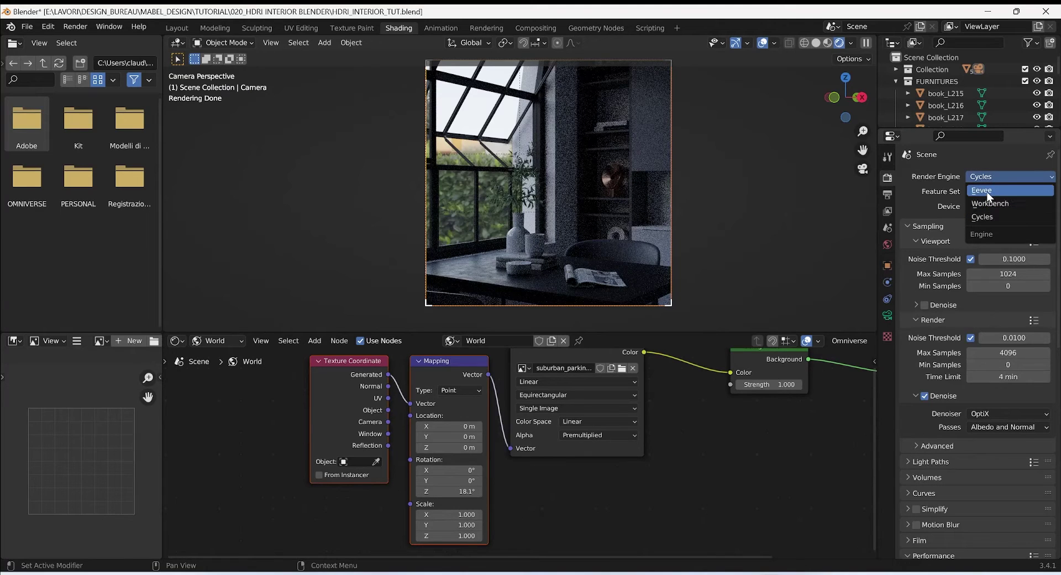
pyautogui.click(986, 192)
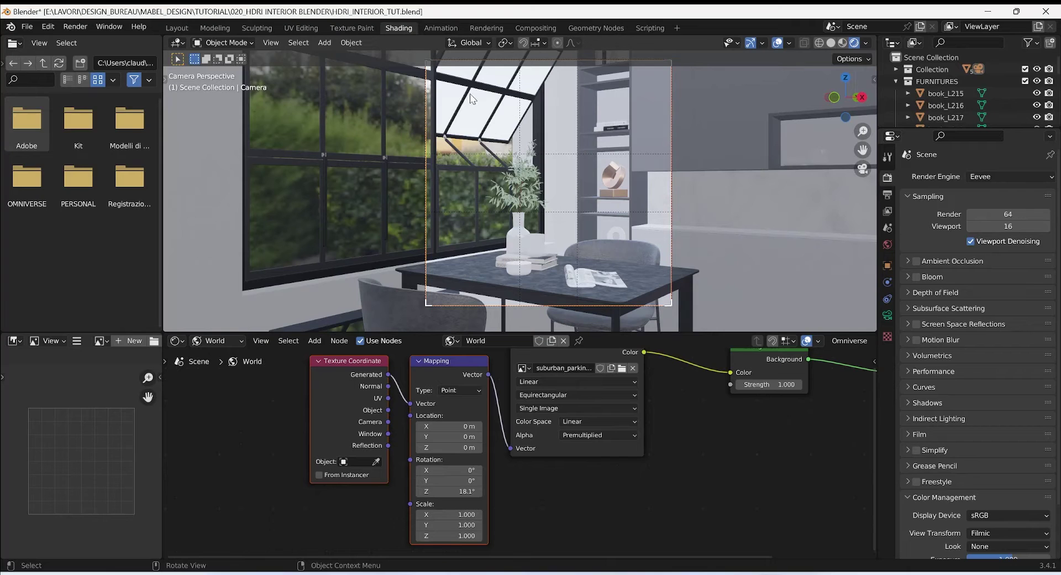
# Adjust the environment's orientation behind the window and set the Mapping node's Z rotation to 245°
pyautogui.moveTo(453, 489); pyautogui.dragTo(469, 488)
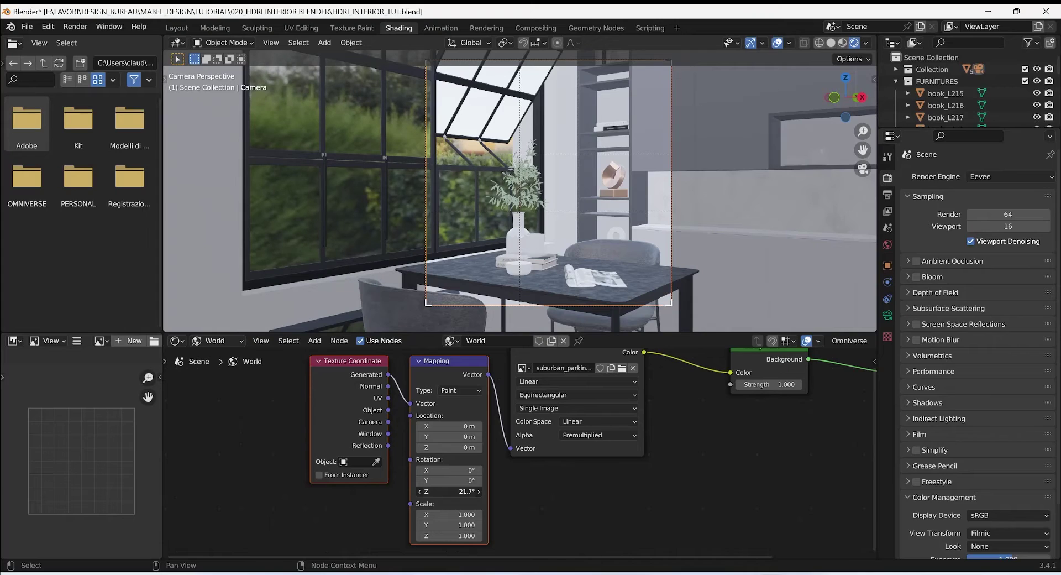
pyautogui.click(468, 491)
pyautogui.press('Return')
pyautogui.moveTo(474, 491); pyautogui.dragTo(549, 493)
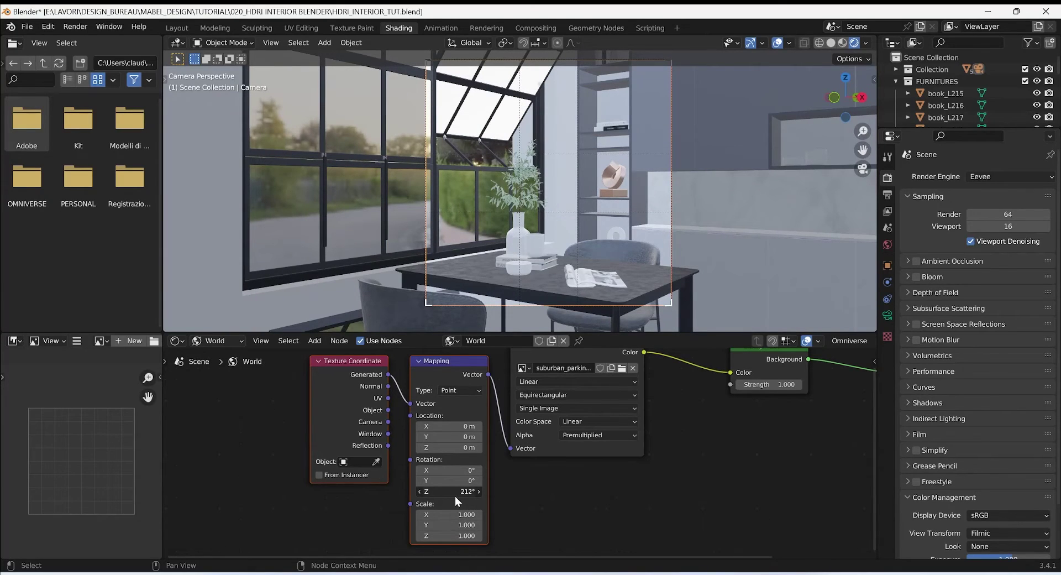
pyautogui.moveTo(456, 496); pyautogui.dragTo(481, 495)
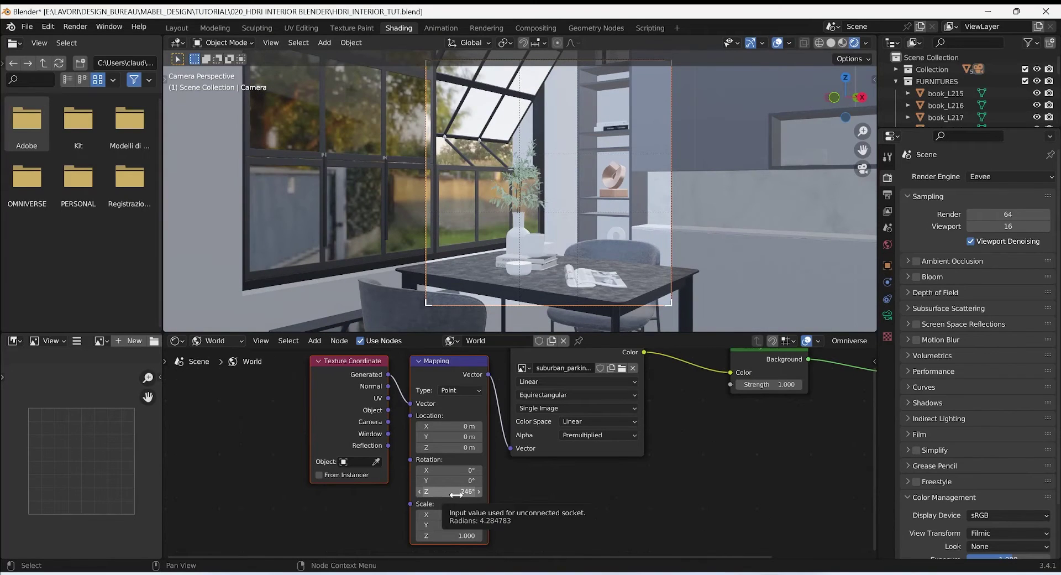
pyautogui.click(456, 494)
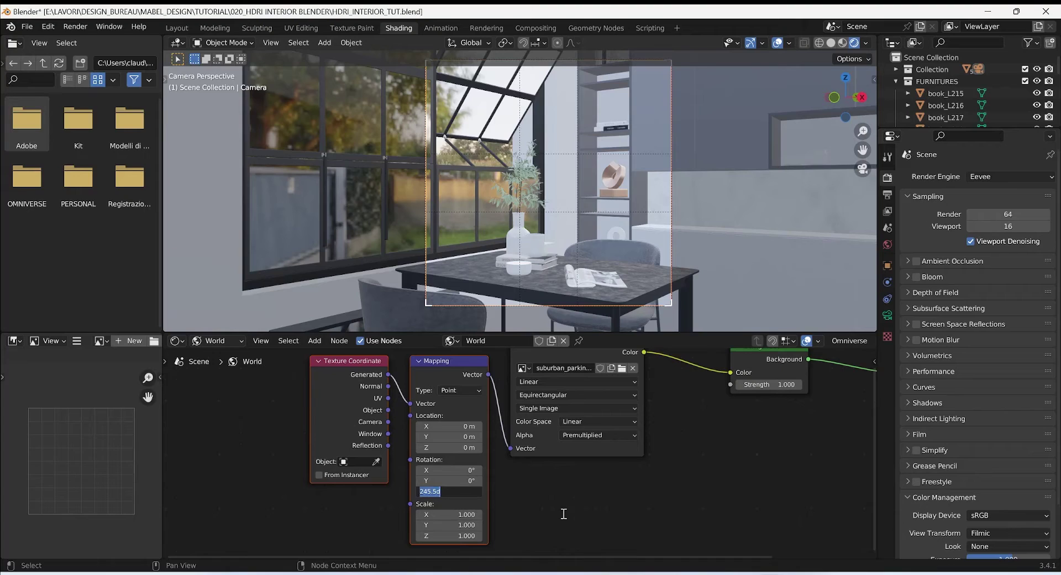
pyautogui.write('245')
pyautogui.press('Return')
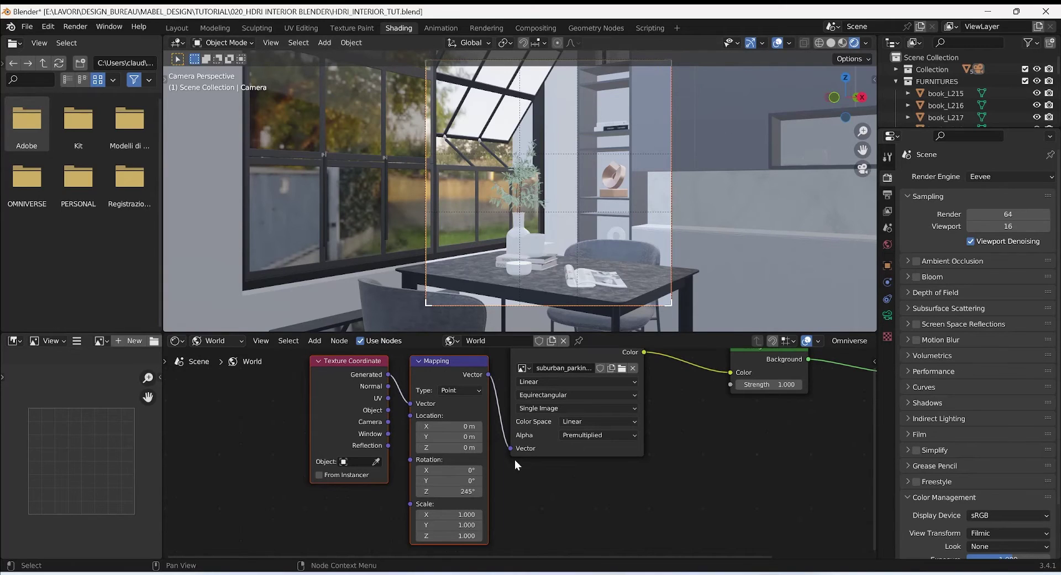
# Shift the environment image by setting the Mapping node's location to X 0.3 m and Y -0.3 m
pyautogui.click(457, 427)
pyautogui.write('0.3')
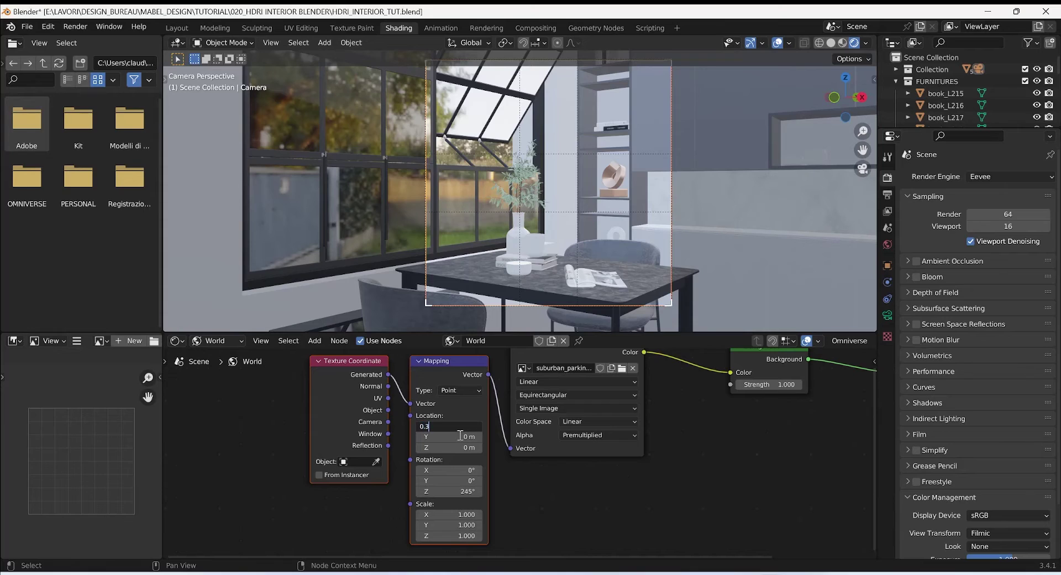
pyautogui.press('Return')
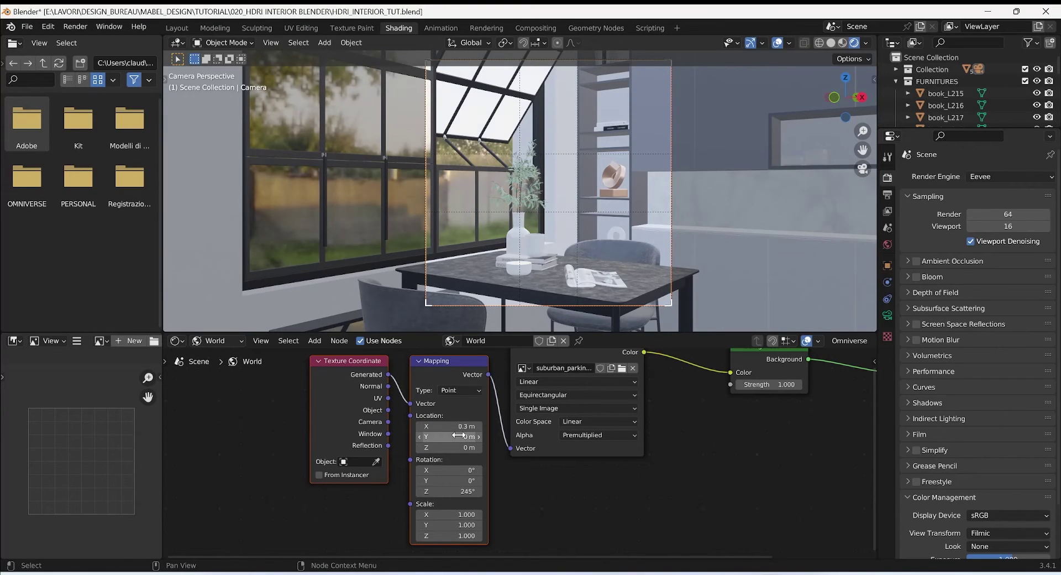
pyautogui.click(458, 436)
pyautogui.write('-0.3')
pyautogui.press('Return')
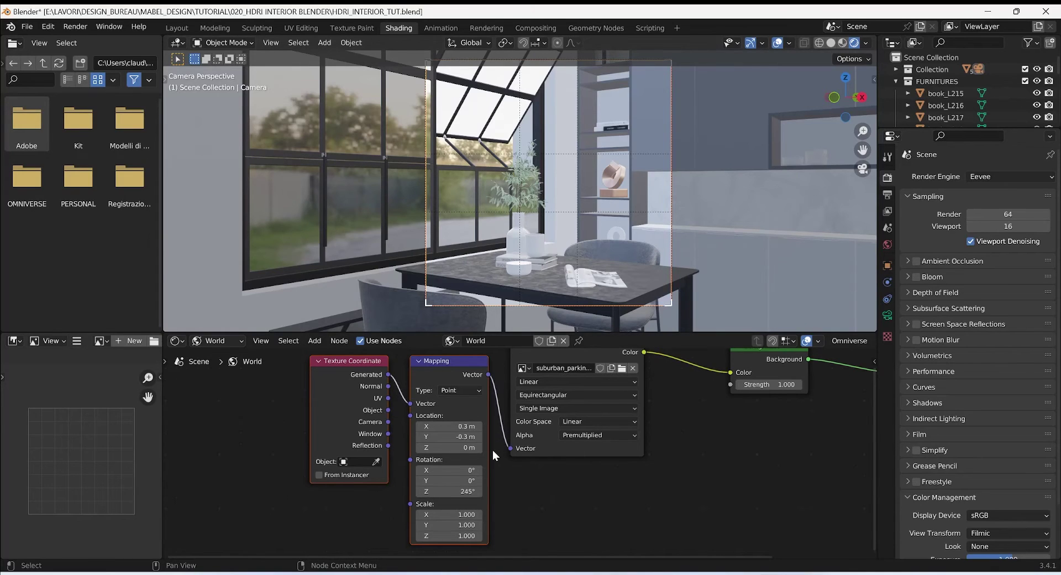
# Set the Mapping node's Z location to 0.15 m to adjust the horizon height behind the window
pyautogui.click(463, 448)
pyautogui.press('Return')
pyautogui.click(459, 448)
pyautogui.write('0.4')
pyautogui.press('Return')
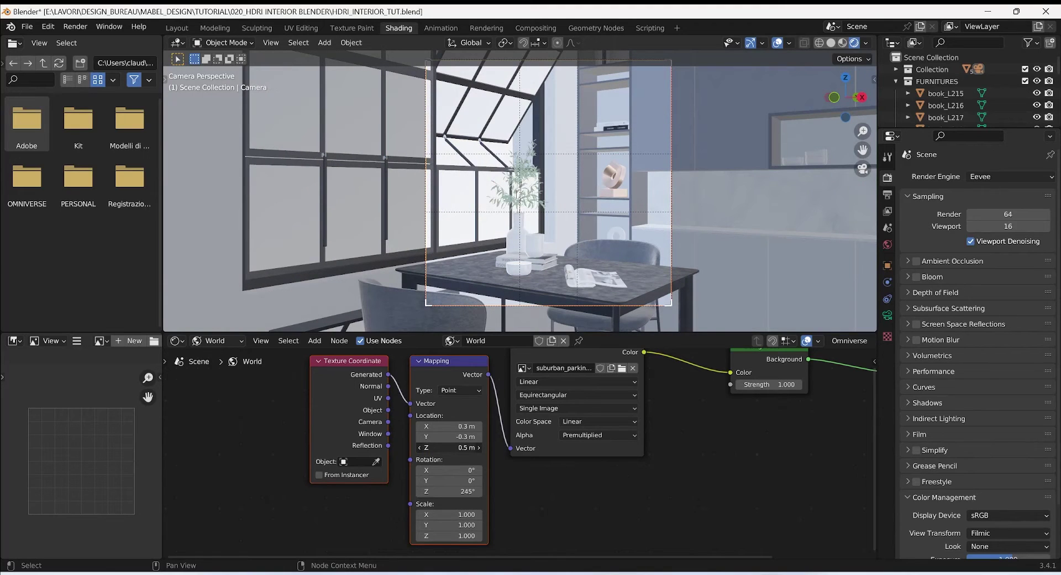
pyautogui.click(467, 448)
pyautogui.write('0.15')
pyautogui.press('Return')
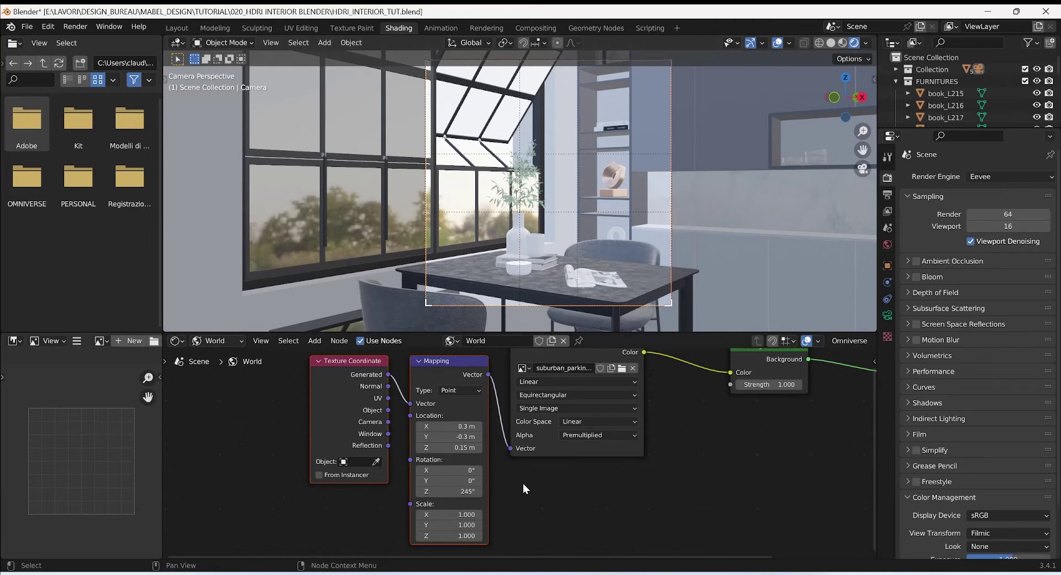
# Tilt the environment image by setting the Mapping node's X rotation to -5.4°
pyautogui.click(449, 470)
pyautogui.write('1.4')
pyautogui.press('Return')
pyautogui.moveTo(449, 470); pyautogui.dragTo(398, 470)
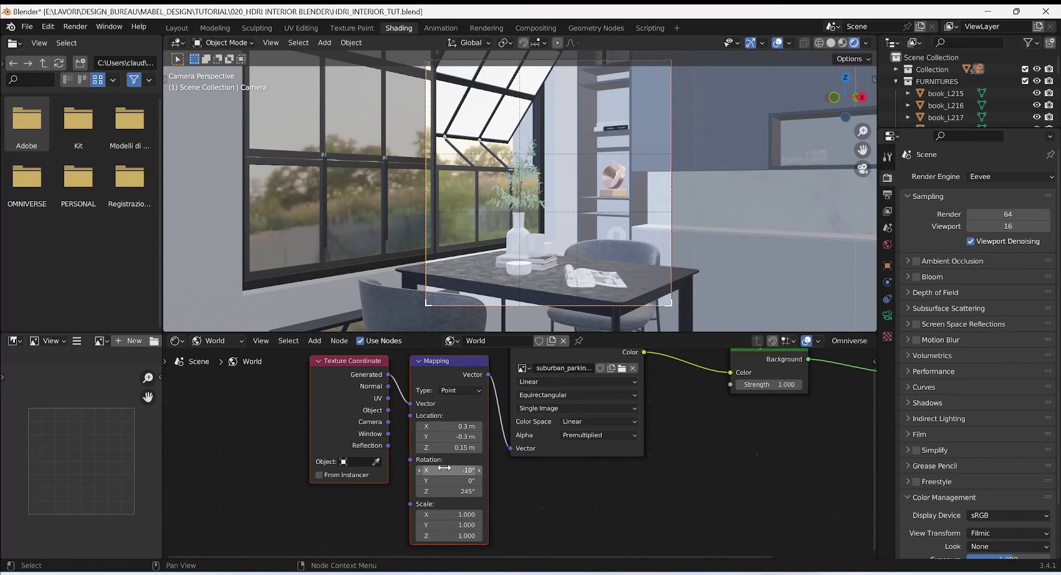
pyautogui.click(464, 470)
pyautogui.press('BackSpace')
pyautogui.press('BackSpace')
pyautogui.press('BackSpace')
pyautogui.write('-5.4')
pyautogui.press('Return')
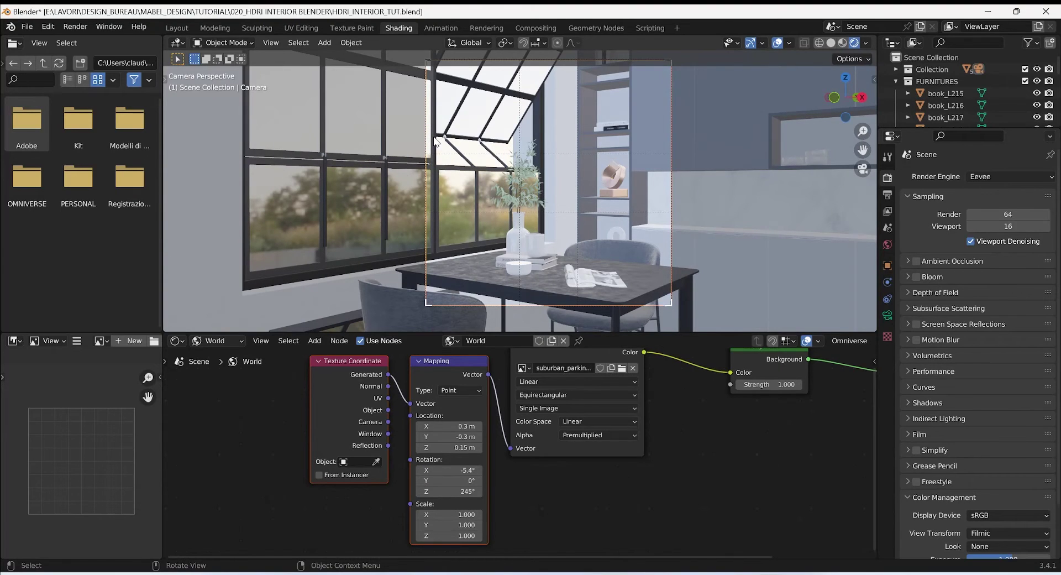
# Deselect the world nodes and change the render engine to Cycles
pyautogui.click(618, 472)
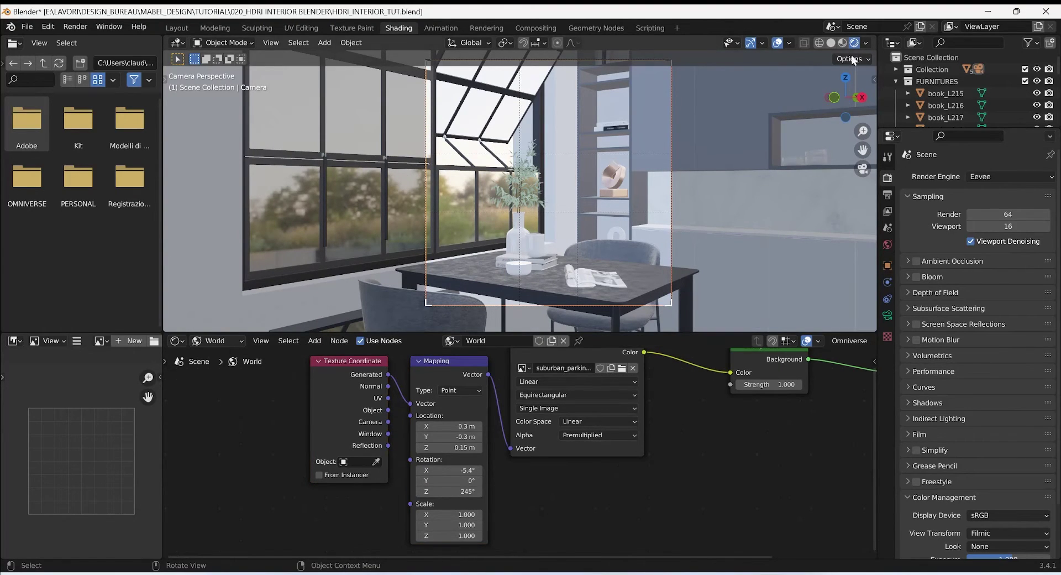
pyautogui.click(981, 182)
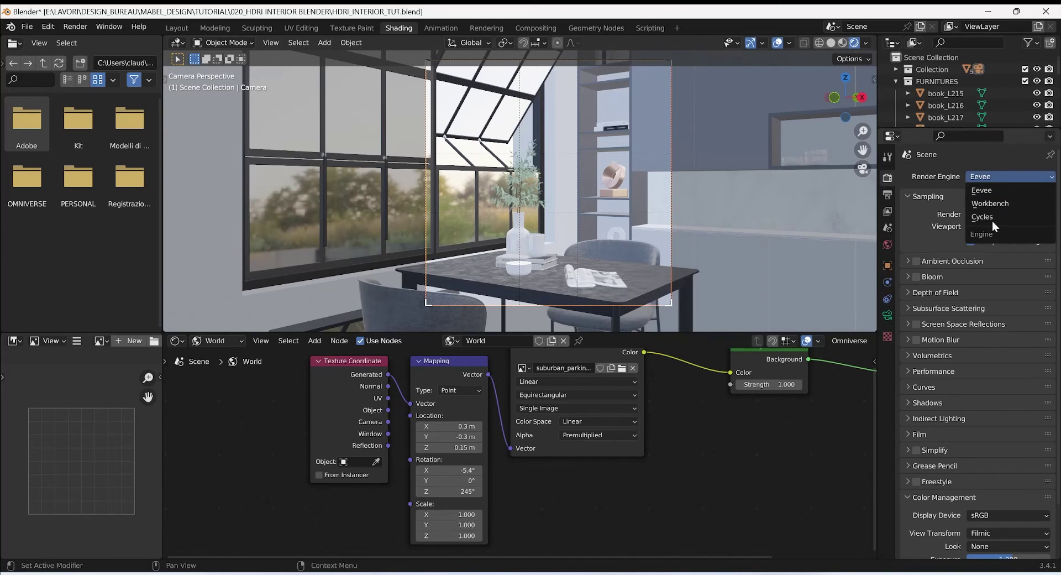
pyautogui.click(983, 217)
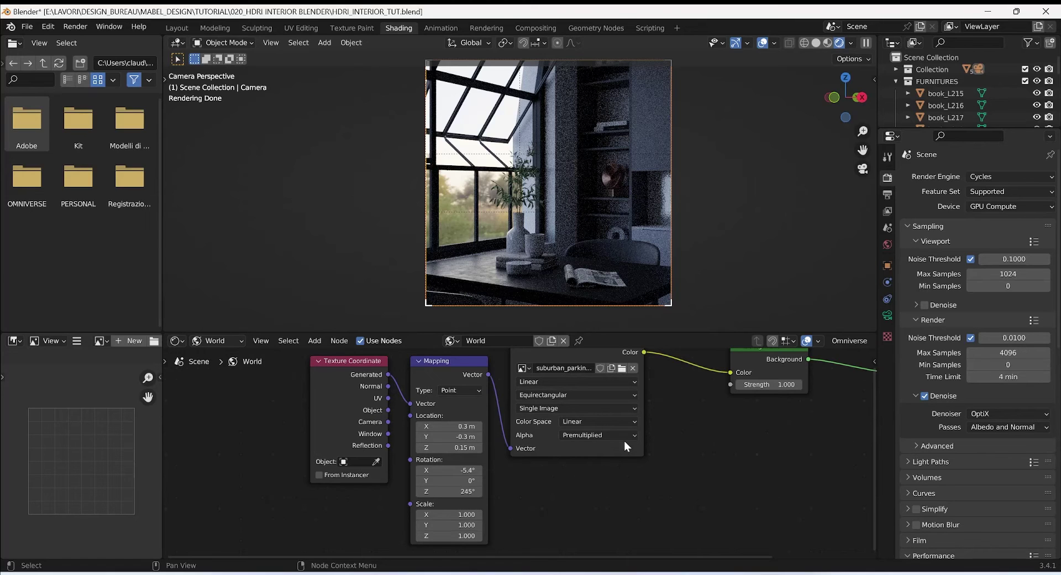
# Set the strength of the world's Background node to 5
pyautogui.moveTo(790, 456); pyautogui.dragTo(679, 468, button='middle')
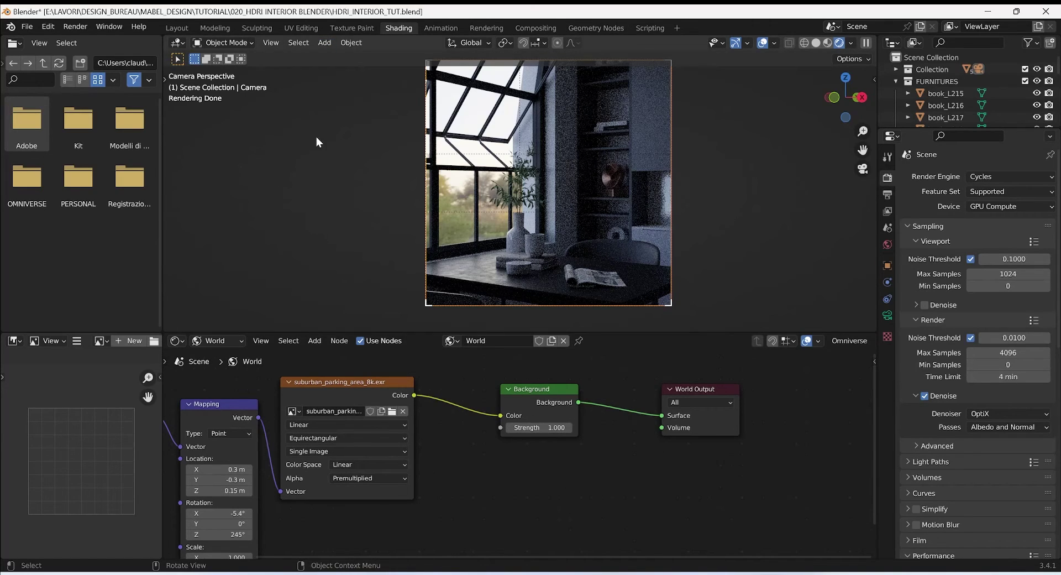
pyautogui.click(527, 427)
pyautogui.press('Return')
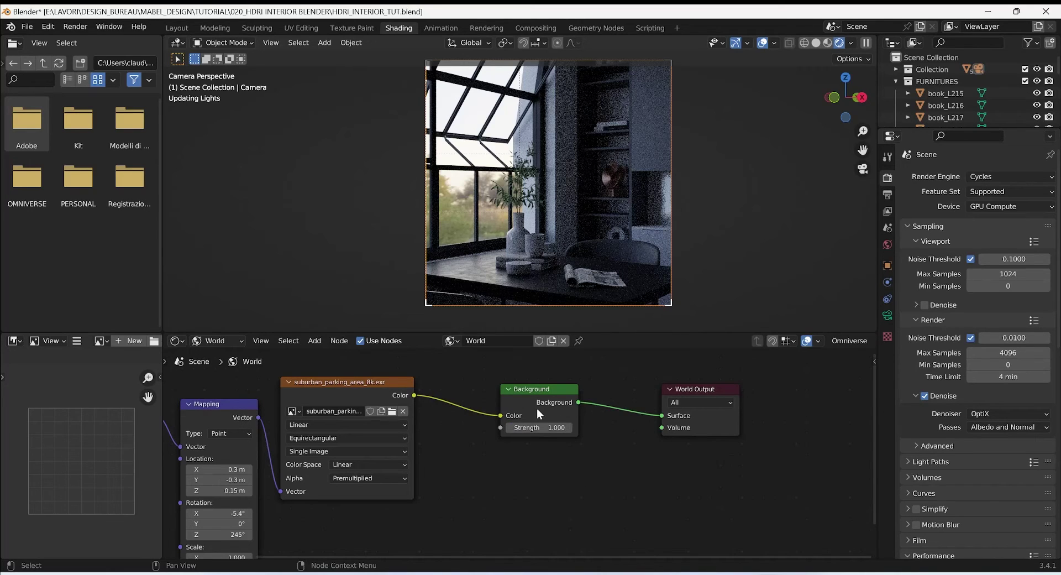
pyautogui.click(547, 428)
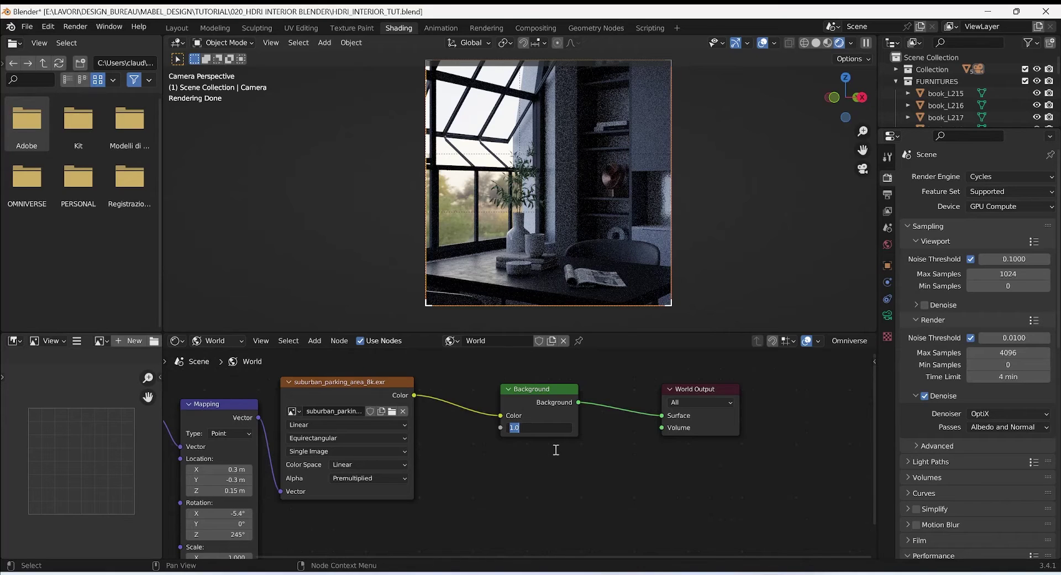
pyautogui.write('5')
pyautogui.press('Return')
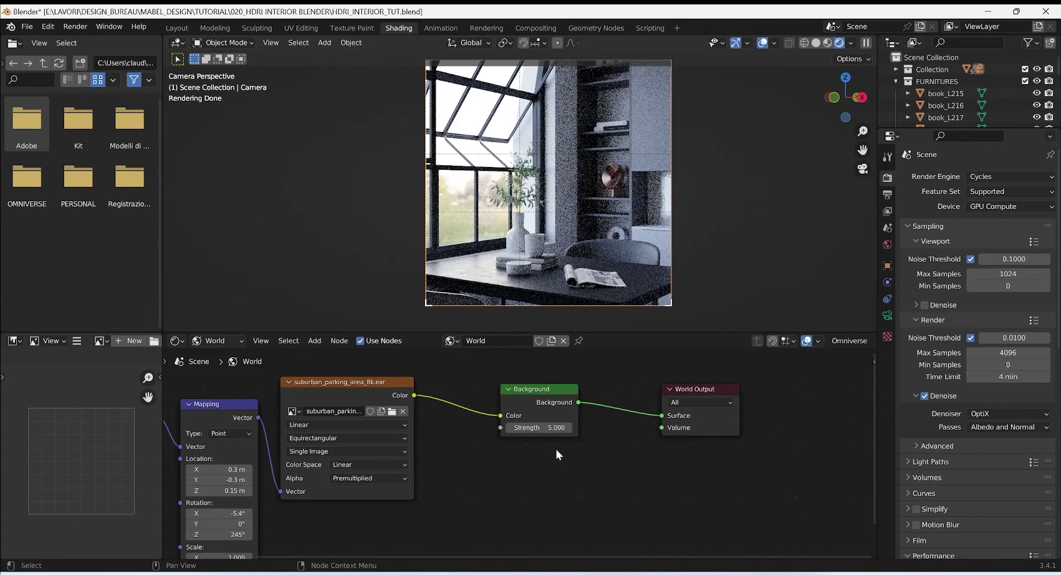
# Raise the Background node's strength to 10 for a brighter interior
pyautogui.click(573, 422)
pyautogui.write('1')
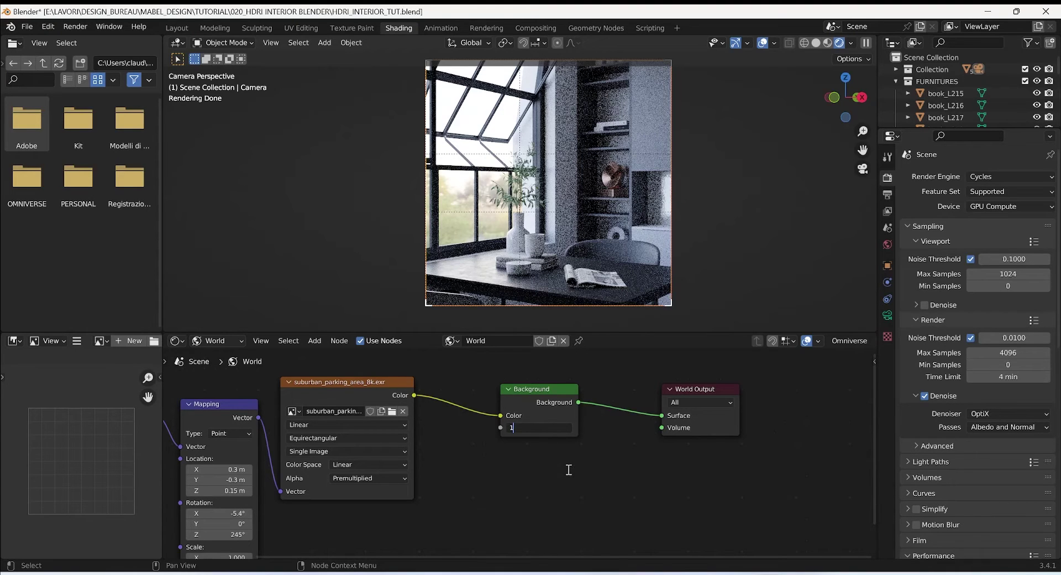
pyautogui.write('0')
pyautogui.press('Return')
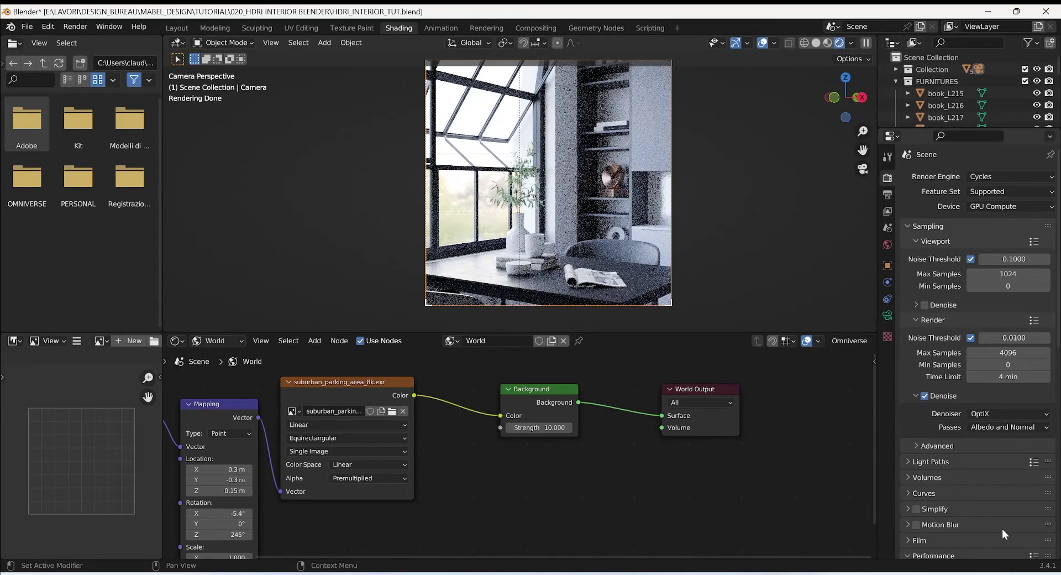
# Set the Color Management look of the render to Medium High Contrast
pyautogui.scroll(-1, 998, 534)
pyautogui.scroll(-1, 996, 528)
pyautogui.click(926, 521)
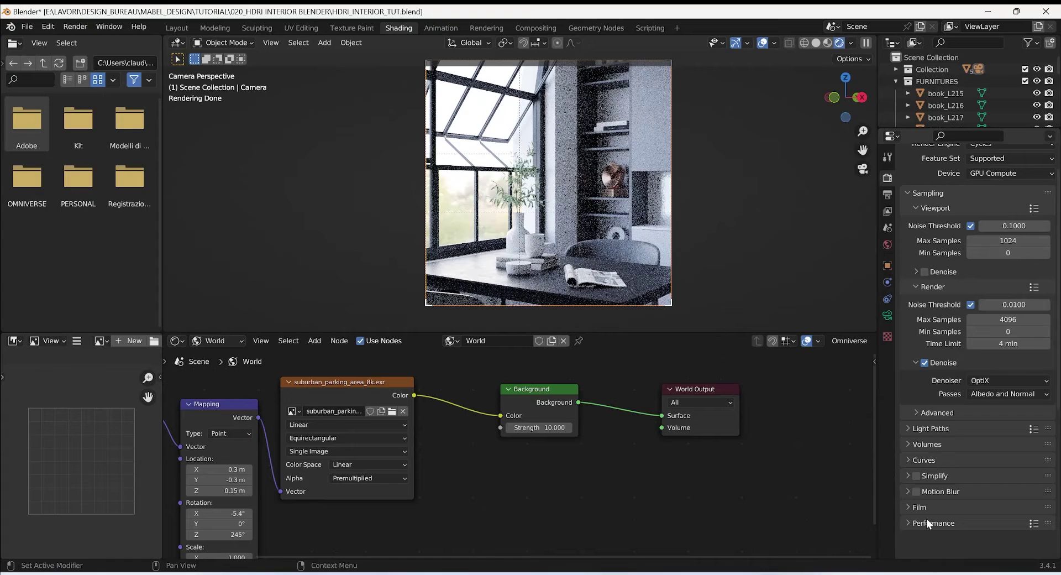
pyautogui.scroll(-3, 937, 515)
pyautogui.scroll(-5, 936, 516)
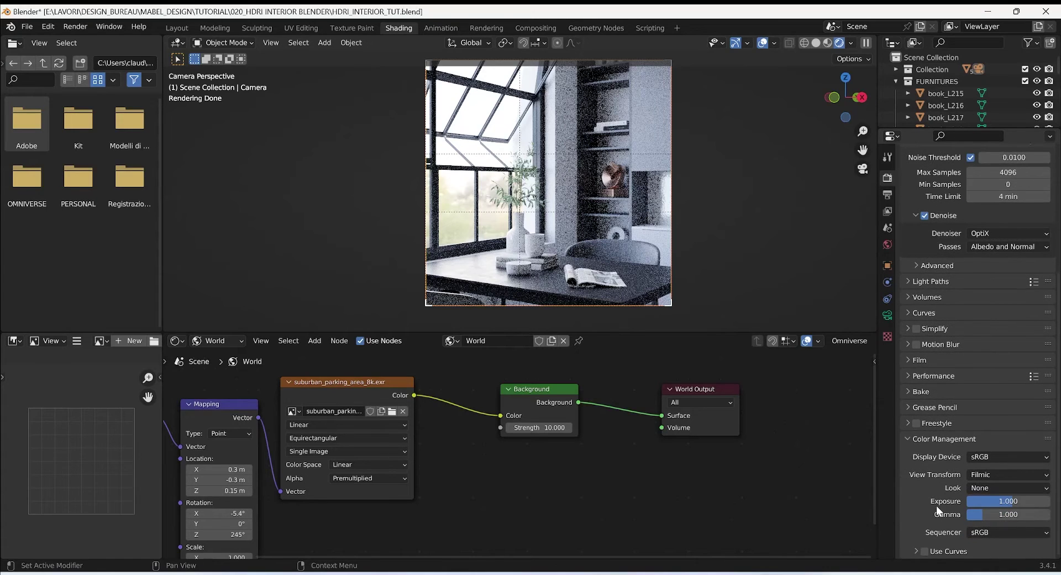
pyautogui.scroll(1, 937, 507)
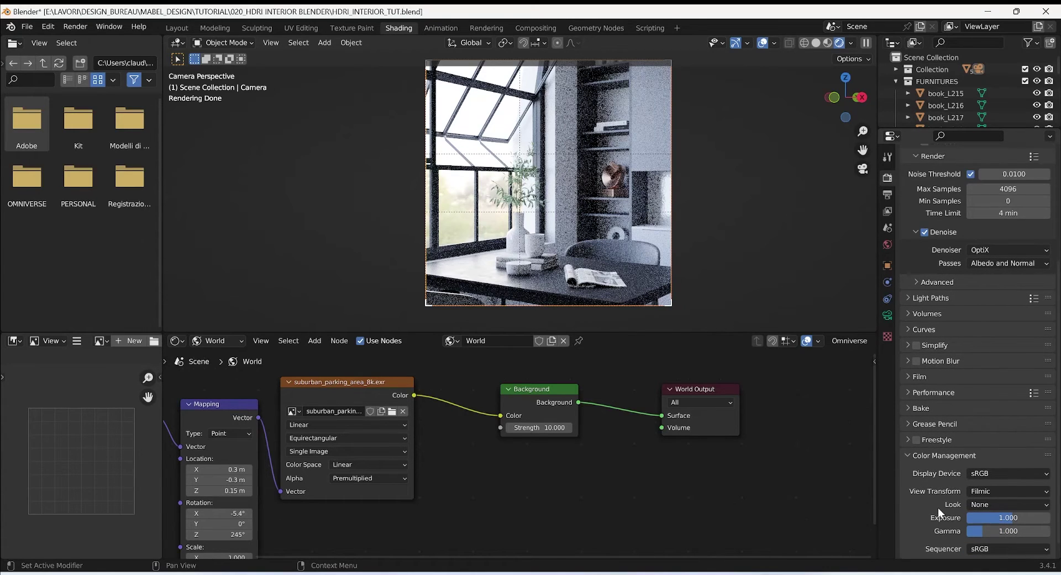
pyautogui.scroll(-1, 938, 510)
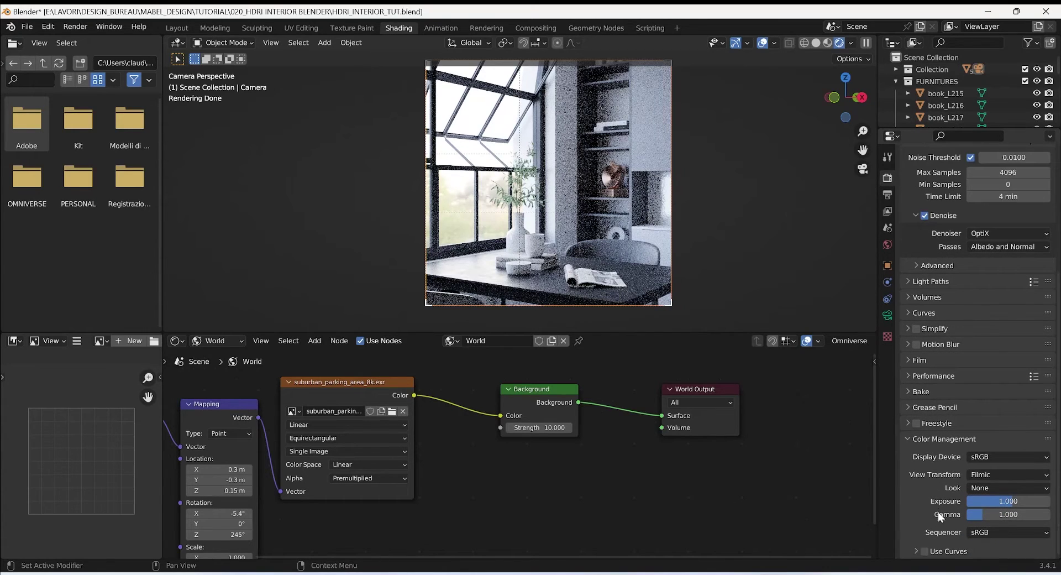
pyautogui.click(982, 487)
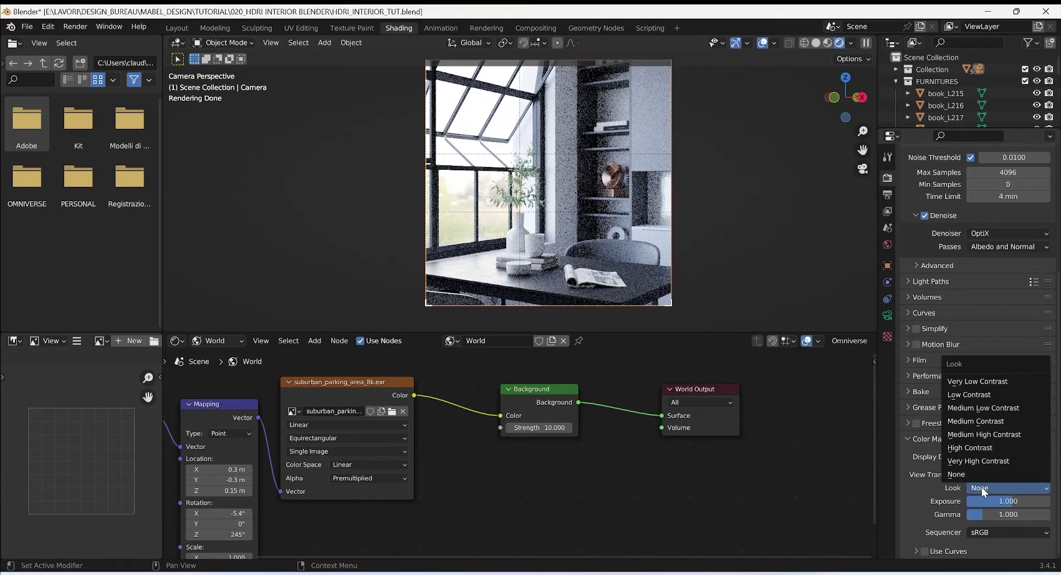
pyautogui.click(970, 437)
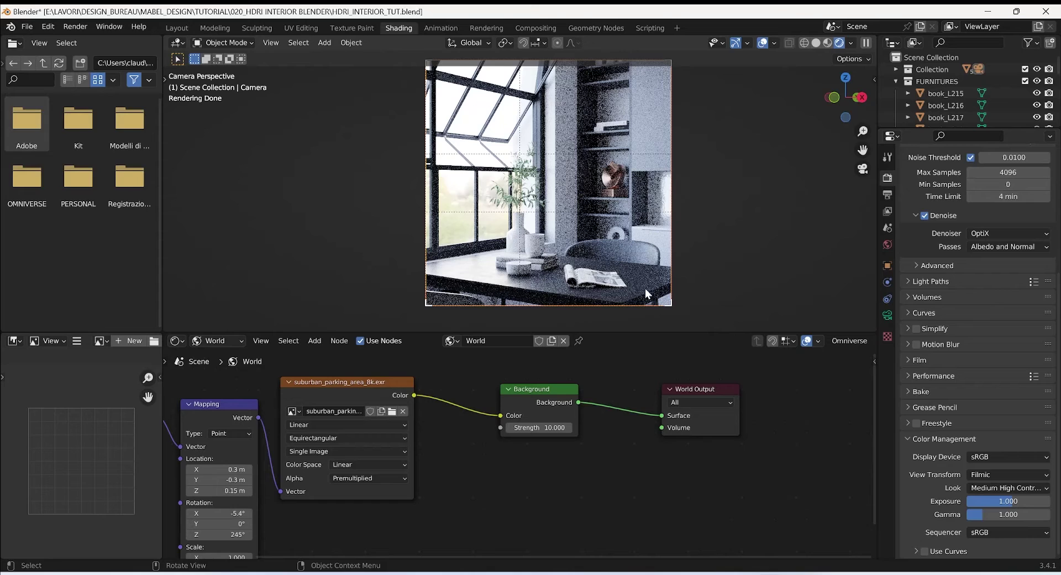
# Enable denoising for the Cycles viewport rendering
pyautogui.scroll(3, 951, 350)
pyautogui.scroll(5, 950, 350)
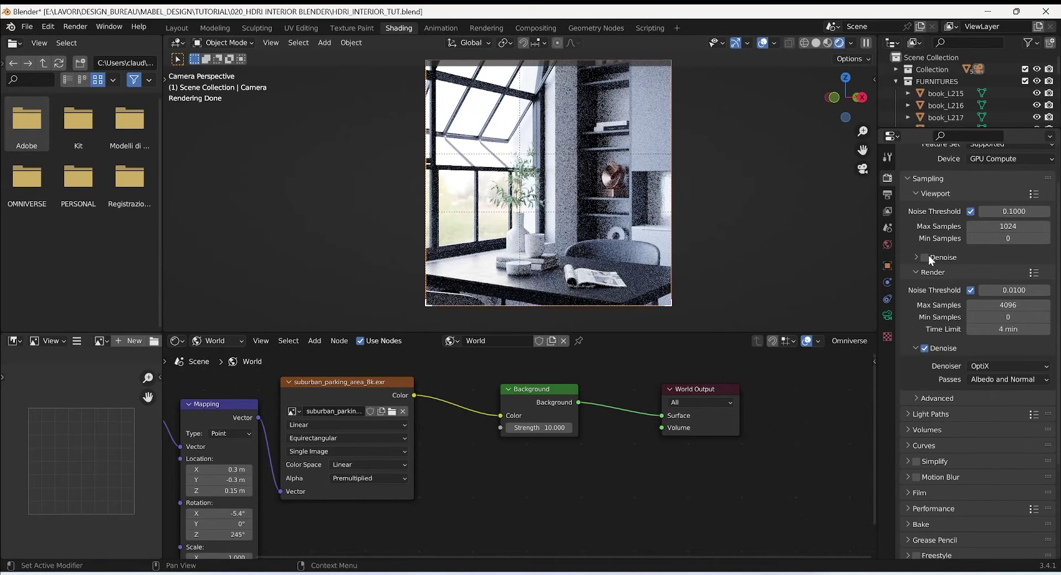
pyautogui.click(925, 258)
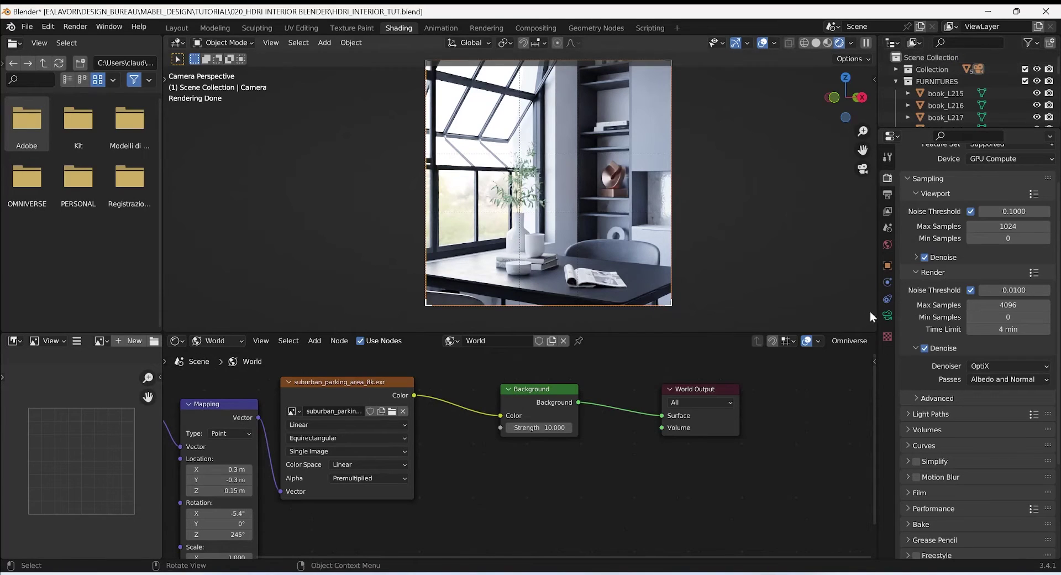
# Select the camera and open its lens and depth of field settings
pyautogui.click(887, 315)
pyautogui.click(936, 393)
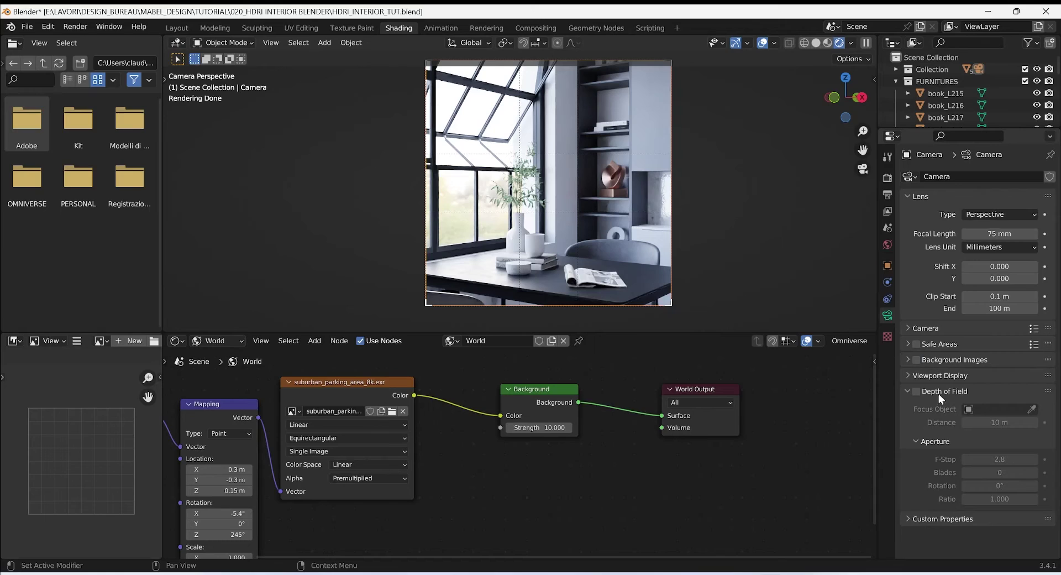
pyautogui.click(977, 71)
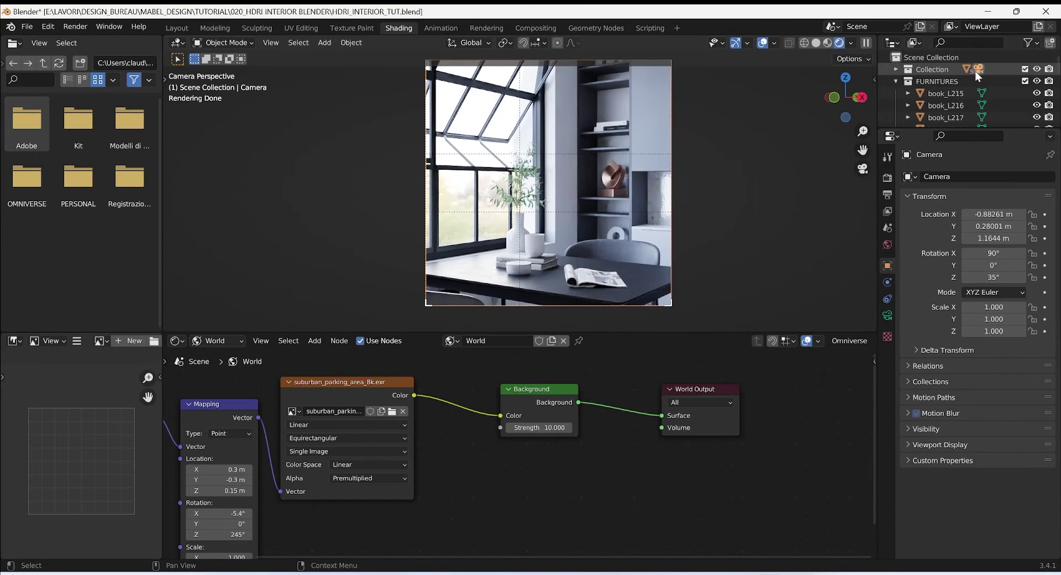
pyautogui.click(888, 315)
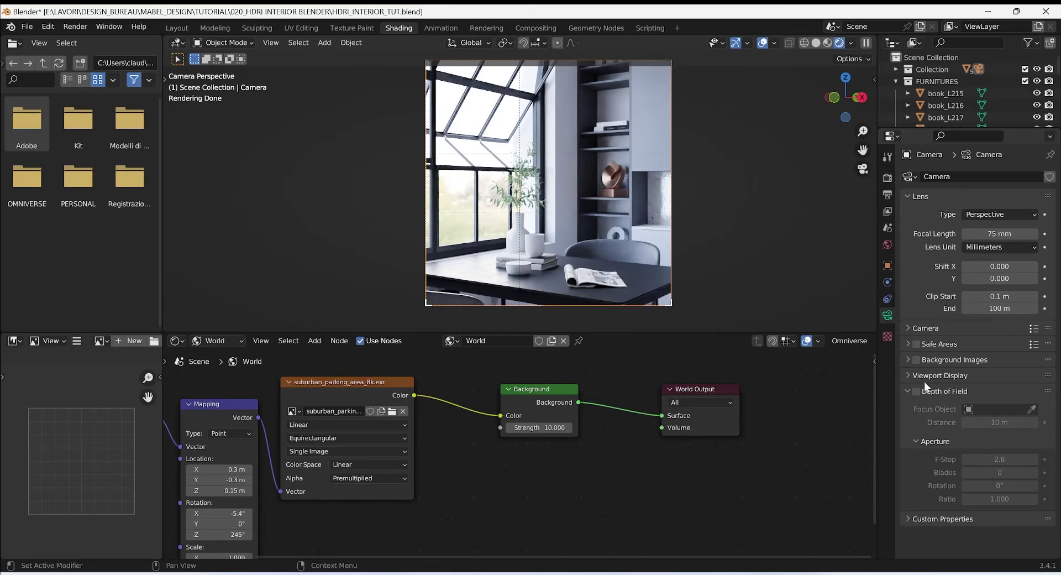
# Show the viewport in material preview shading with a close-up of the vase and plant in the camera view
pyautogui.click(827, 43)
pyautogui.scroll(8, 707, 205)
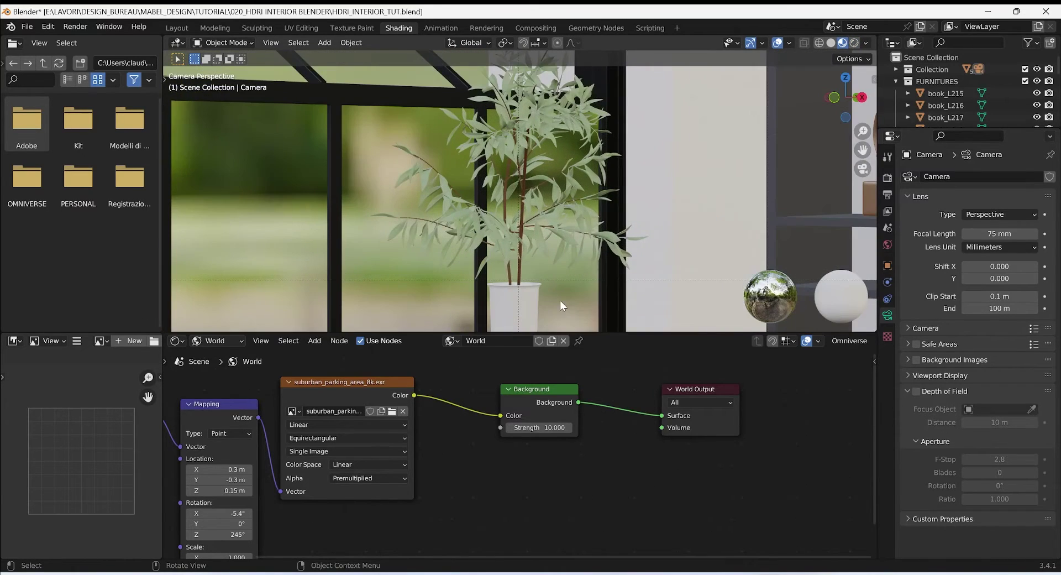
pyautogui.scroll(-3, 584, 175)
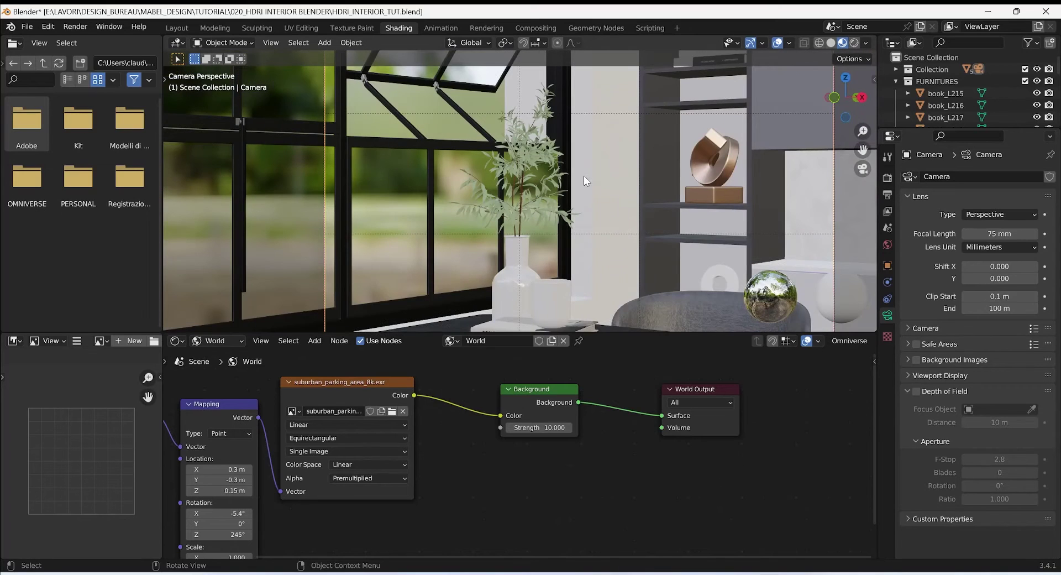
pyautogui.keyDown('shift'); pyautogui.moveTo(542, 255); pyautogui.dragTo(602, 204, button='middle'); pyautogui.keyUp('shift')
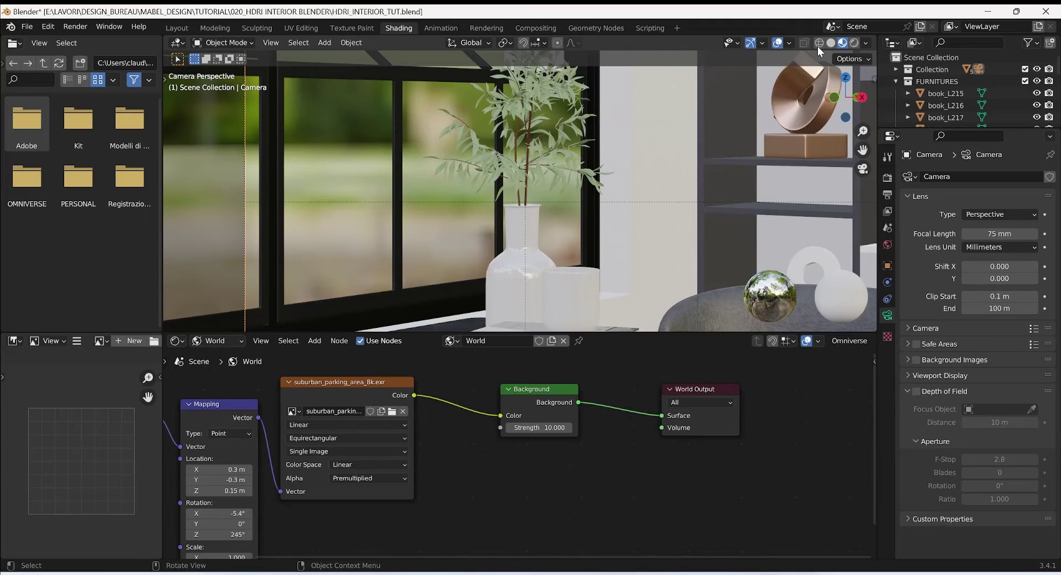
pyautogui.scroll(3, 790, 263)
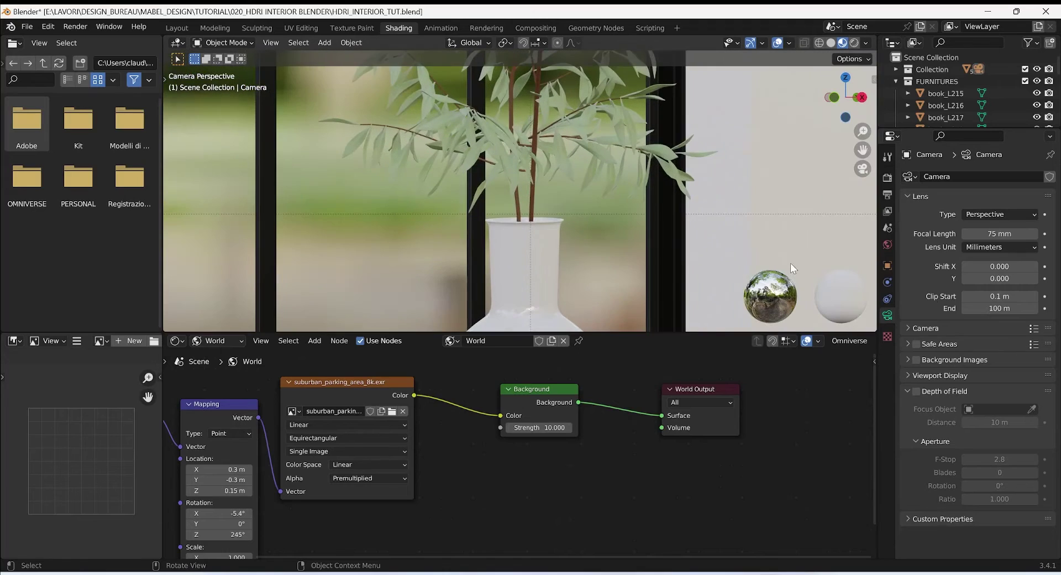
# Enable the camera's depth of field and bring the plant into focus with a focus distance of 2.9 m
pyautogui.click(916, 390)
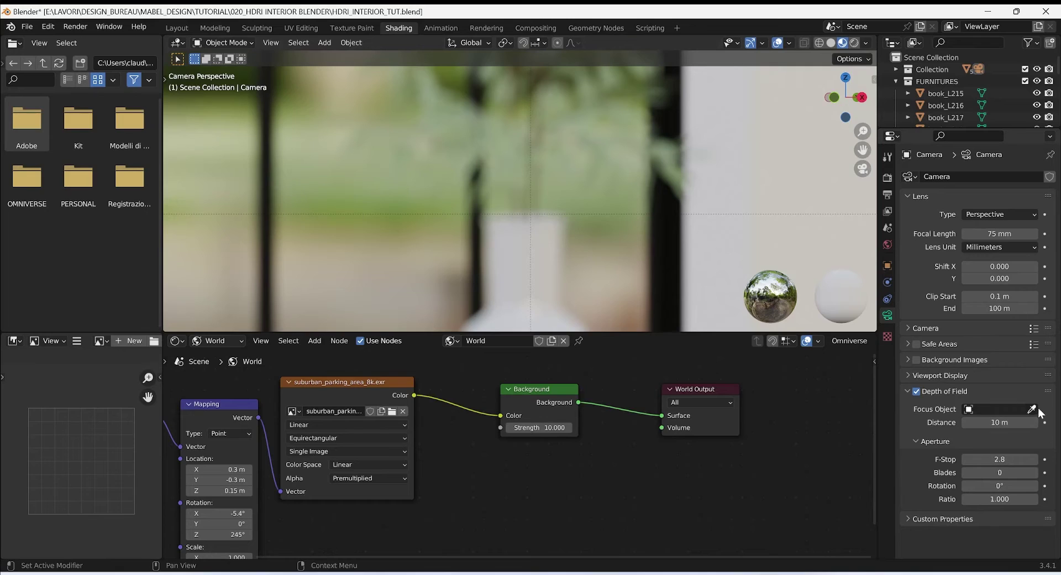
pyautogui.moveTo(999, 422); pyautogui.dragTo(940, 423)
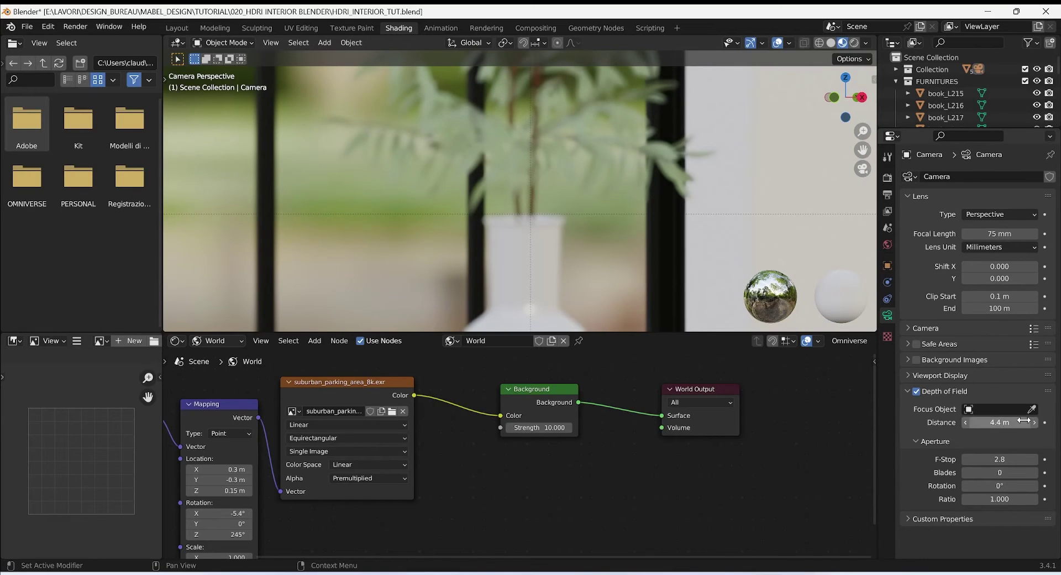
pyautogui.click(1000, 422)
pyautogui.write('4')
pyautogui.press('Return')
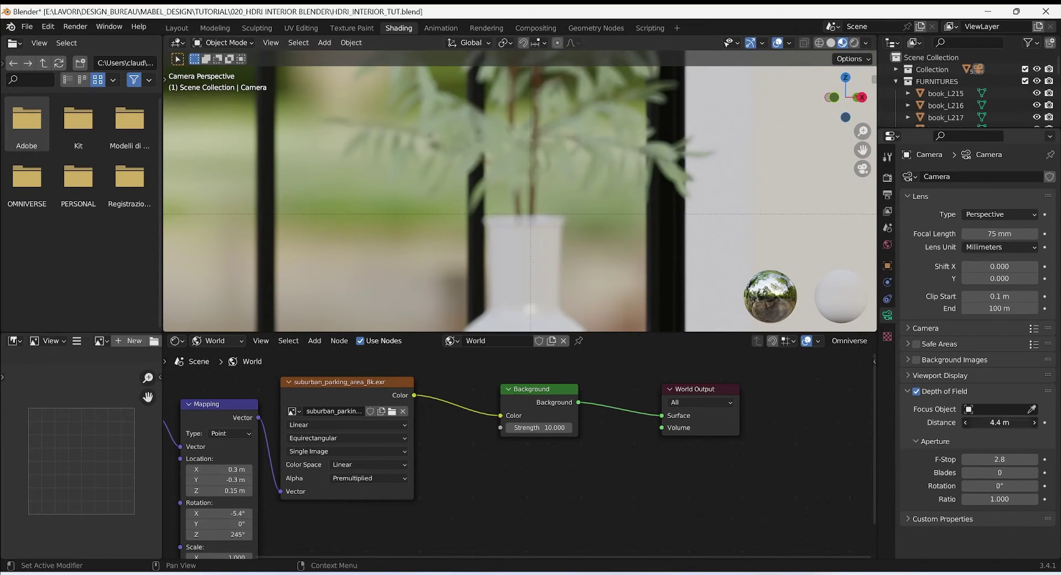
pyautogui.moveTo(999, 423); pyautogui.dragTo(983, 423)
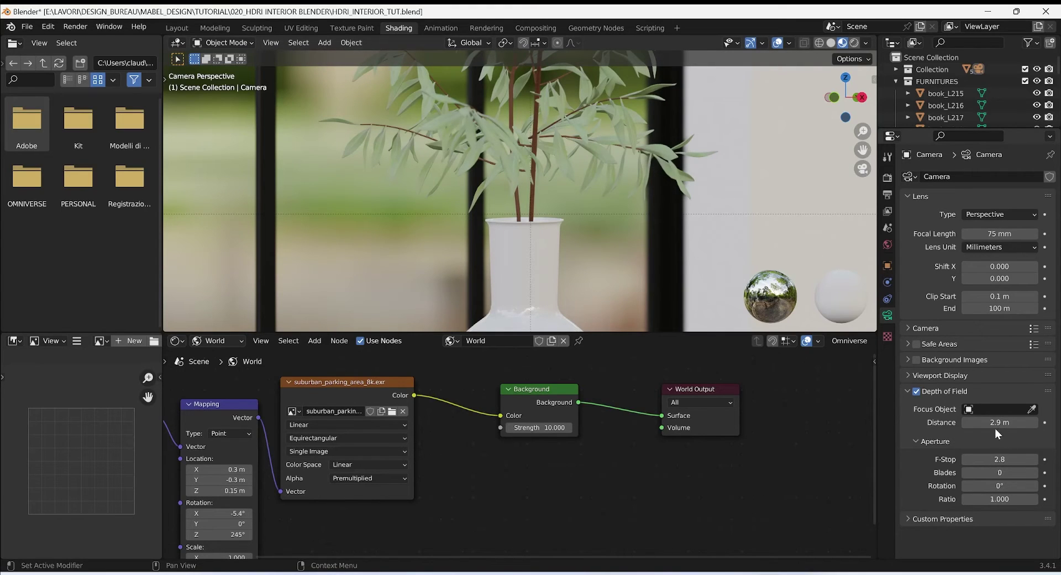
# Try an F-Stop of 4.0 for the camera's depth of field and check the blur across the whole interior
pyautogui.doubleClick(1001, 459)
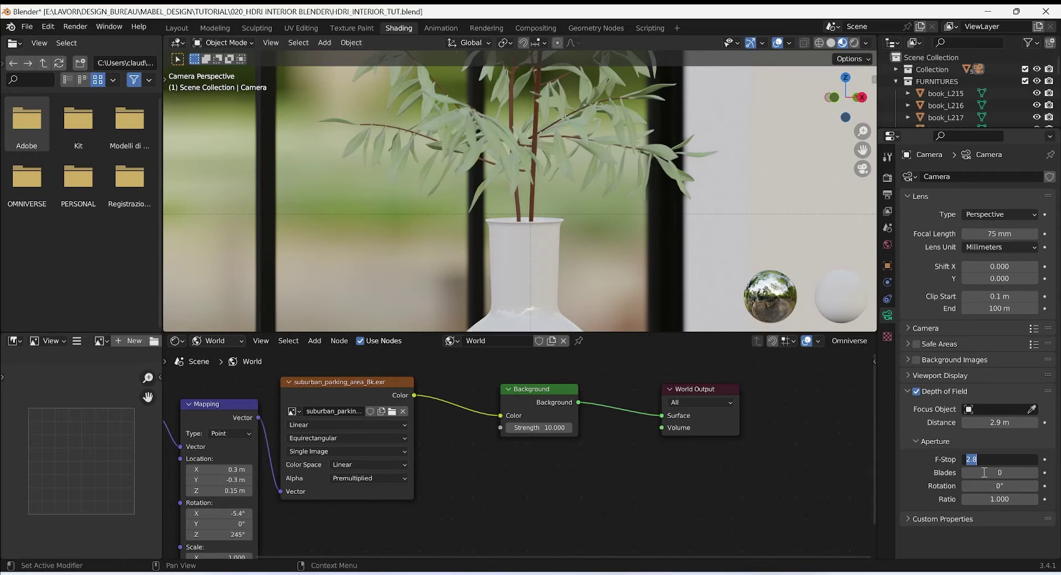
pyautogui.write('4')
pyautogui.press('Return')
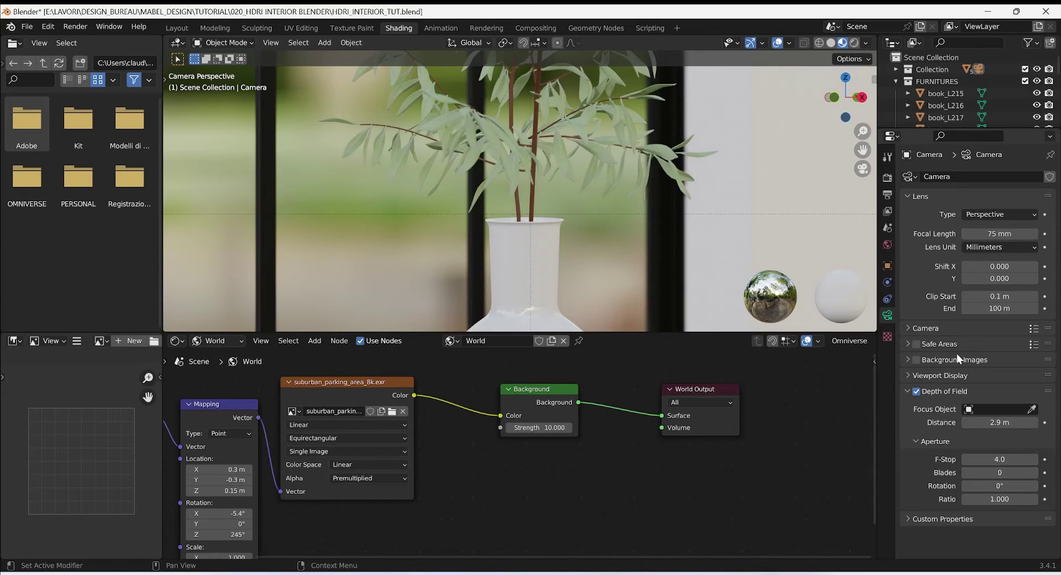
pyautogui.scroll(-5, 638, 143)
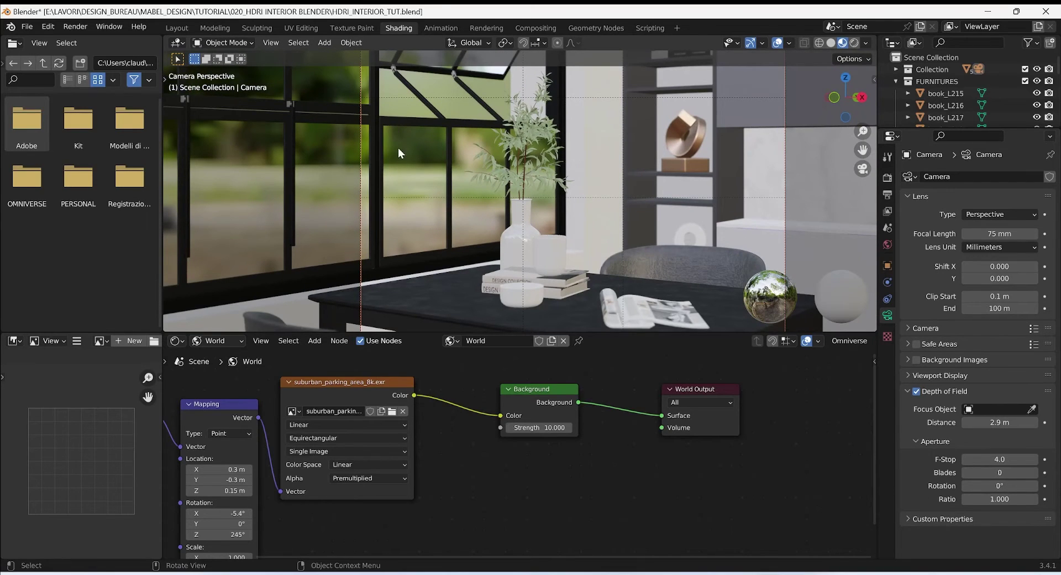
# Set the camera's F-Stop to 6.0 and show the full camera frame in rendered viewport shading
pyautogui.moveTo(977, 460)
pyautogui.mouseDown()
pyautogui.moveTo(995, 459)
pyautogui.moveTo(979, 459)
pyautogui.mouseUp()
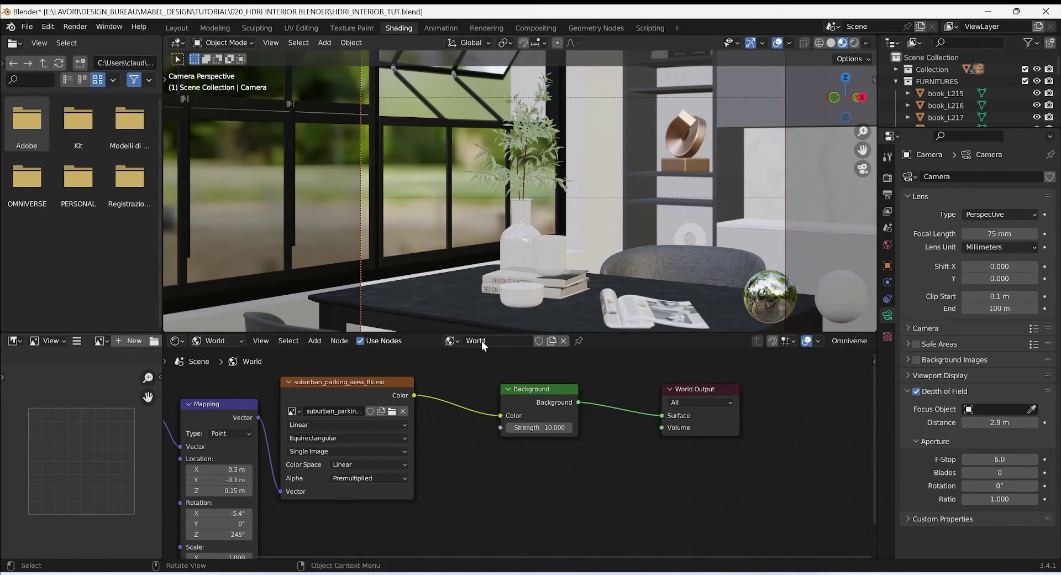
pyautogui.scroll(-3, 526, 174)
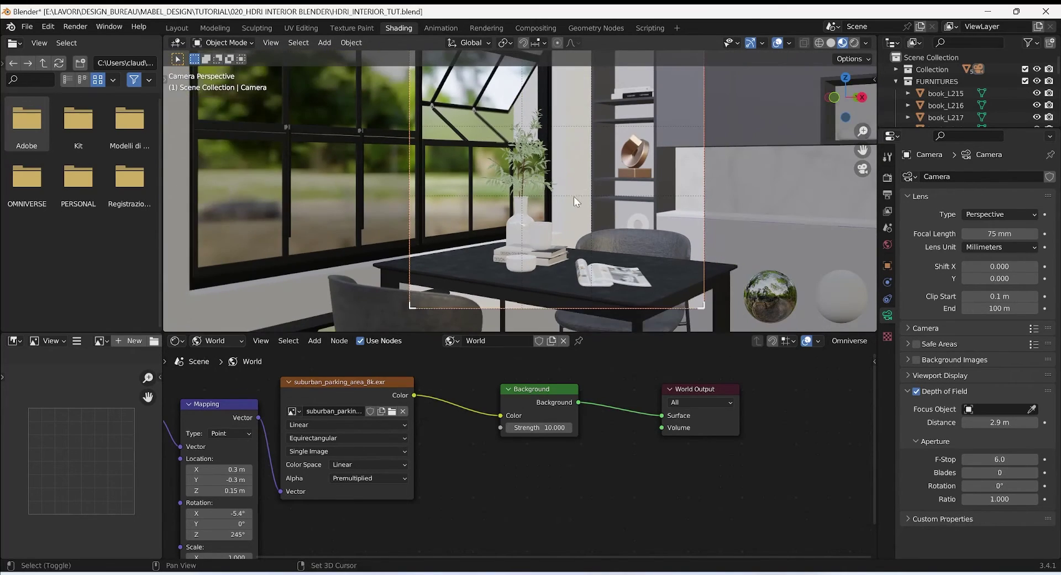
pyautogui.keyDown('shift'); pyautogui.moveTo(574, 196); pyautogui.dragTo(505, 289, button='middle'); pyautogui.keyUp('shift')
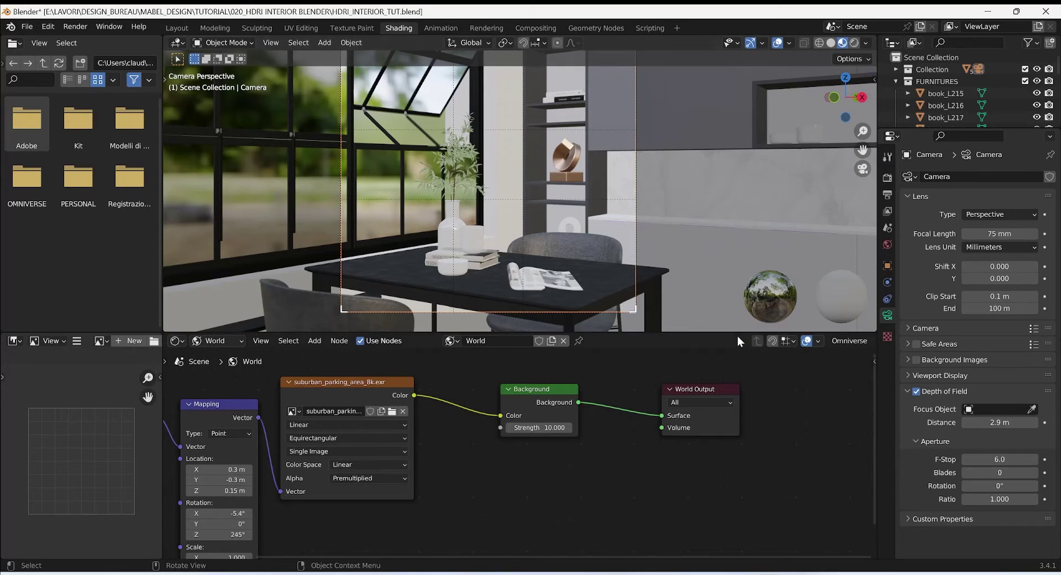
pyautogui.moveTo(652, 260); pyautogui.dragTo(609, 211, button='middle')
pyautogui.moveTo(688, 177); pyautogui.dragTo(703, 234, button='middle')
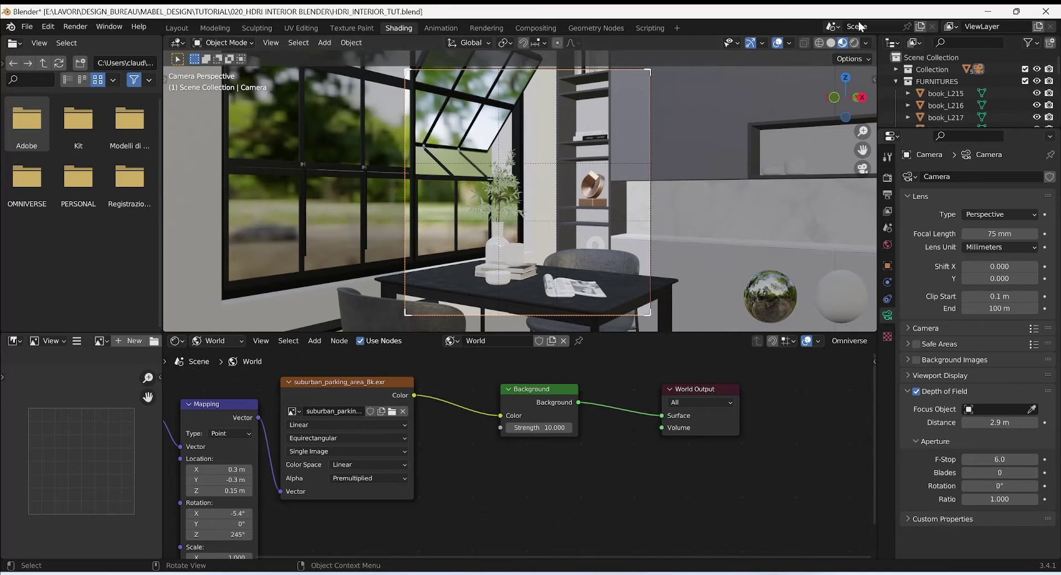
pyautogui.click(854, 43)
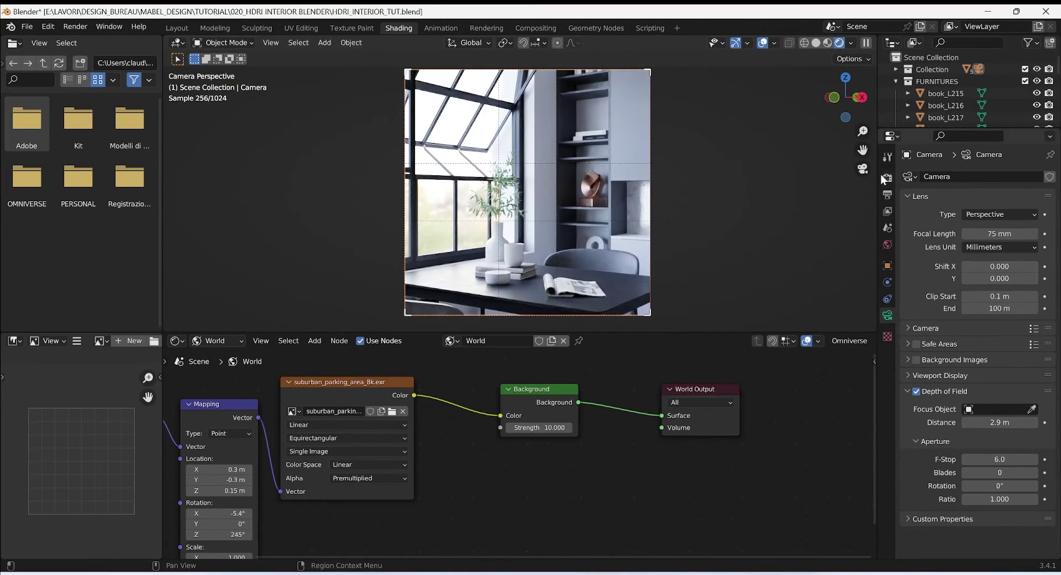
# Set the Cycles maximum samples for the final render to 256
pyautogui.click(888, 178)
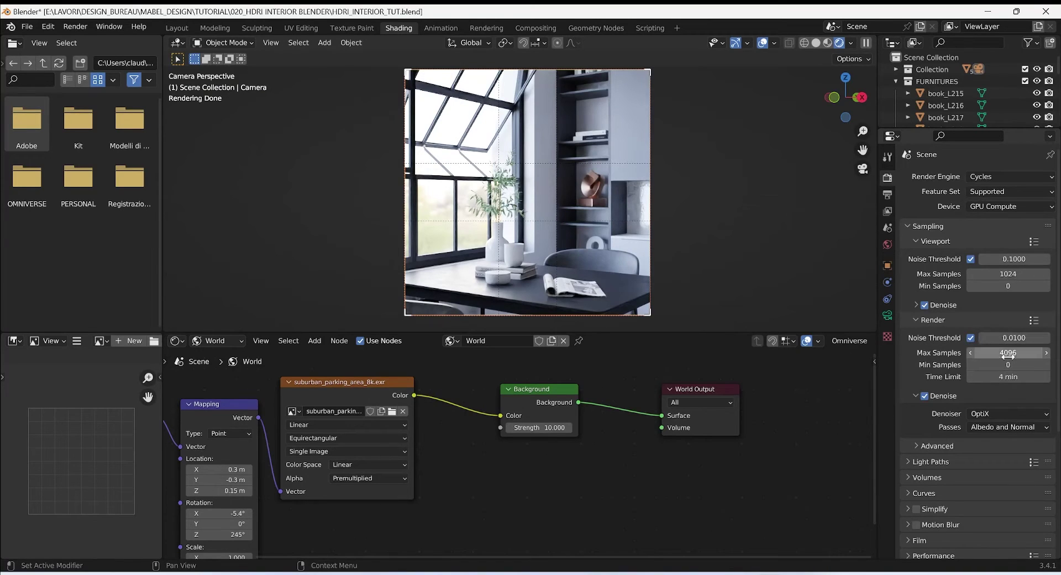
pyautogui.click(1031, 356)
pyautogui.write('256')
pyautogui.press('Return')
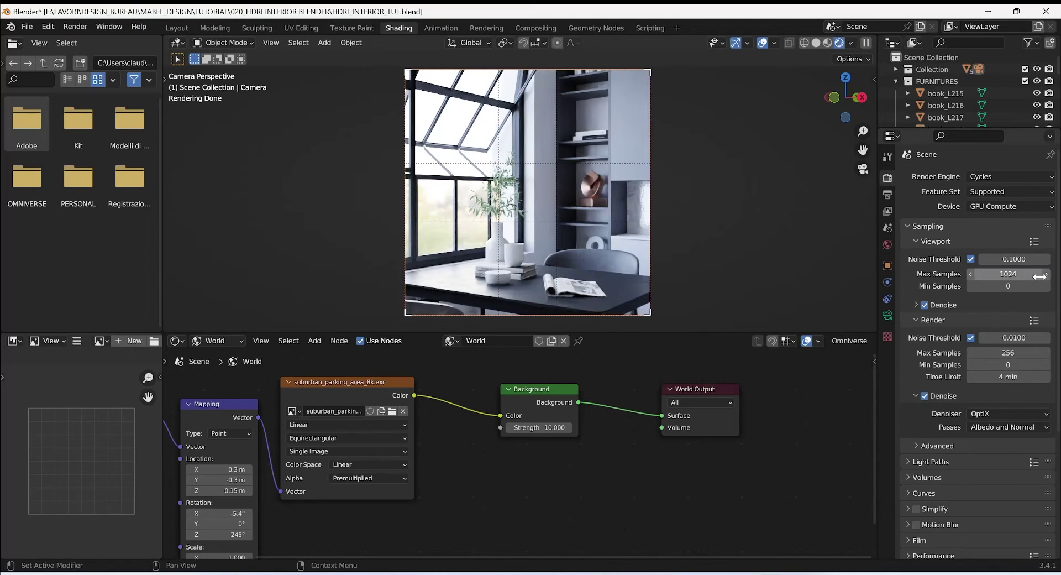
# Render the still image from the camera, look over the finished picture and close the render window
pyautogui.click(75, 27)
pyautogui.click(101, 42)
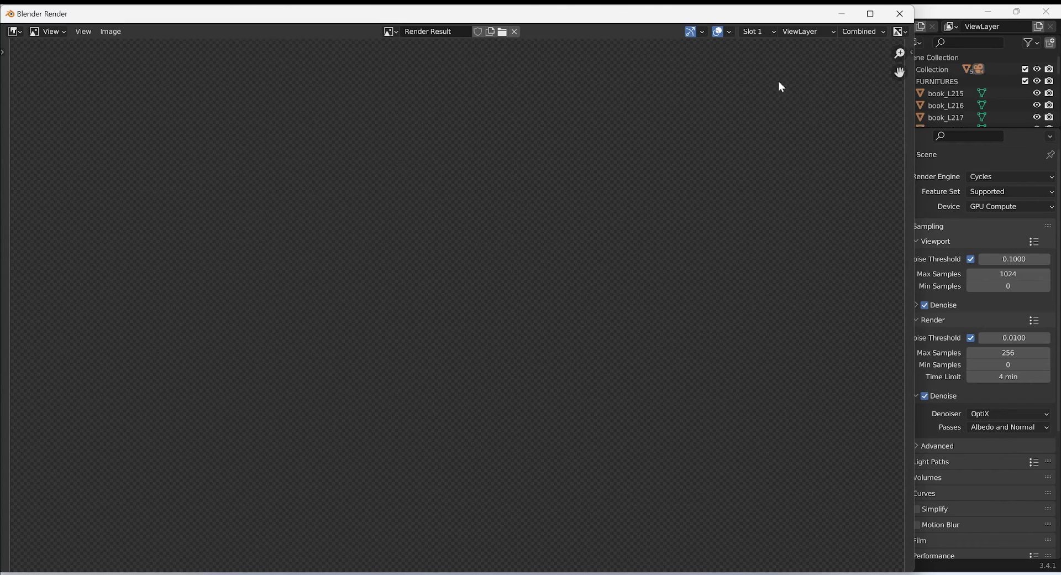
pyautogui.scroll(-3, 677, 336)
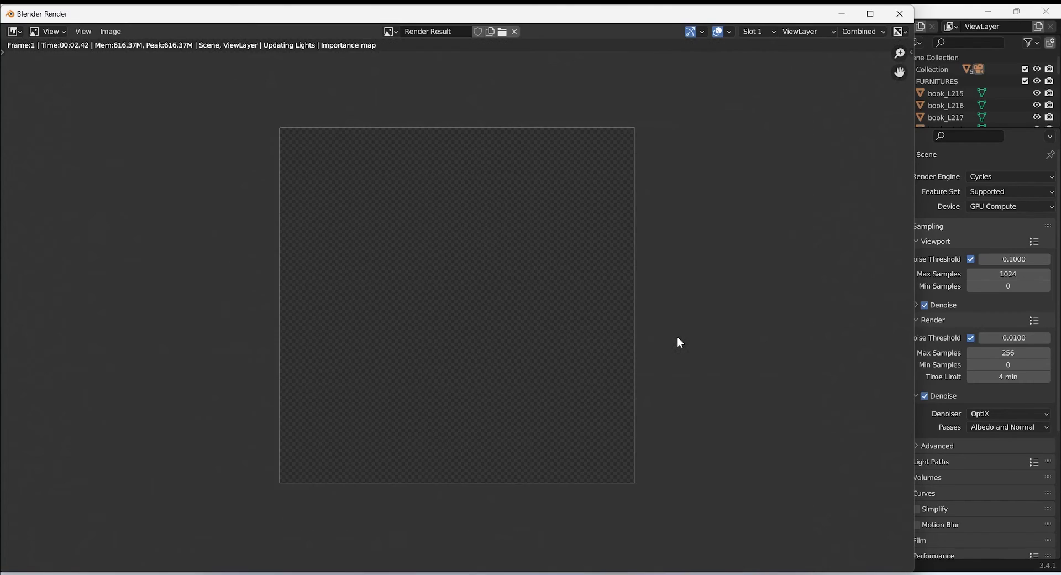
pyautogui.scroll(1, 678, 336)
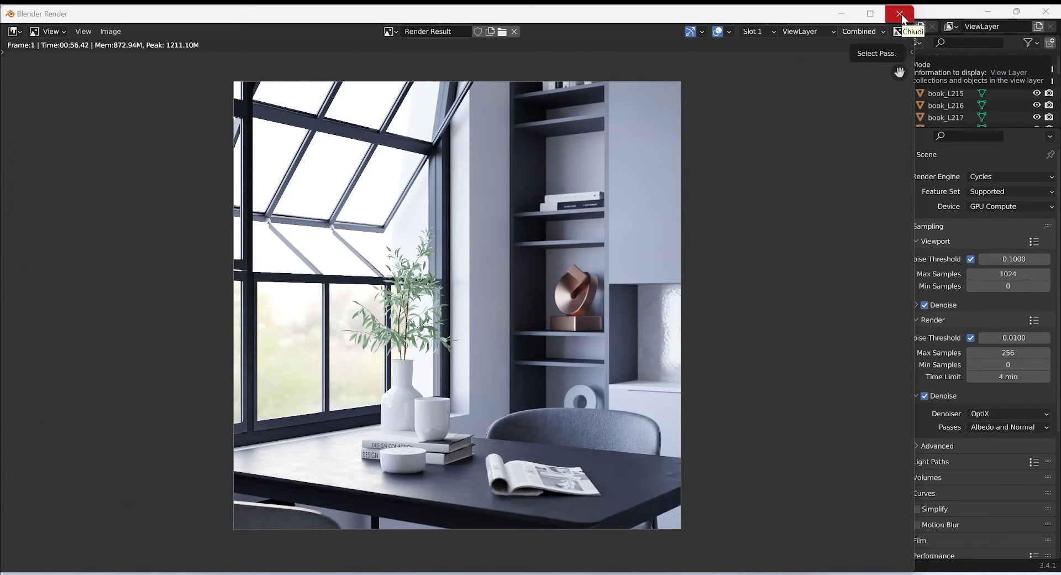
pyautogui.click(901, 15)
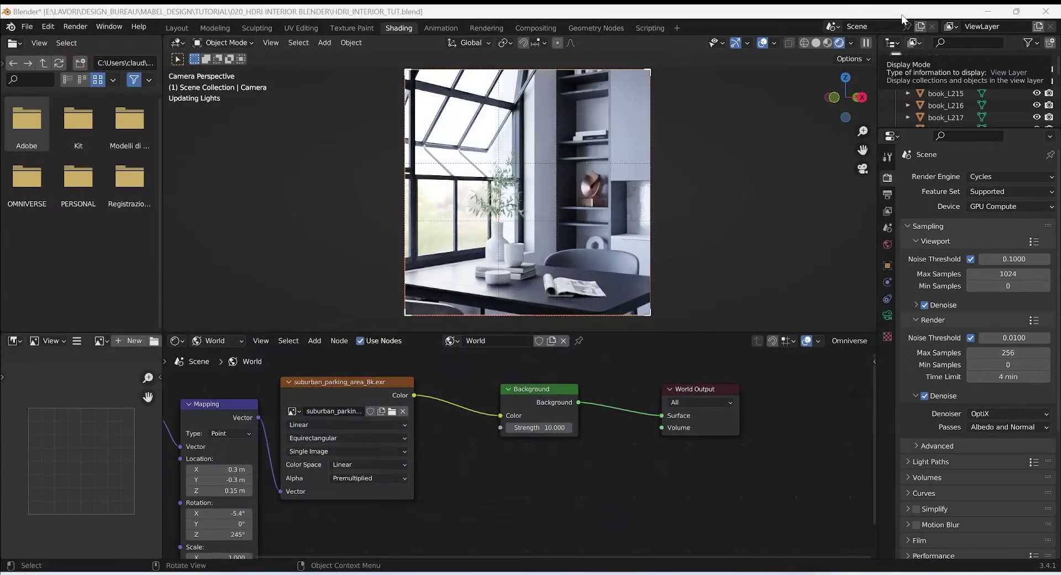
# Switch to the Compositing workspace and enable nodes for the scene's compositing
pyautogui.click(538, 27)
pyautogui.click(138, 44)
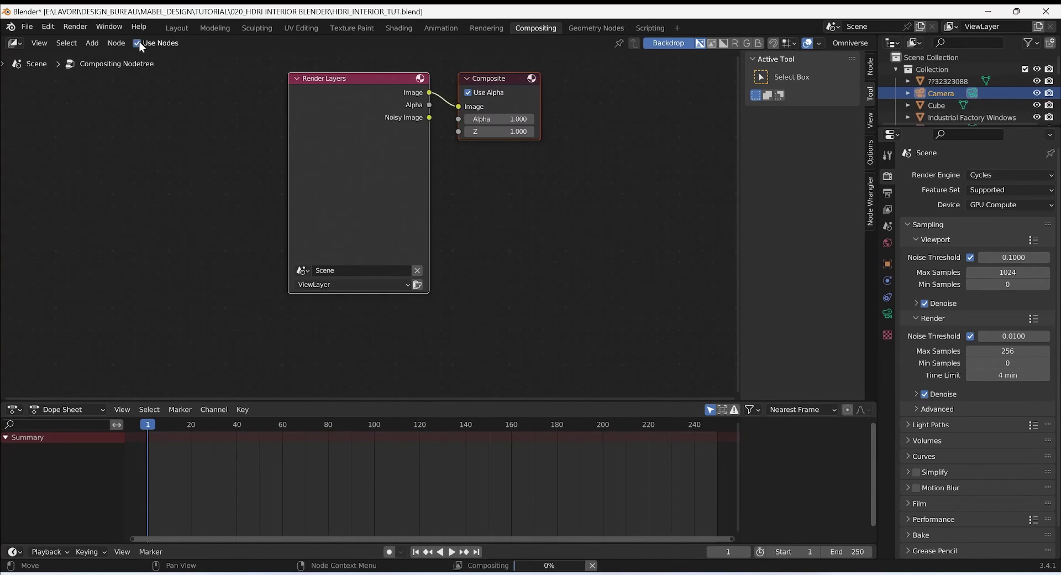
pyautogui.scroll(-2, 380, 136)
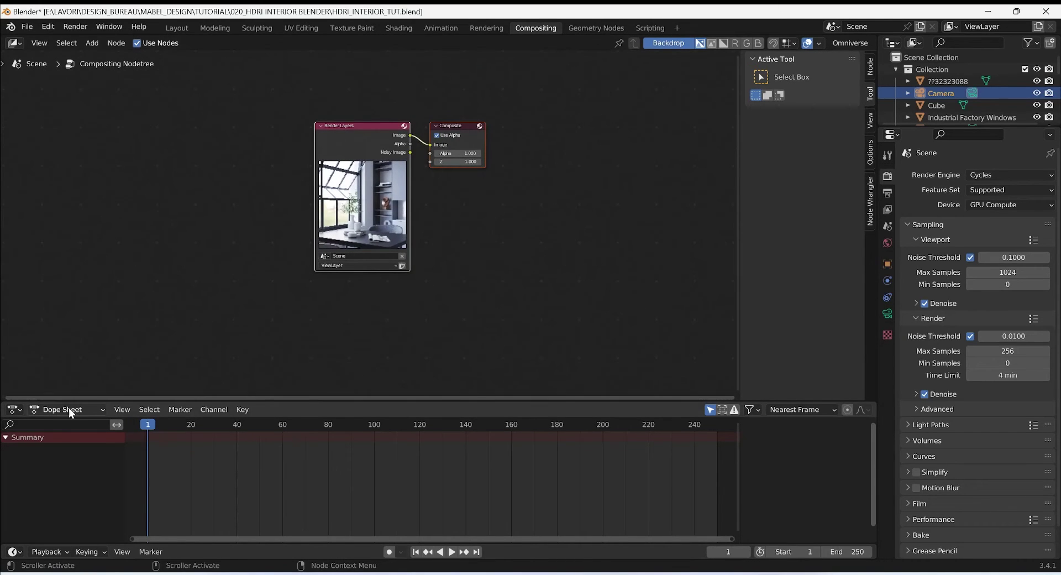
# Change the Dope Sheet area into an Image Editor and display the Render Result in it
pyautogui.click(14, 410)
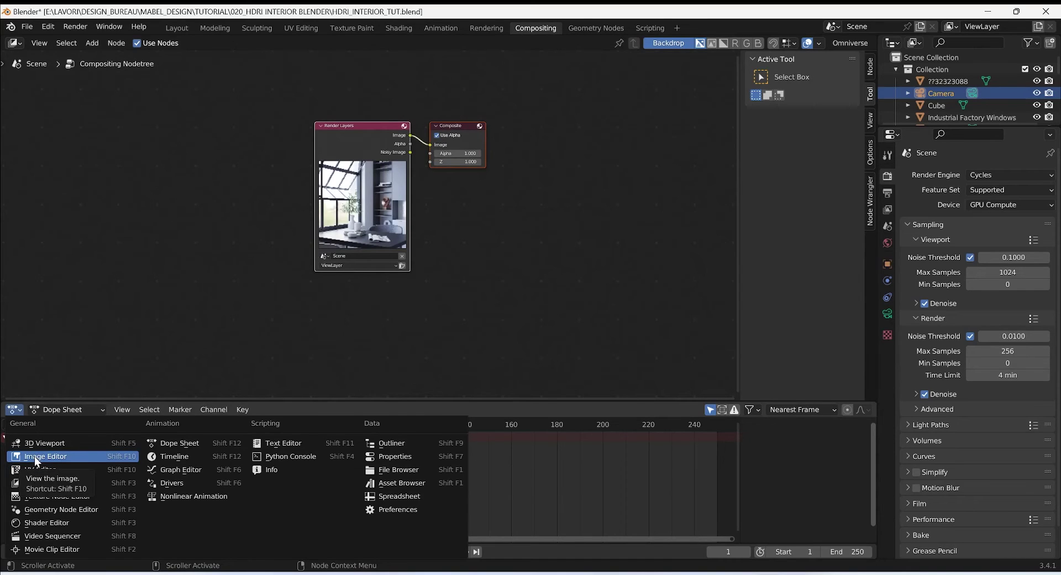
pyautogui.click(35, 456)
pyautogui.click(388, 410)
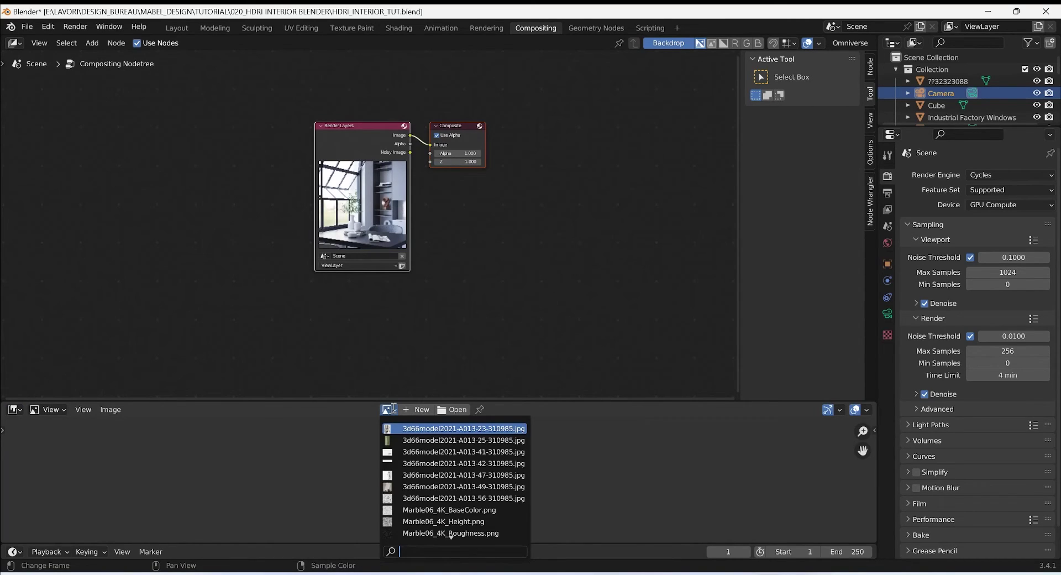
pyautogui.scroll(-5, 450, 535)
pyautogui.click(443, 429)
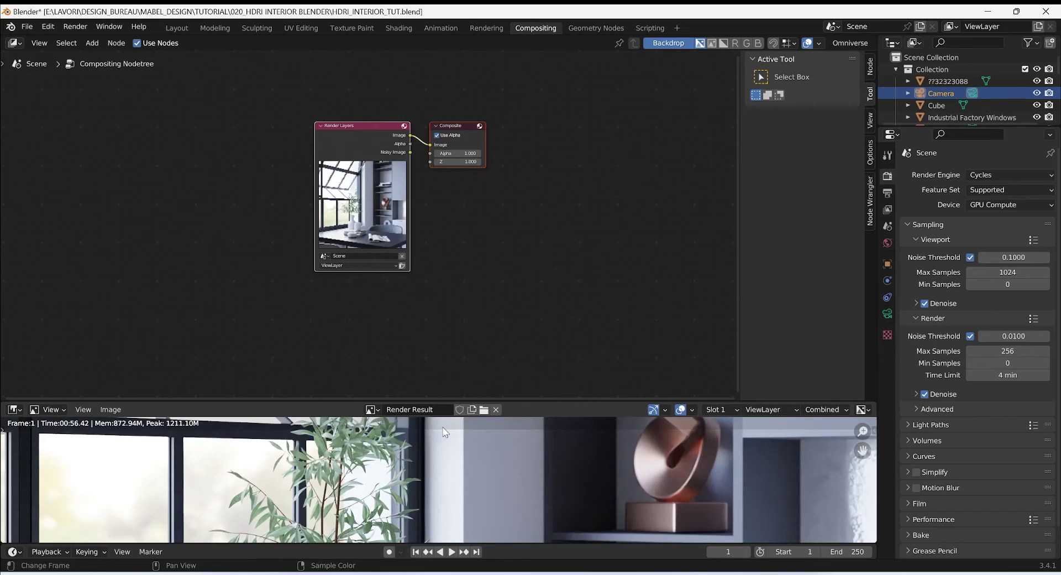
pyautogui.scroll(-2, 486, 293)
# Spread the Render Layers and Composite nodes apart to make room for another node between them
pyautogui.scroll(-3, 496, 472)
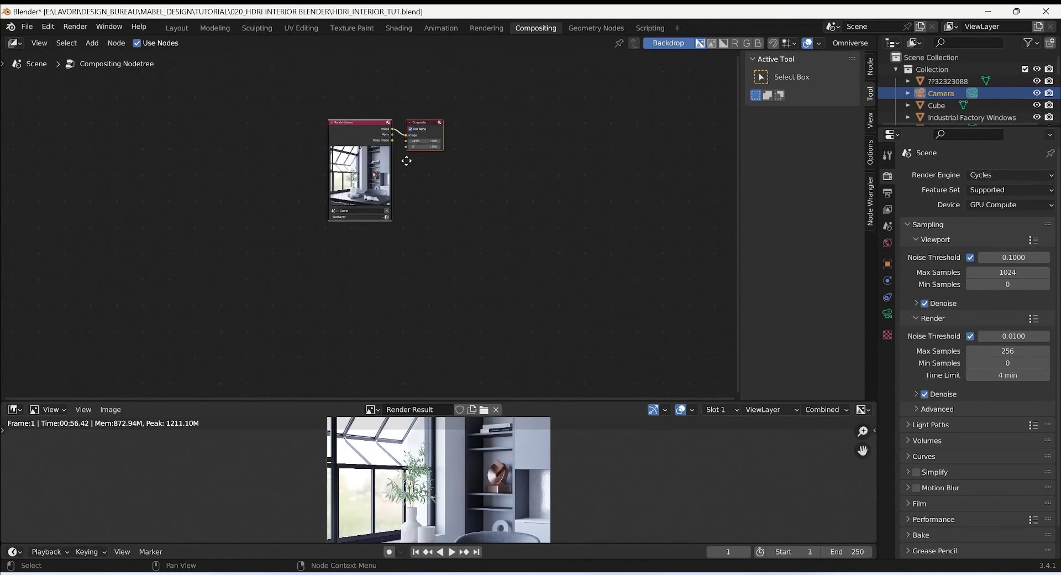
pyautogui.moveTo(407, 161); pyautogui.dragTo(500, 145, button='middle')
pyautogui.moveTo(472, 135); pyautogui.dragTo(326, 132)
pyautogui.scroll(2, 343, 166)
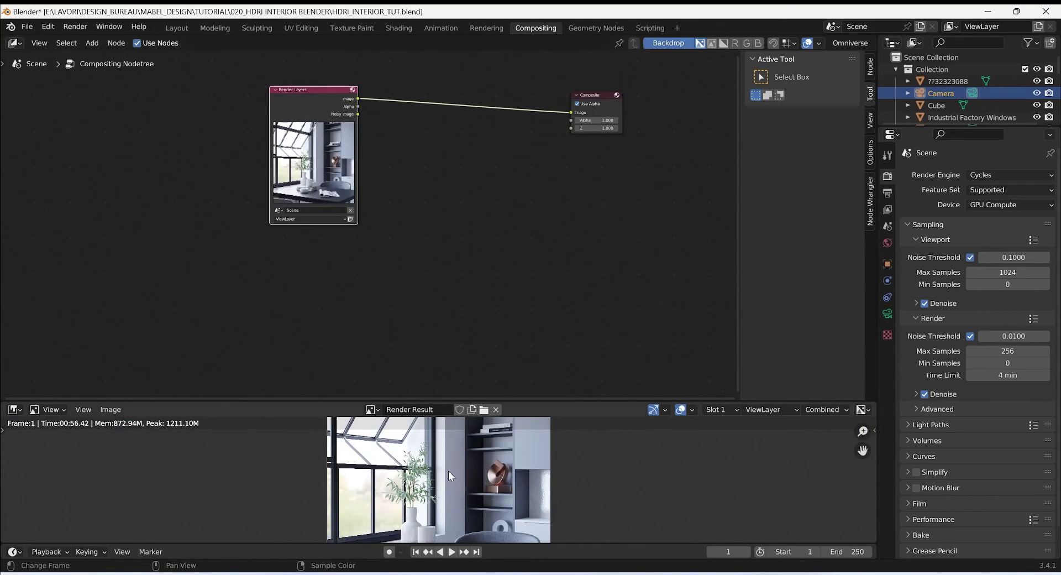
# Enlarge the Image Editor area so the render is shown larger, and hide the node editor's sidebar
pyautogui.scroll(2, 449, 470)
pyautogui.moveTo(540, 402); pyautogui.dragTo(555, 220)
pyautogui.press('Home')
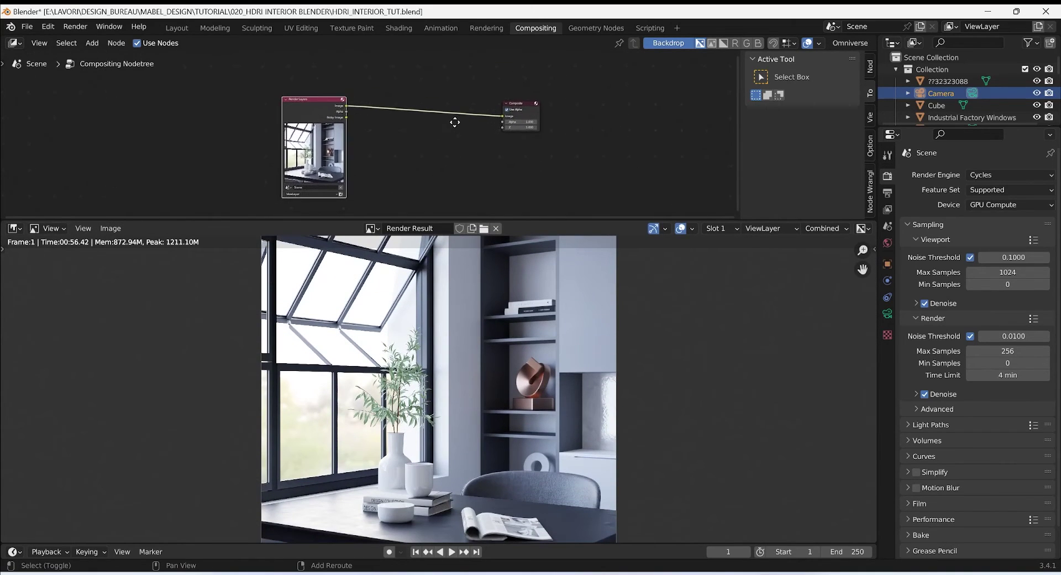
pyautogui.press('n')
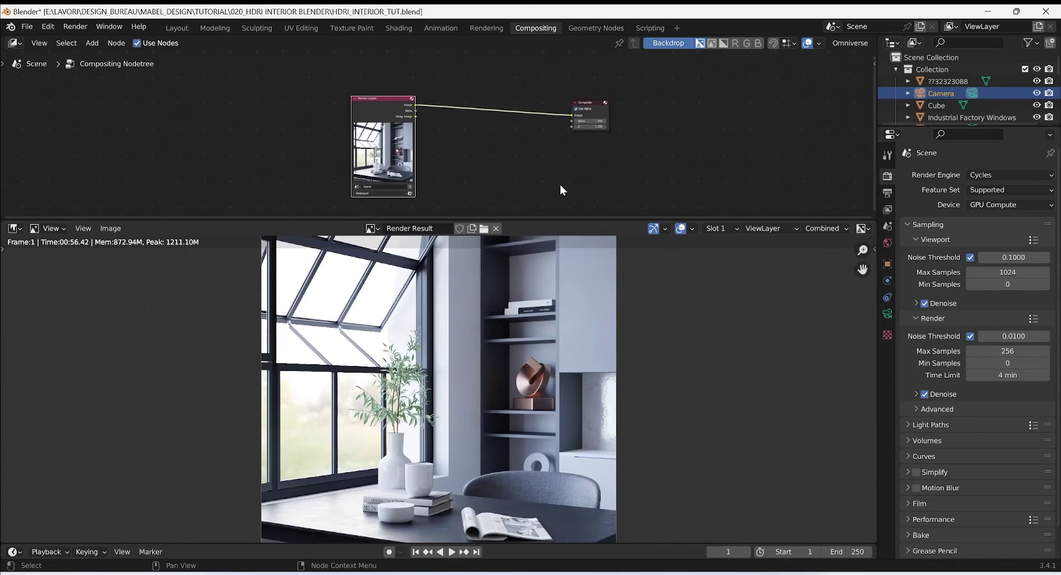
# Add a Glare node on the link between the Render Layers and Composite nodes
pyautogui.scroll(1, 559, 184)
pyautogui.moveTo(504, 172); pyautogui.dragTo(459, 147, button='middle')
pyautogui.hotkey('shift', 'a')
pyautogui.click(471, 137)
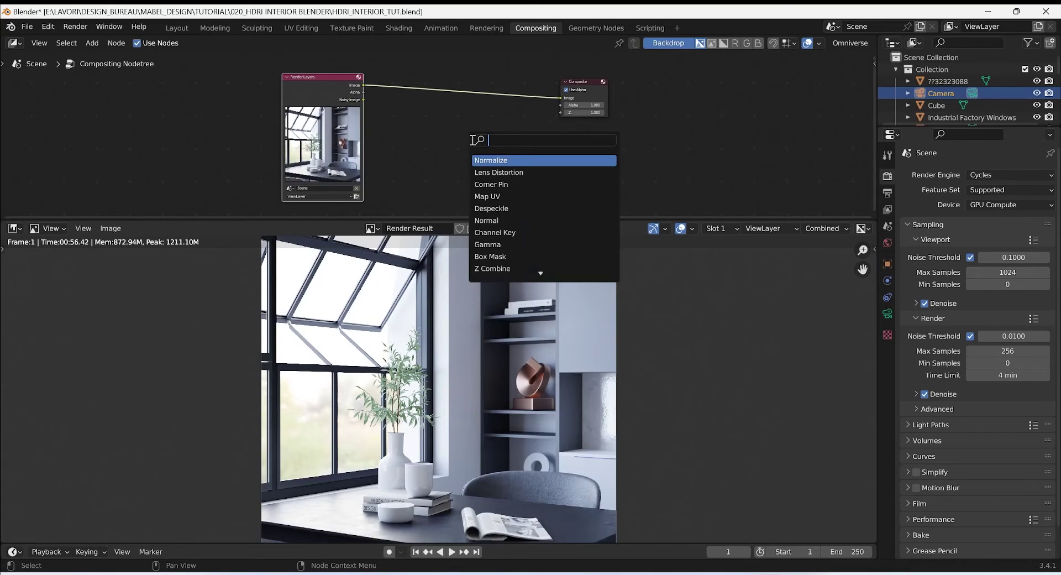
pyautogui.write('glare')
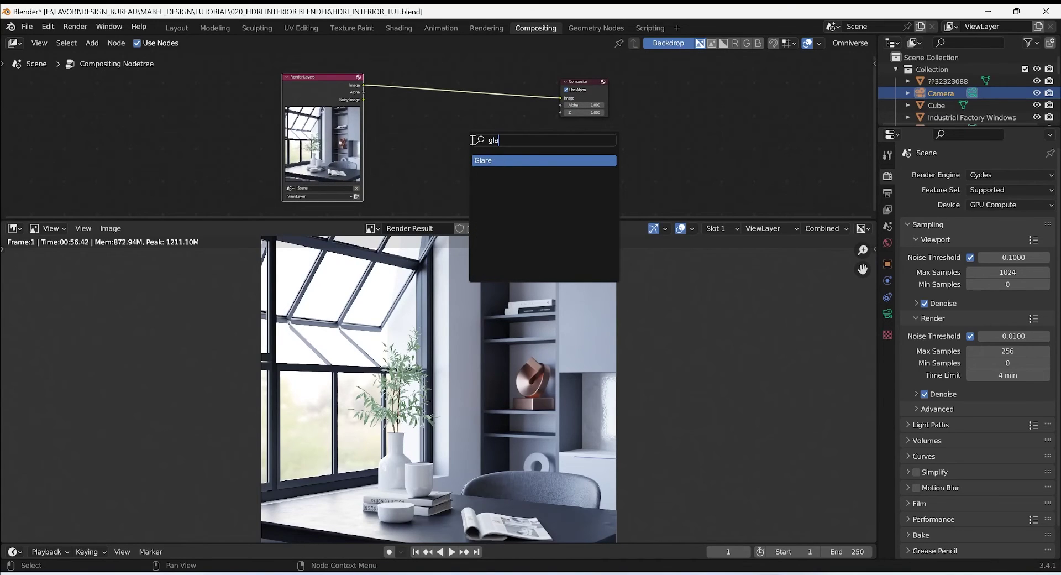
pyautogui.press('Return')
pyautogui.click(456, 100)
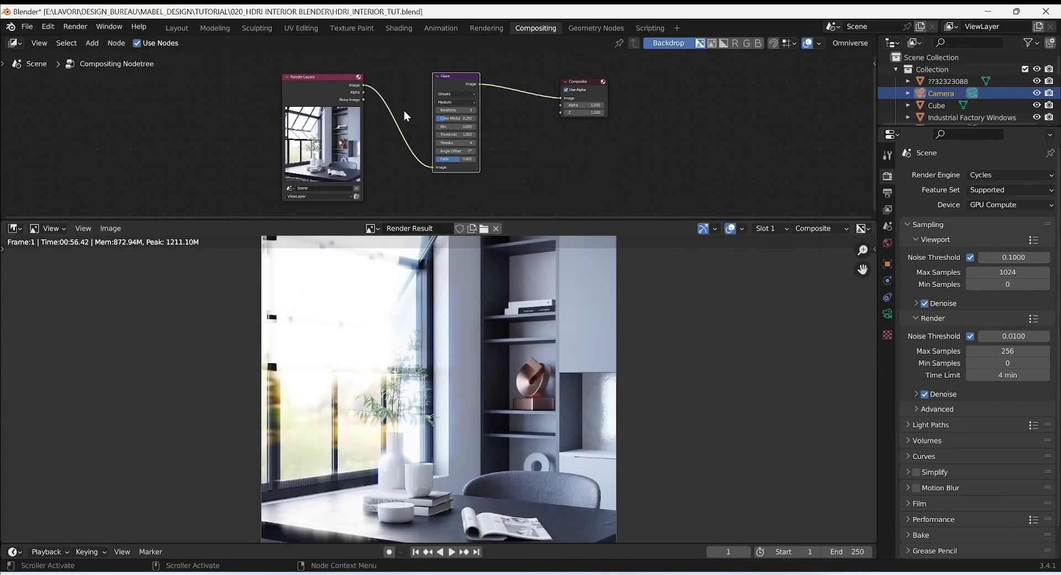
# Shift the Glare node closer to the Composite node and set its glare type to Fog Glow
pyautogui.click(461, 93)
pyautogui.moveTo(455, 78); pyautogui.dragTo(483, 79)
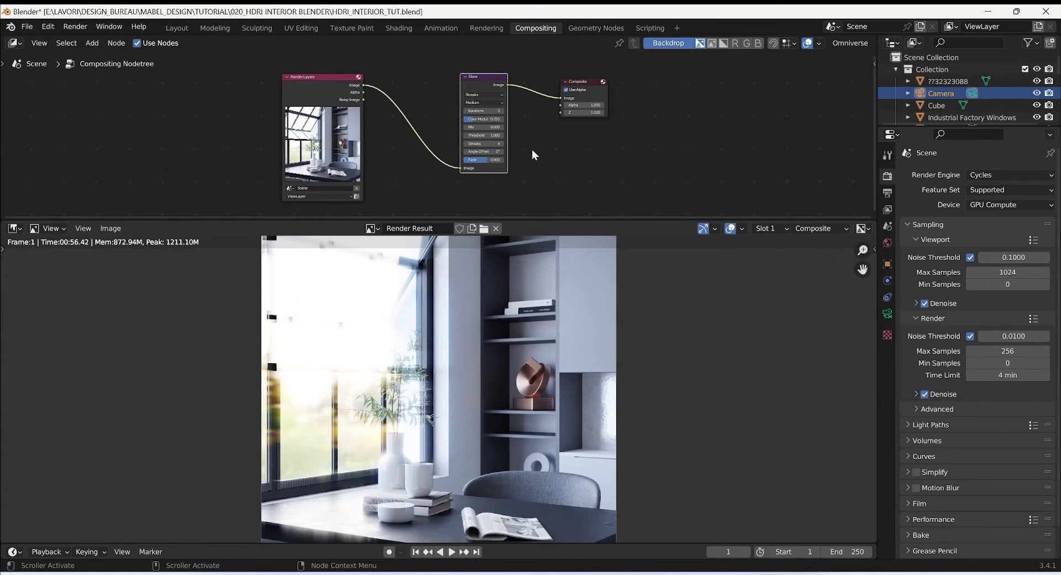
pyautogui.click(482, 95)
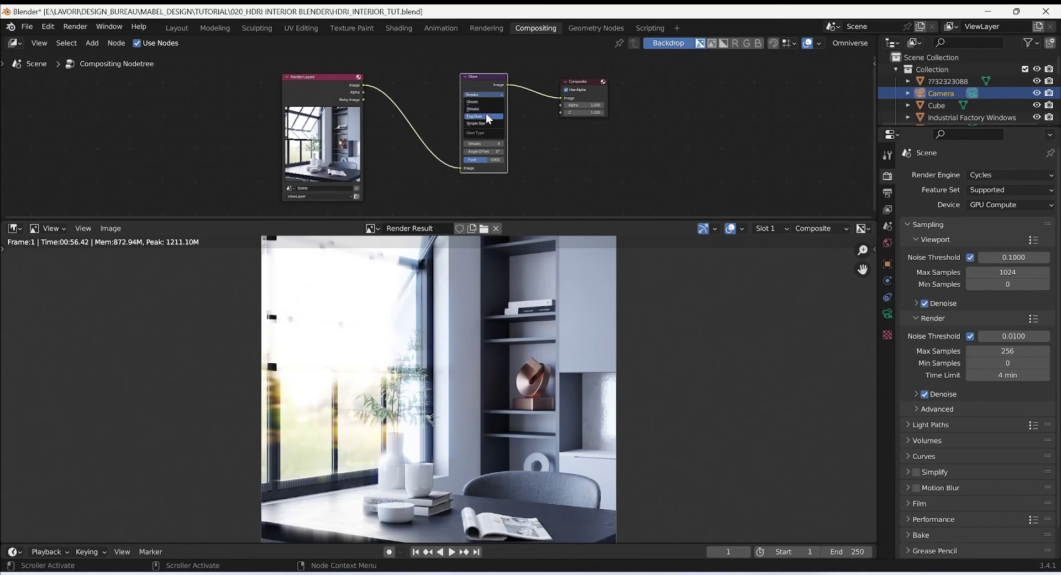
pyautogui.click(486, 114)
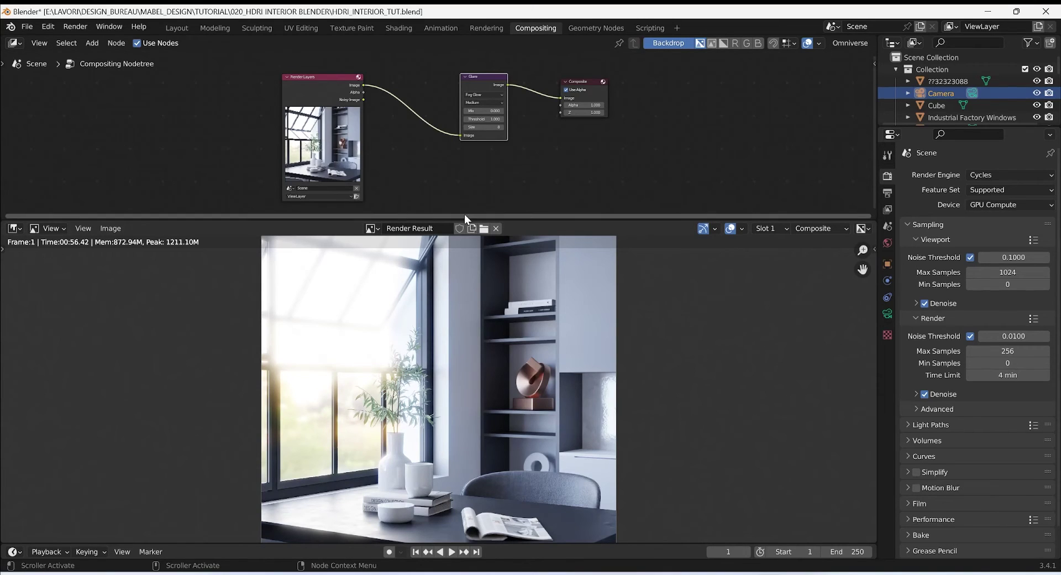
# Try Glare threshold values of 0.8, 0 and 1.5 to compare the glow on the render
pyautogui.scroll(3, 490, 115)
pyautogui.moveTo(533, 108); pyautogui.dragTo(514, 107)
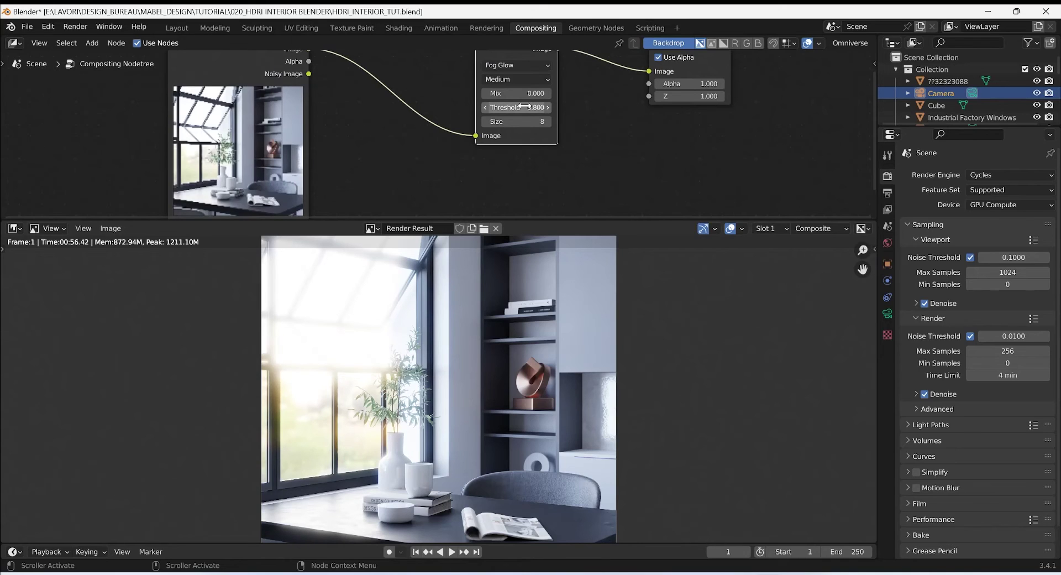
pyautogui.moveTo(524, 107); pyautogui.dragTo(528, 106)
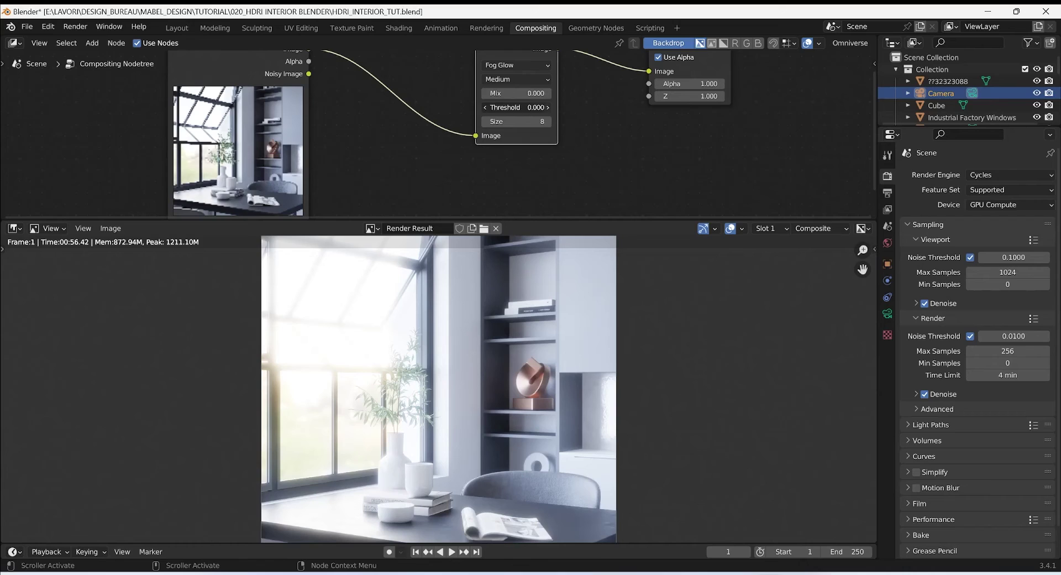
pyautogui.click(548, 108)
pyautogui.doubleClick(549, 108)
pyautogui.write('1')
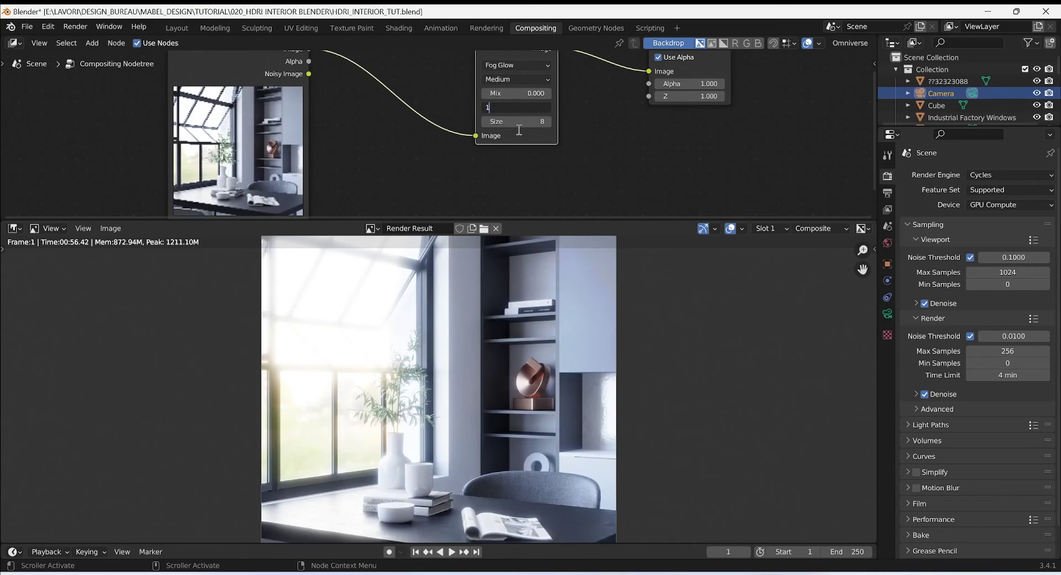
pyautogui.write('.5')
pyautogui.press('Return')
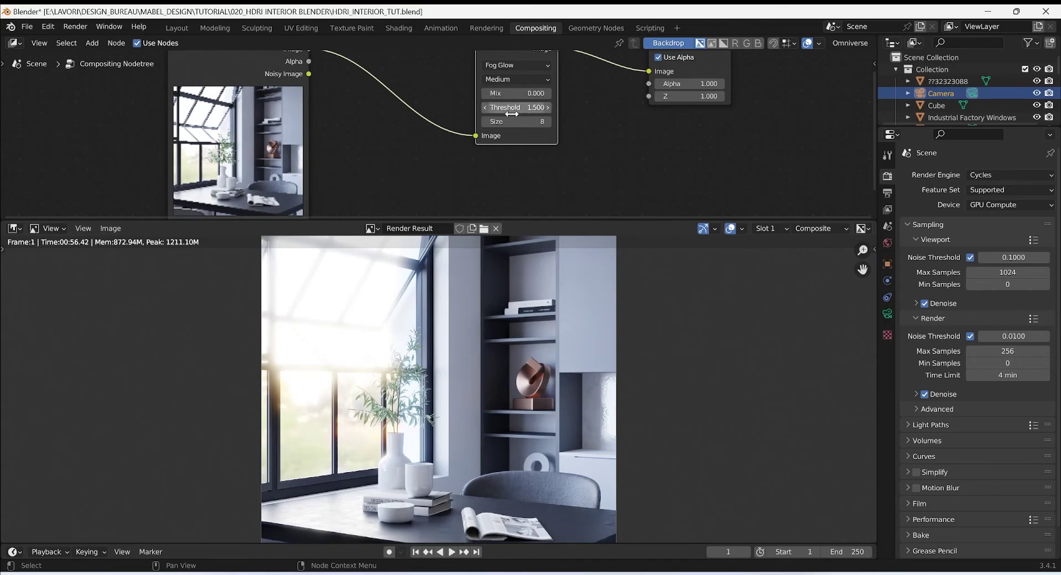
# Set the Glare node's threshold to 2 and view the whole composited image
pyautogui.doubleClick(513, 113)
pyautogui.write('2')
pyautogui.press('Return')
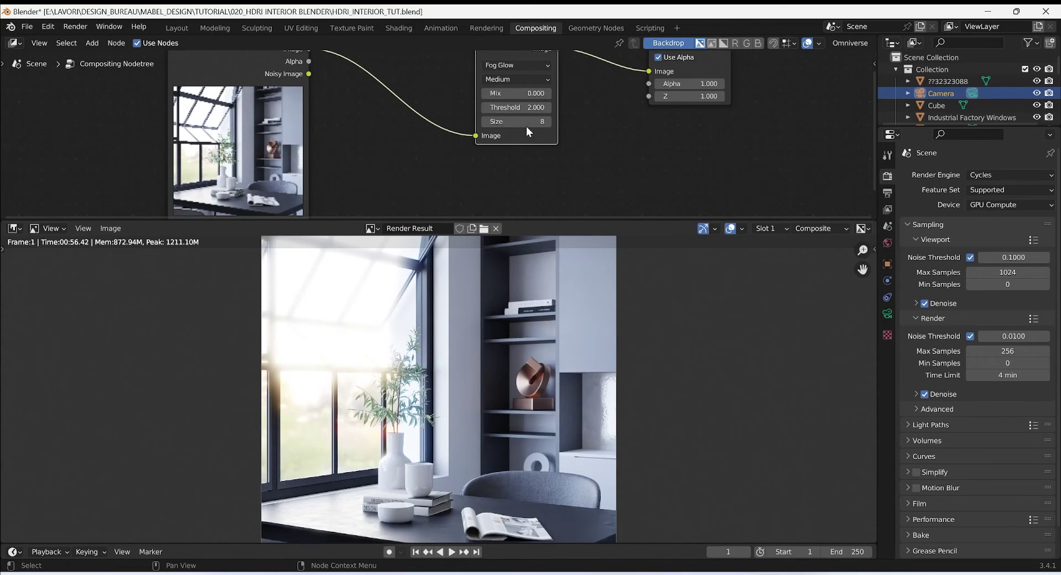
pyautogui.scroll(-2, 346, 313)
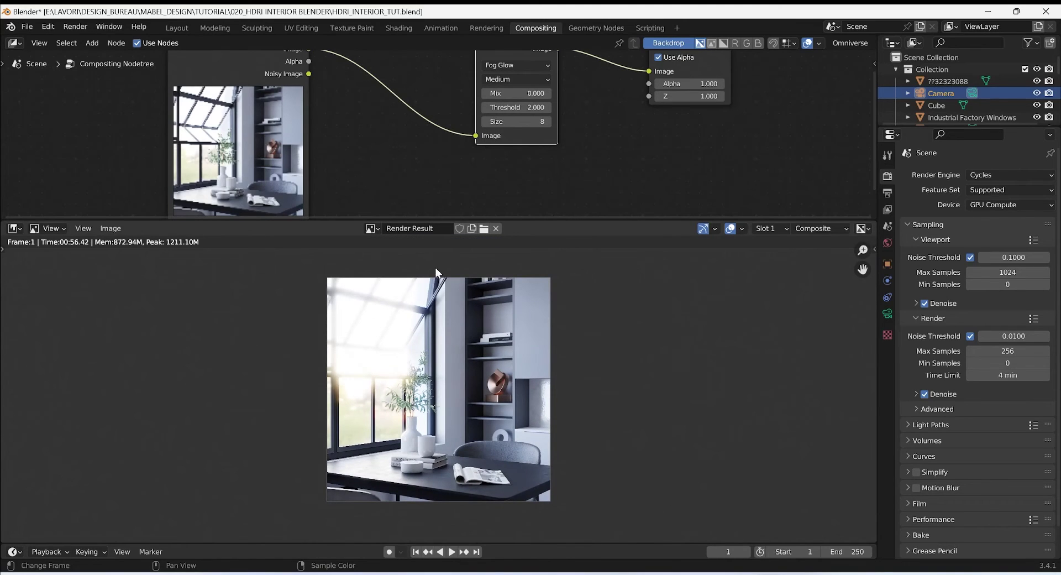
# Try a Glare threshold of 3, then raise it to 10
pyautogui.scroll(2, 434, 136)
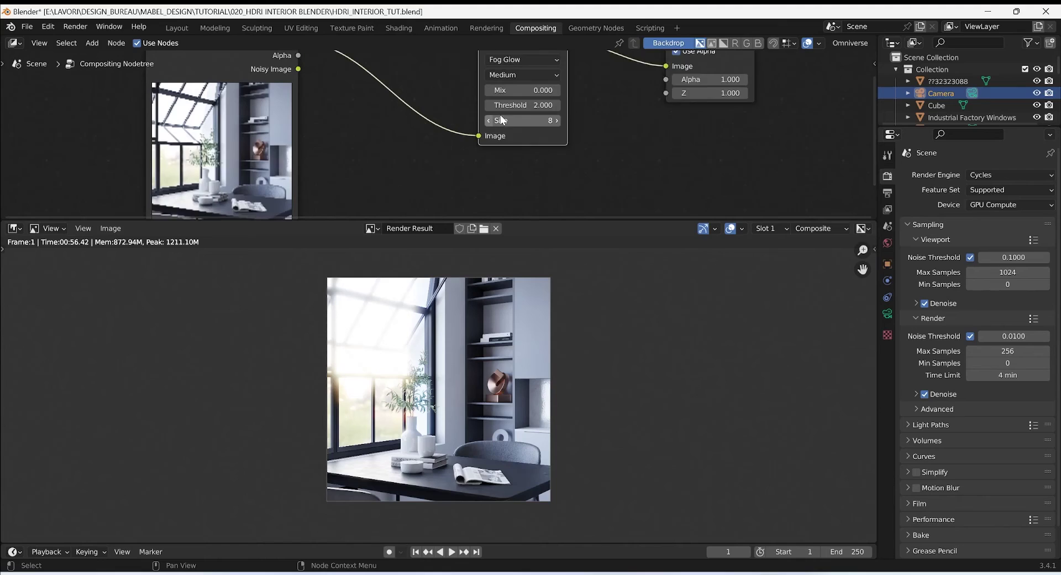
pyautogui.doubleClick(536, 100)
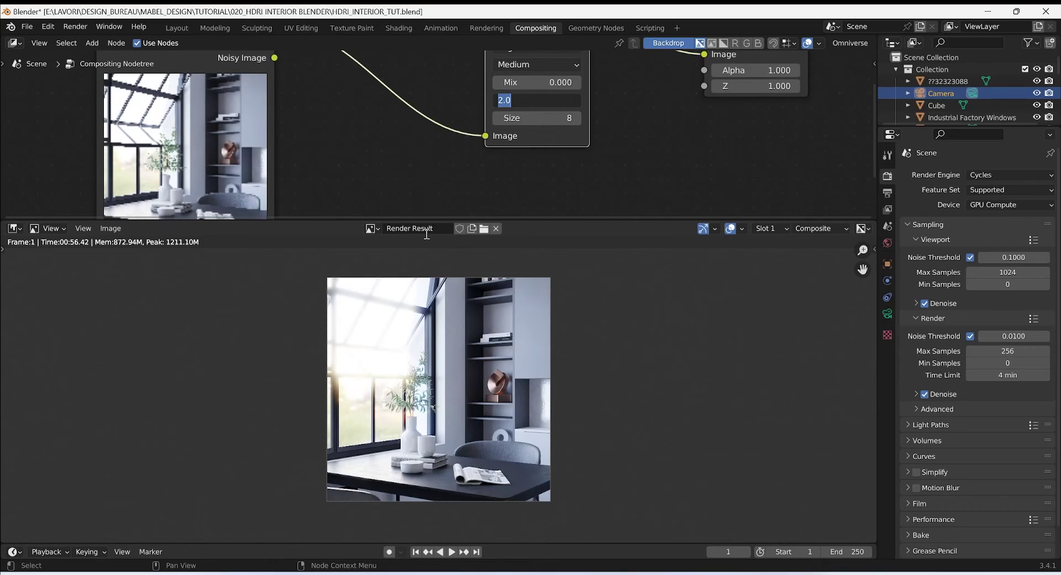
pyautogui.write('3')
pyautogui.press('Return')
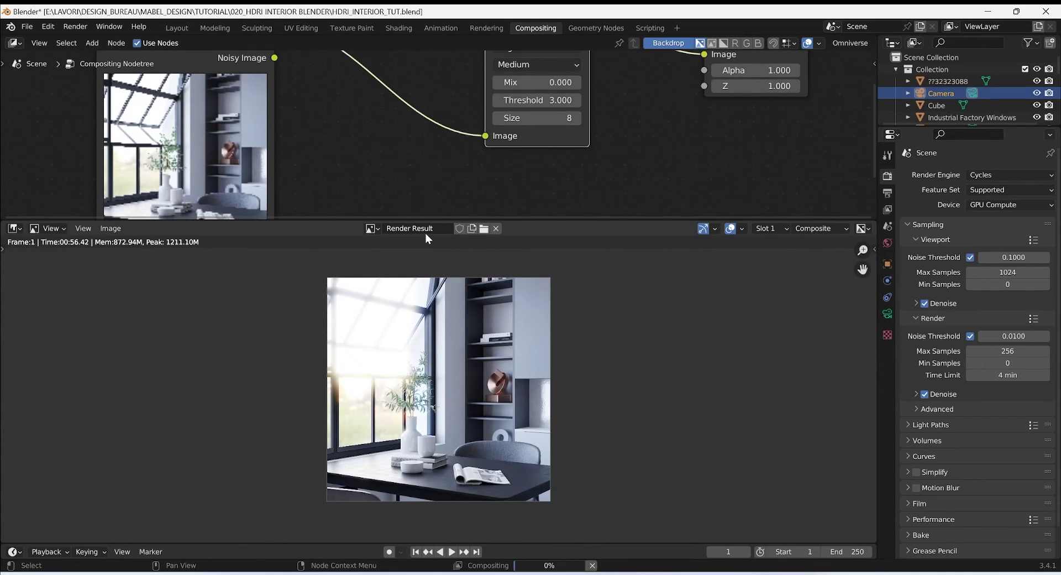
pyautogui.doubleClick(558, 101)
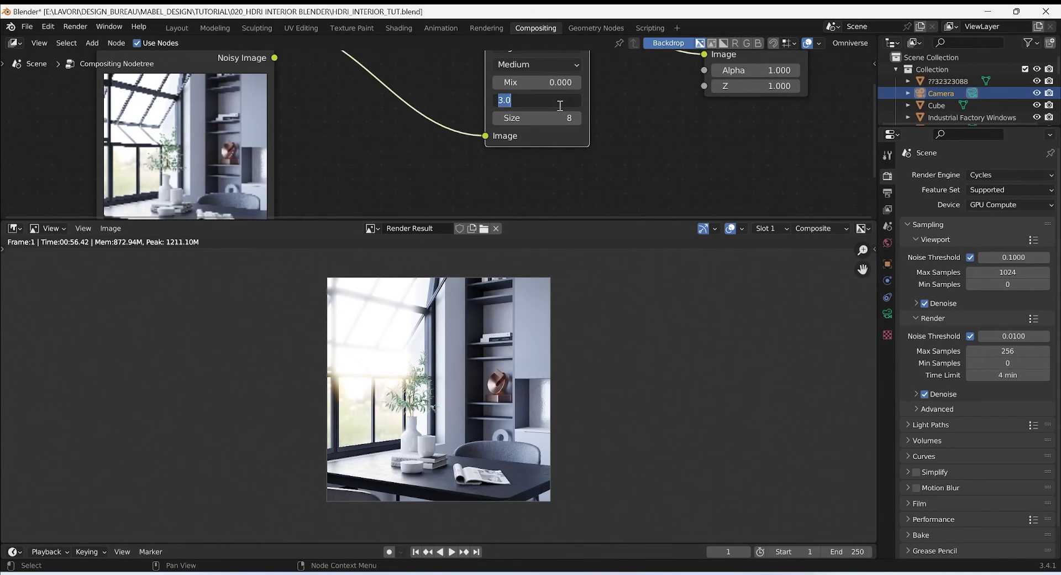
pyautogui.write('10')
pyautogui.press('Return')
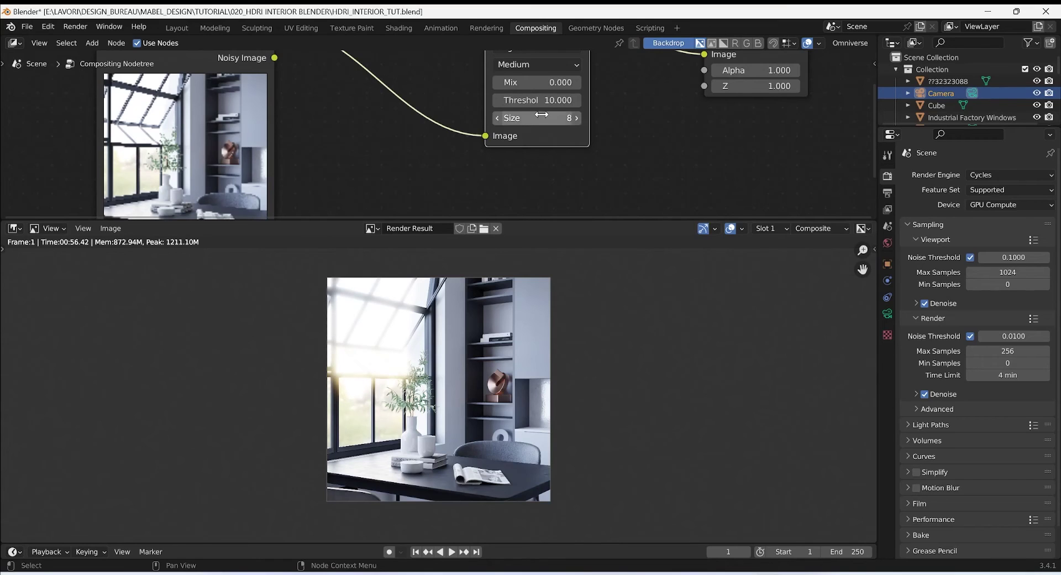
# Add a Mix node on the link between the Glare and Composite nodes
pyautogui.press('Home')
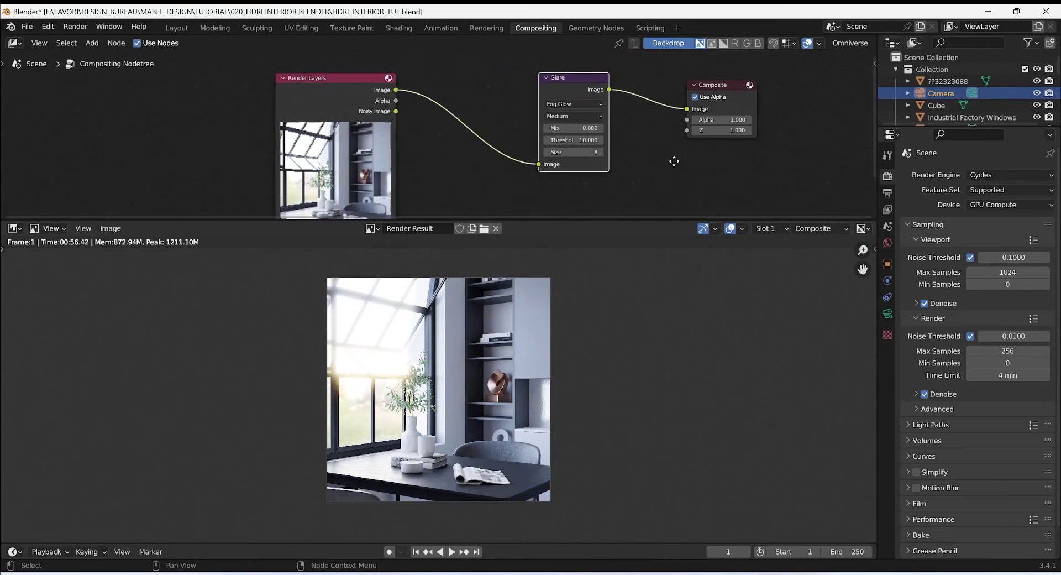
pyautogui.hotkey('shift', 'a')
pyautogui.click(606, 103)
pyautogui.write('mi')
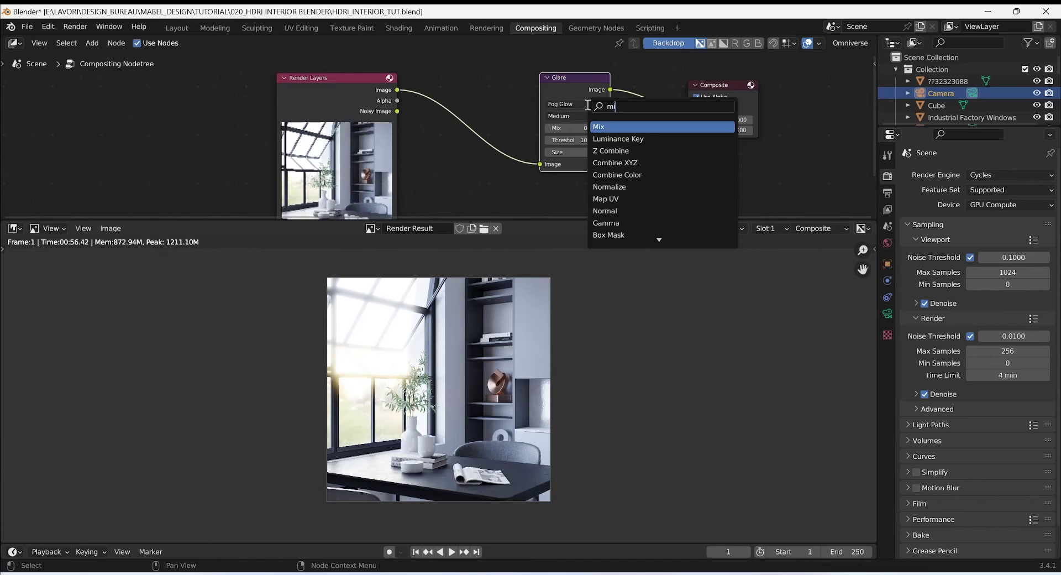
pyautogui.click(618, 127)
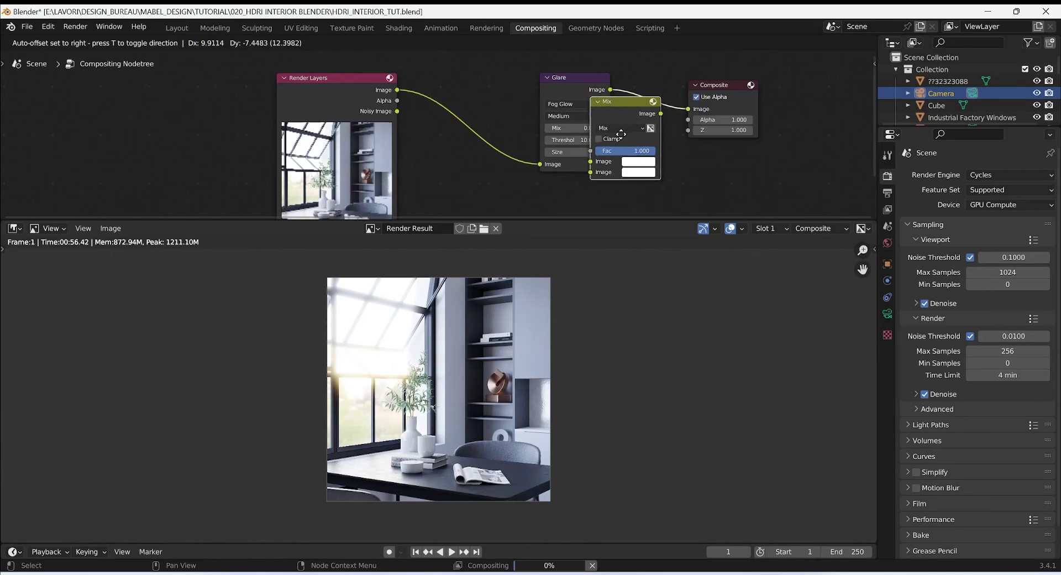
pyautogui.click(668, 155)
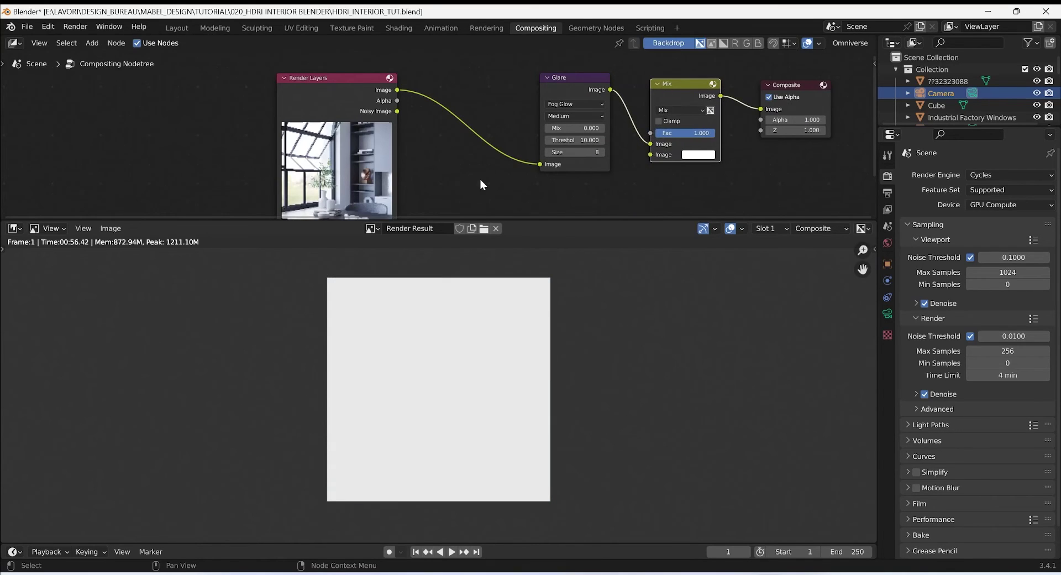
# Move the Render Layers node farther from Glare and insert a second Mix node on the link between them
pyautogui.scroll(2, 480, 178)
pyautogui.scroll(-3, 595, 184)
pyautogui.moveTo(595, 185); pyautogui.dragTo(594, 134, button='middle')
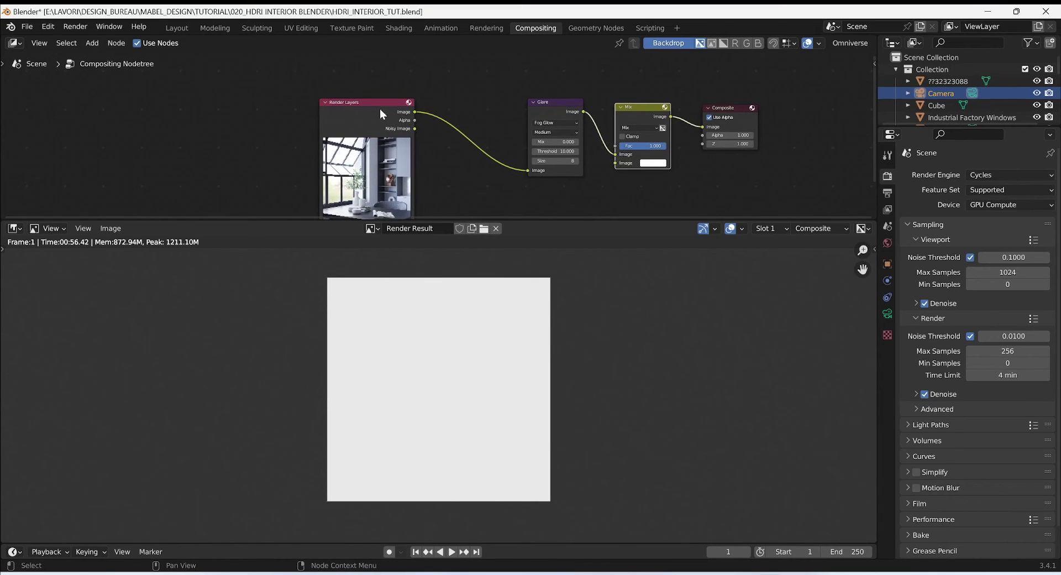
pyautogui.moveTo(380, 108); pyautogui.dragTo(314, 90)
pyautogui.keyDown('ctrl'); pyautogui.hscroll(-3, 314, 89); pyautogui.keyUp('ctrl')
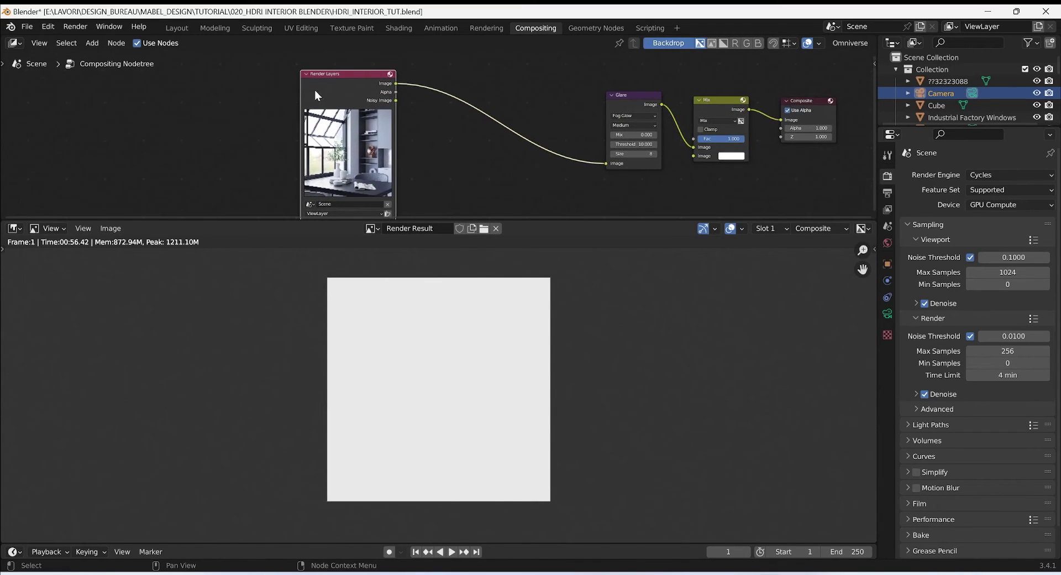
pyautogui.moveTo(533, 169); pyautogui.dragTo(546, 127, button='middle')
pyautogui.hotkey('shift', 'a')
pyautogui.click(522, 135)
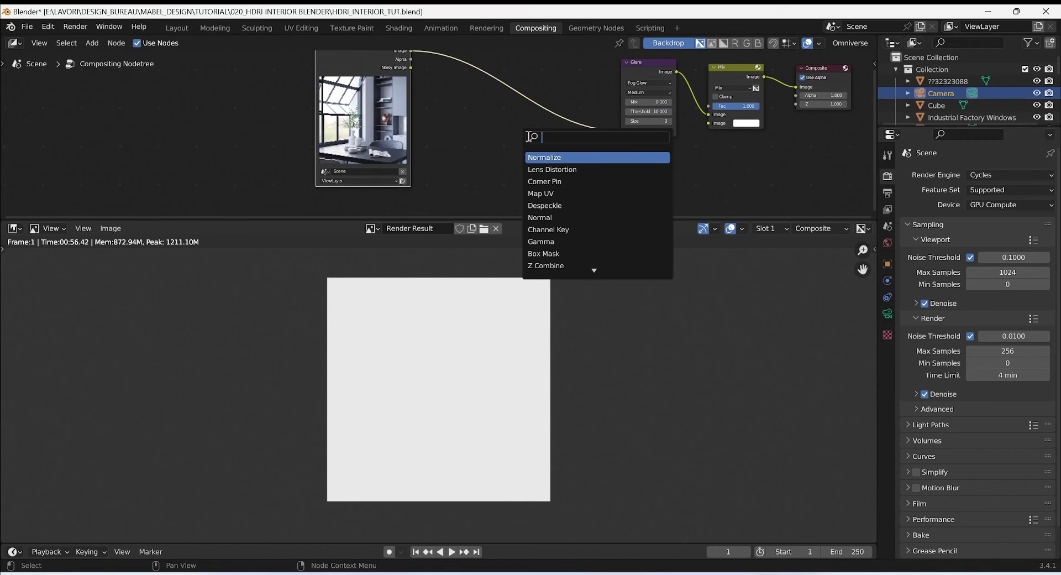
pyautogui.write('mi')
pyautogui.click(552, 158)
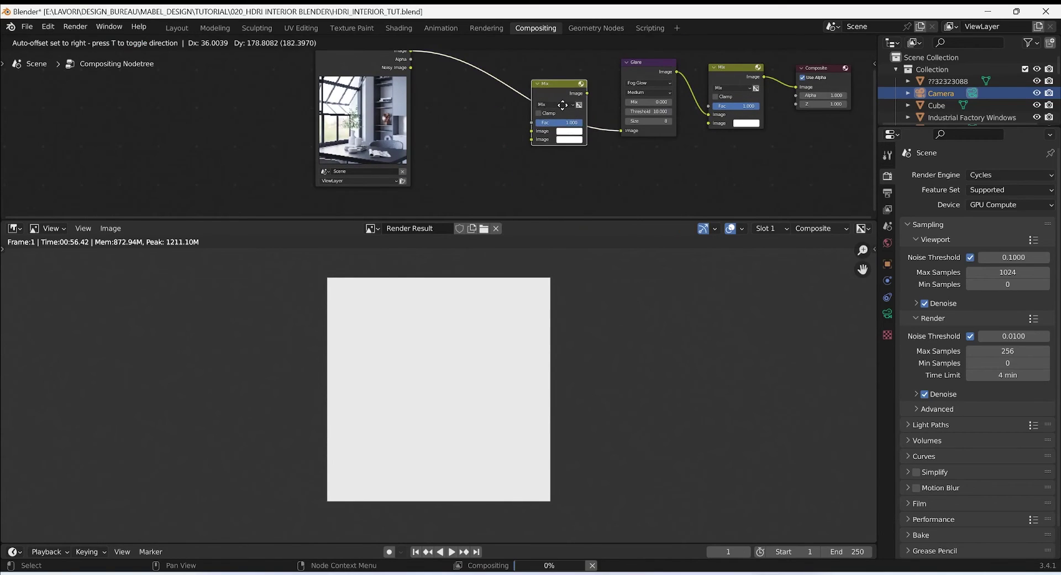
pyautogui.click(531, 147)
# Connect the Noisy Image output of Render Layers to the second Image input of the Mix node before Glare
pyautogui.keyDown('ctrl'); pyautogui.hscroll(-1, 450, 91); pyautogui.keyUp('ctrl')
pyautogui.moveTo(430, 75); pyautogui.dragTo(551, 148)
pyautogui.moveTo(585, 144); pyautogui.dragTo(474, 182, button='middle')
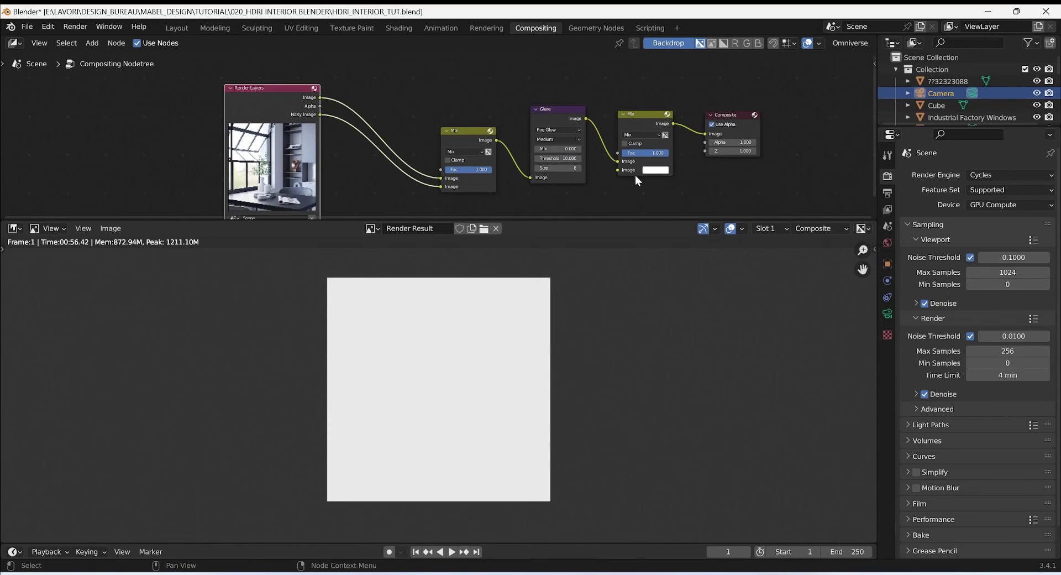
# Connect the first Mix node's output to the second Image input of the Mix node after Glare
pyautogui.moveTo(359, 127); pyautogui.dragTo(376, 87, button='middle')
pyautogui.moveTo(514, 102); pyautogui.dragTo(631, 131)
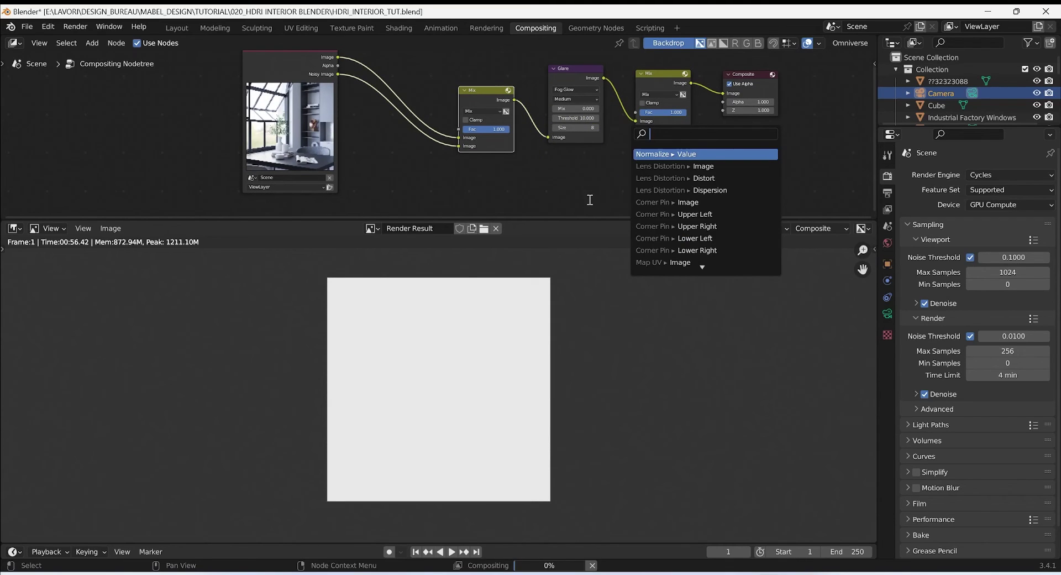
pyautogui.press('Escape')
pyautogui.moveTo(513, 100); pyautogui.dragTo(636, 129)
pyautogui.moveTo(636, 170); pyautogui.dragTo(671, 204, button='middle')
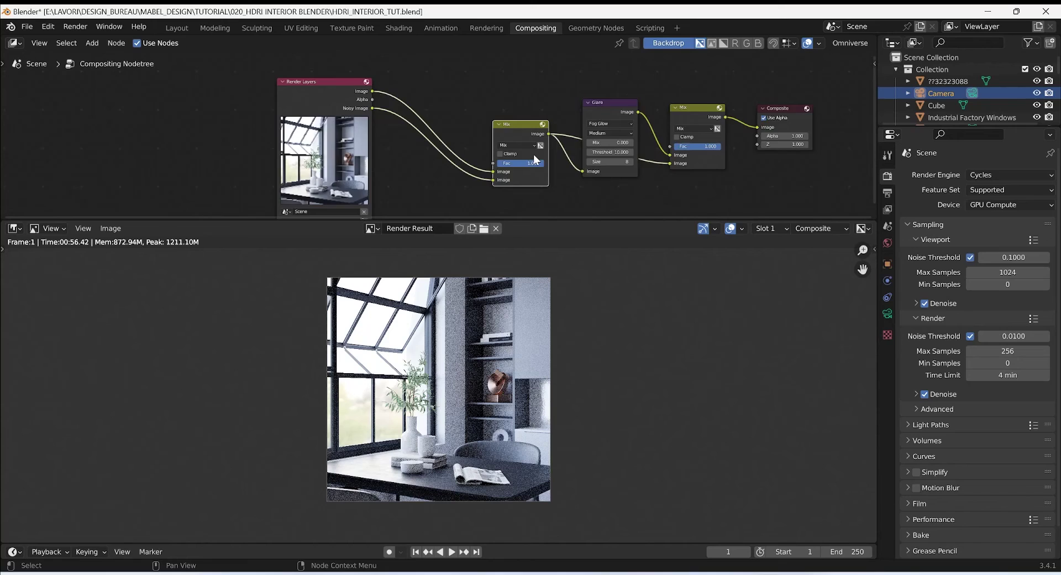
# Try Fac values of 0.050, 0.354 and 0.254 on the Mix node before Glare to compare the noise in the render
pyautogui.scroll(6, 535, 160)
pyautogui.moveTo(586, 105); pyautogui.dragTo(516, 105)
pyautogui.scroll(2, 486, 270)
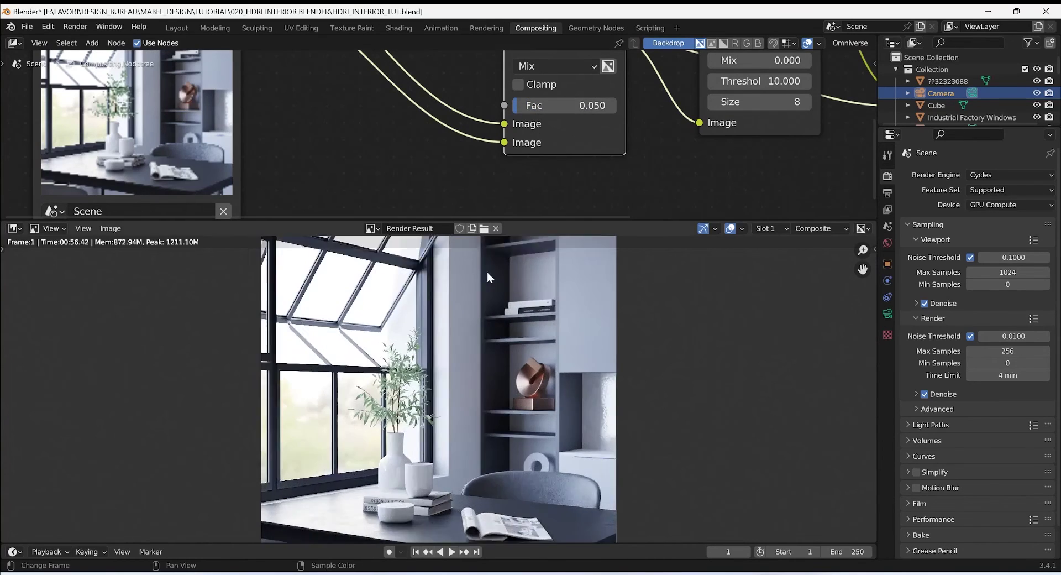
pyautogui.scroll(3, 487, 271)
pyautogui.moveTo(543, 106); pyautogui.dragTo(549, 105)
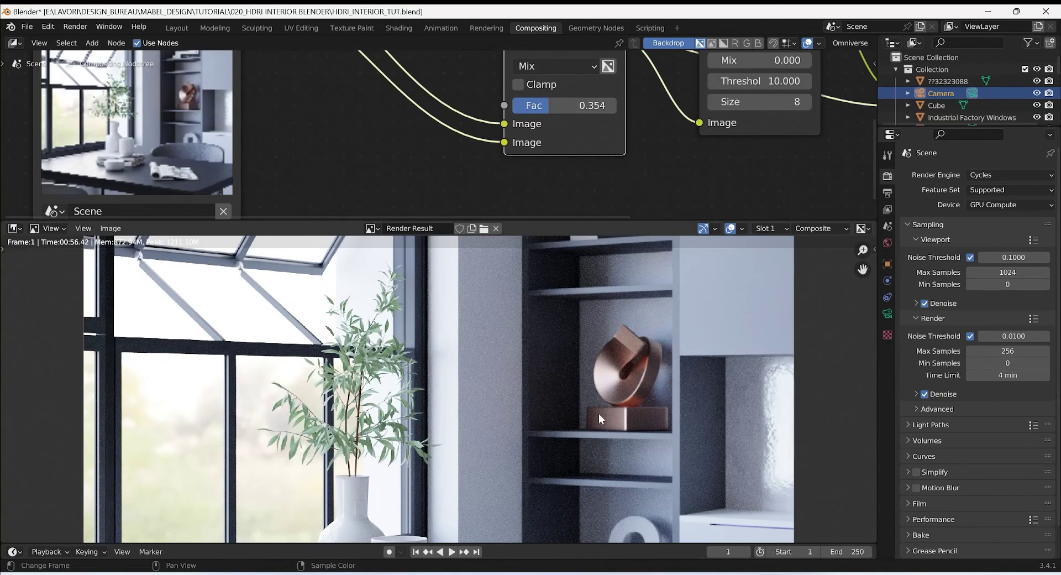
pyautogui.moveTo(539, 110)
pyautogui.mouseDown()
pyautogui.moveTo(616, 105)
pyautogui.moveTo(542, 104)
pyautogui.mouseUp()
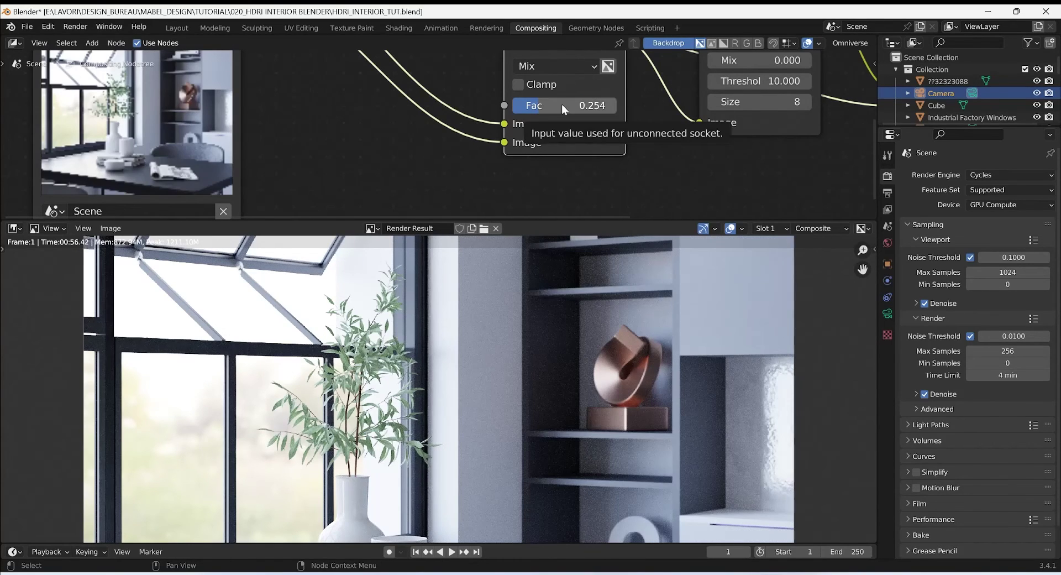
# Set the Fac of the Mix node before Glare to 0.25
pyautogui.click(589, 104)
pyautogui.press('BackSpace')
pyautogui.press('BackSpace')
pyautogui.press('BackSpace')
pyautogui.press('BackSpace')
pyautogui.press('Return')
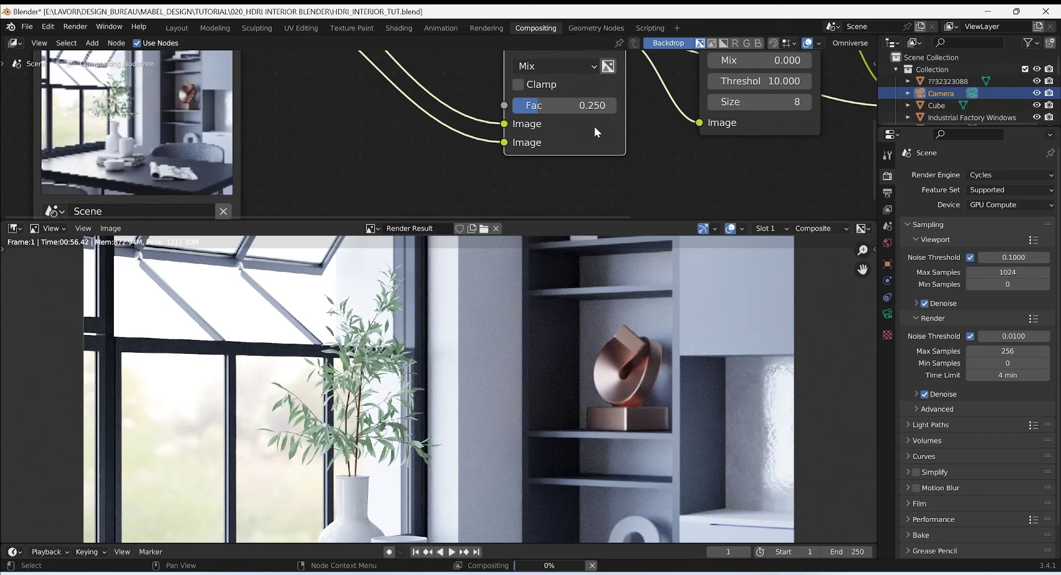
# Try lower Fac values such as 0.818 on the Mix node after Glare, then set it to 0.95
pyautogui.scroll(-2, 457, 147)
pyautogui.scroll(-1, 456, 147)
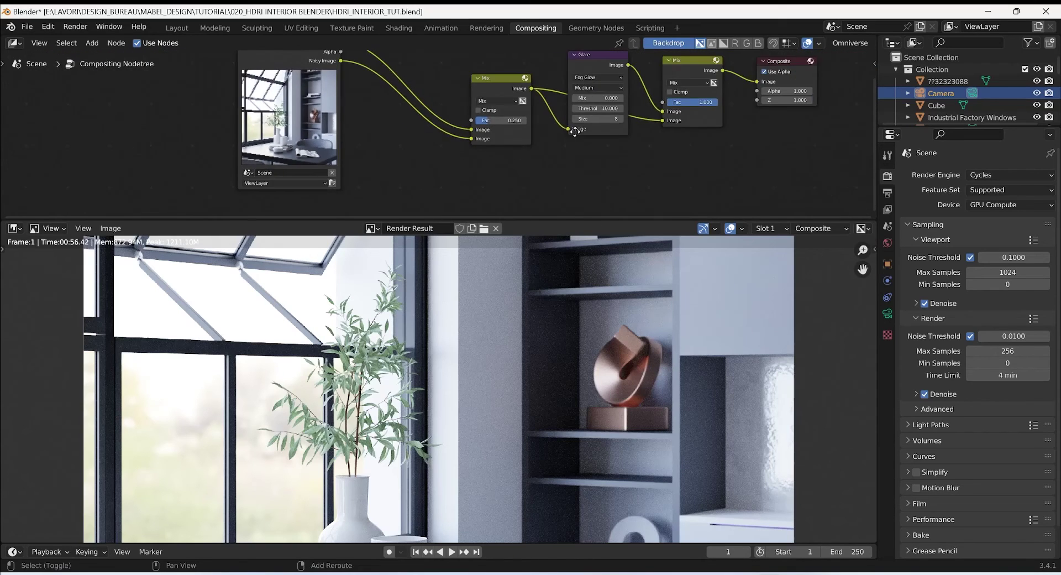
pyautogui.scroll(-1, 559, 115)
pyautogui.scroll(2, 479, 134)
pyautogui.keyDown('shift'); pyautogui.moveTo(479, 134); pyautogui.dragTo(542, 150, button='middle'); pyautogui.keyUp('shift')
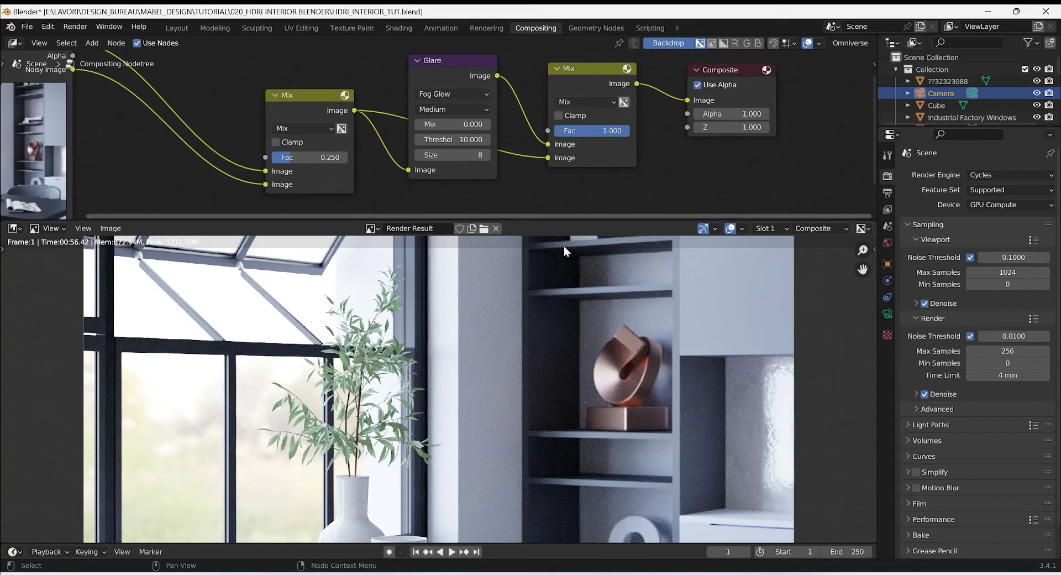
pyautogui.moveTo(624, 136); pyautogui.dragTo(609, 136)
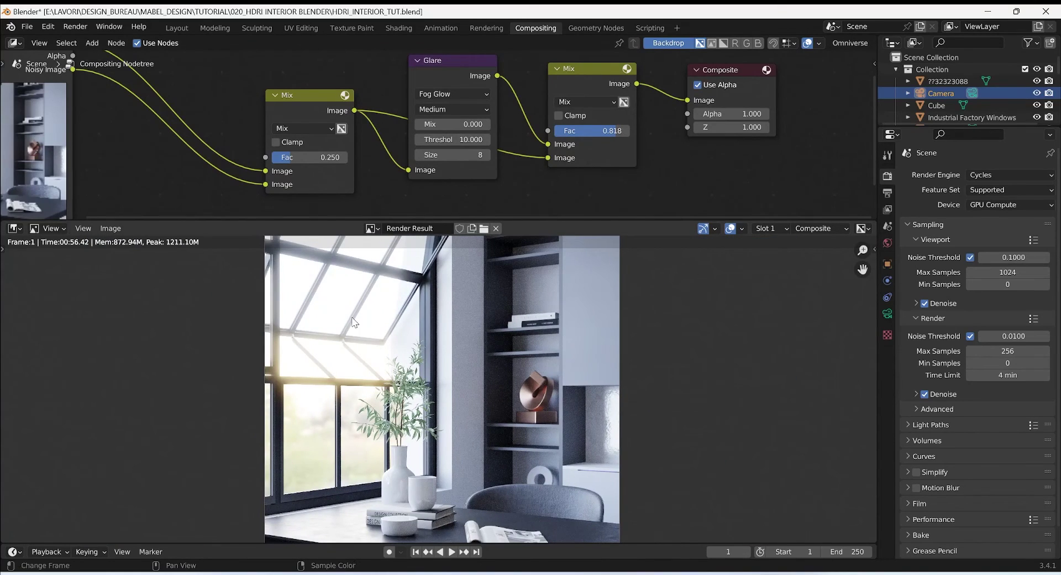
pyautogui.moveTo(616, 131); pyautogui.dragTo(566, 133)
pyautogui.click(615, 132)
pyautogui.write('95')
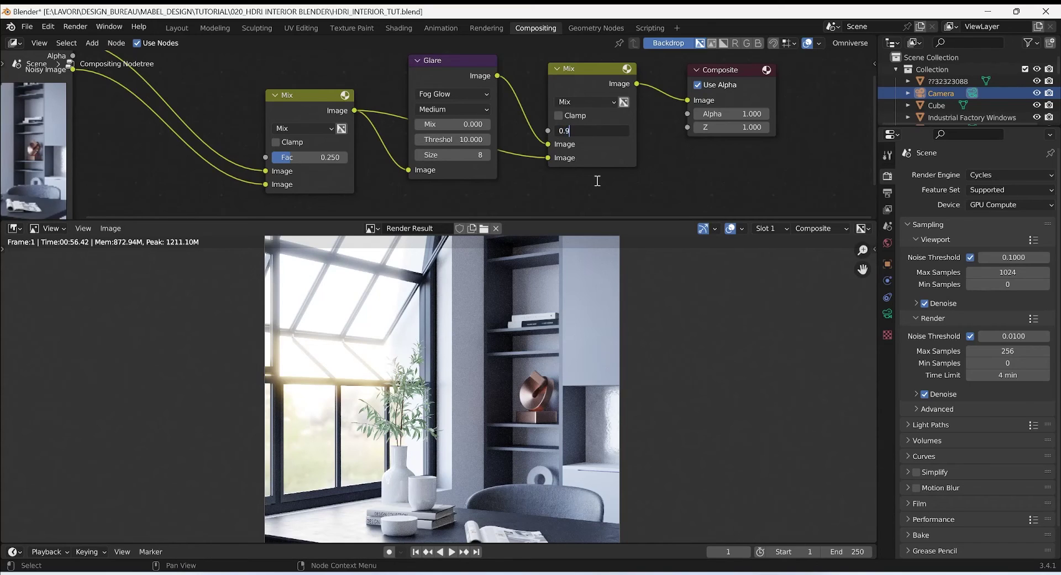
pyautogui.press('Return')
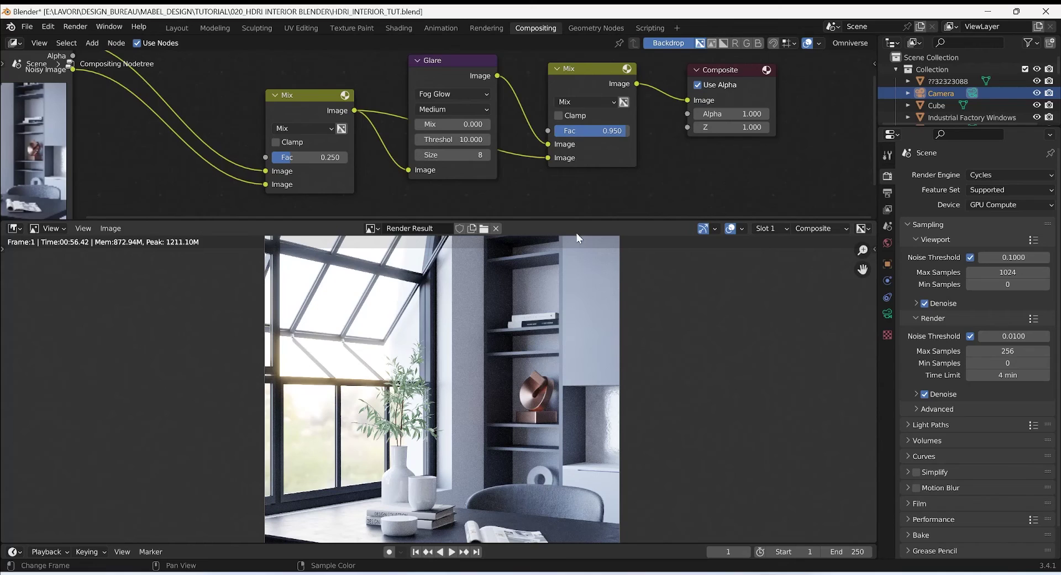
# Move the Composite node farther from the last Mix node to make room for another node
pyautogui.scroll(-4, 576, 164)
pyautogui.moveTo(479, 57); pyautogui.dragTo(693, 132)
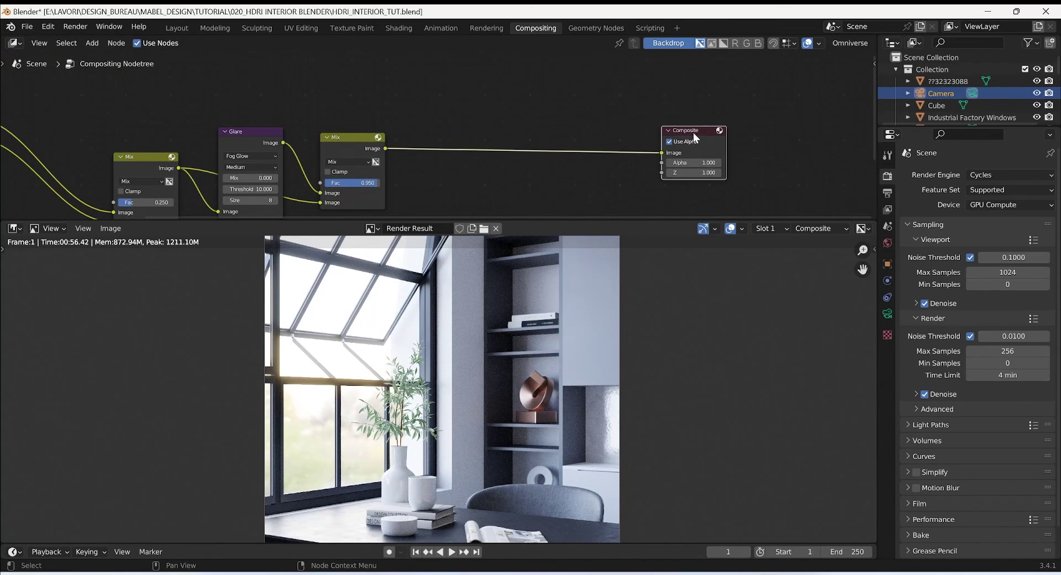
pyautogui.hotkey('shift', 'a')
pyautogui.click(516, 124)
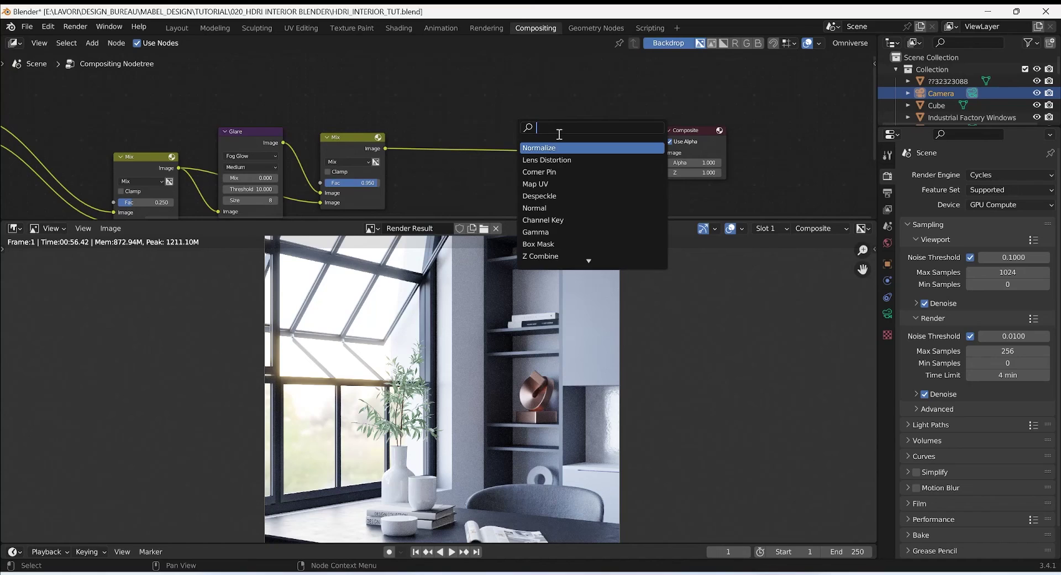
pyautogui.press('Escape')
# Add a Color Correction node on the link between the last Mix node and Composite
pyautogui.hotkey('shift', 'a')
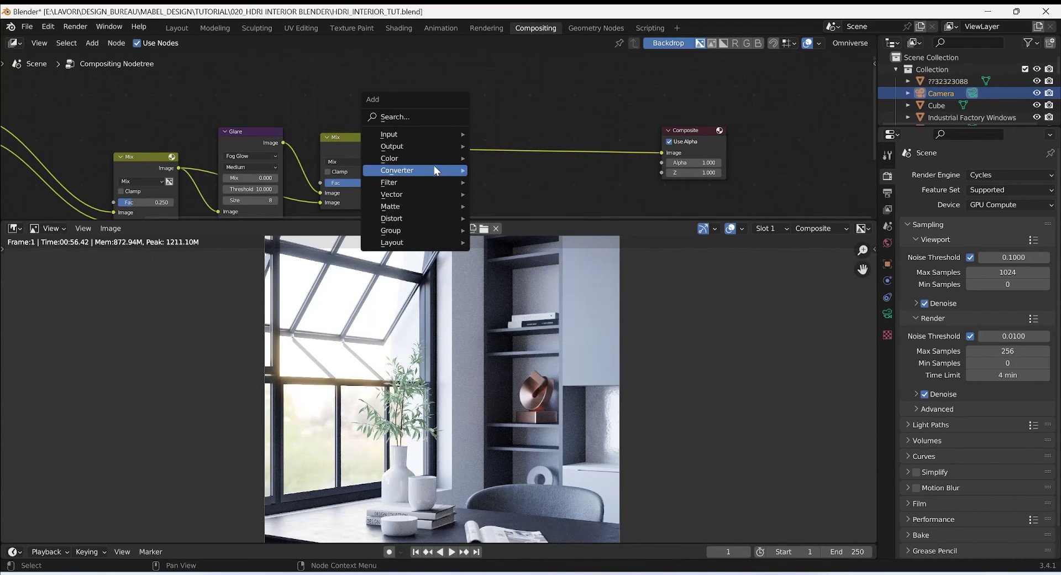
pyautogui.moveTo(433, 160)
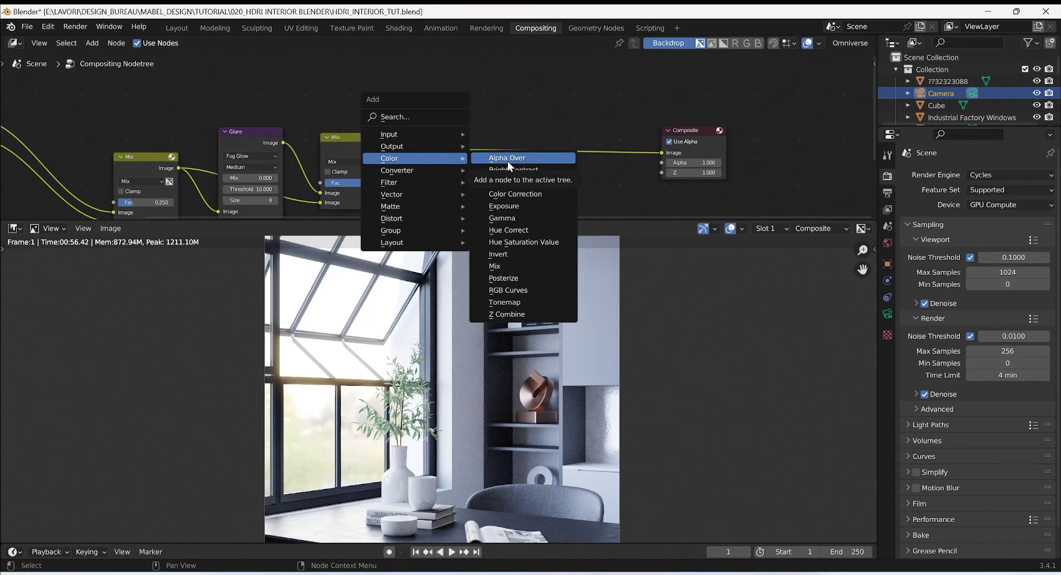
pyautogui.click(521, 197)
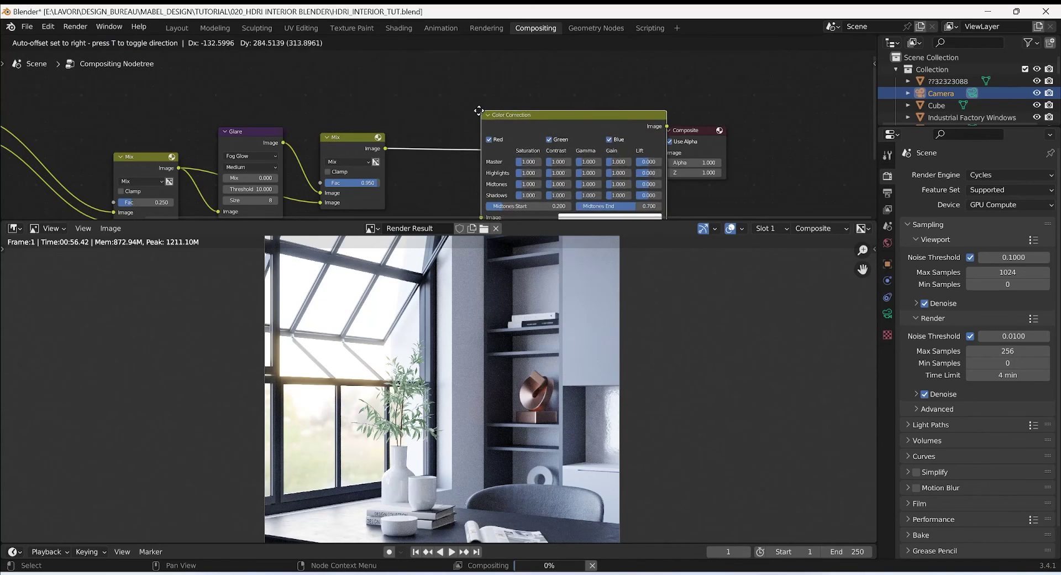
pyautogui.click(433, 93)
# Try a Master Contrast of 1.188 on the Color Correction node
pyautogui.moveTo(530, 122); pyautogui.dragTo(492, 106, button='middle')
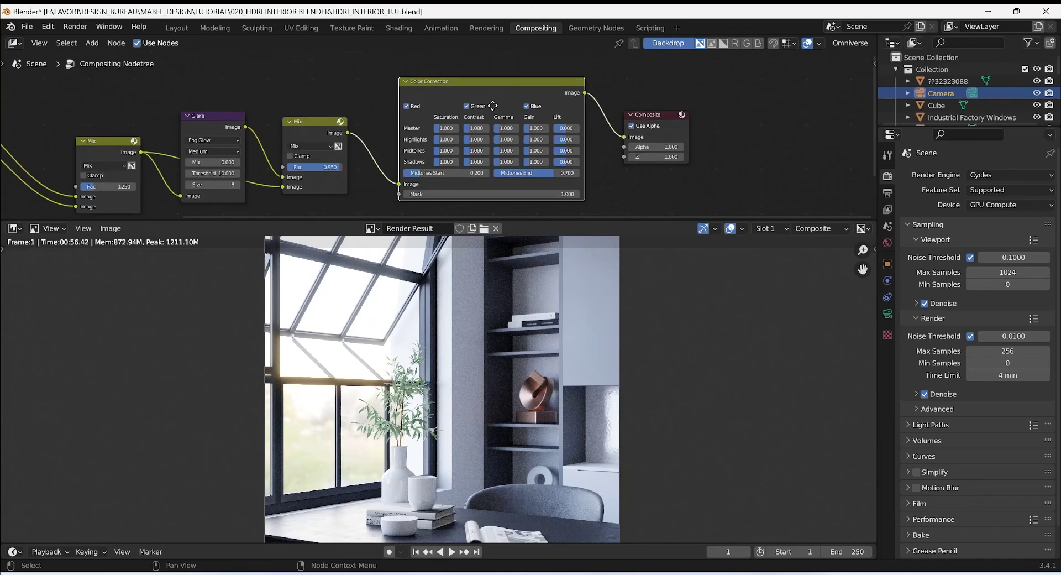
pyautogui.scroll(2, 490, 128)
pyautogui.moveTo(402, 116); pyautogui.dragTo(389, 107, button='middle')
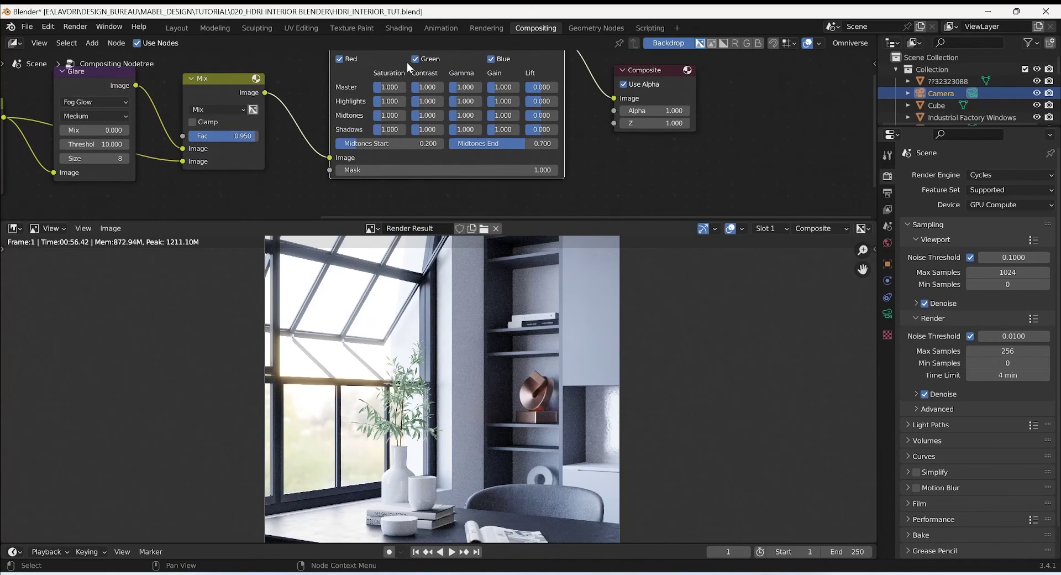
pyautogui.click(424, 88)
pyautogui.write('1.188')
pyautogui.press('Return')
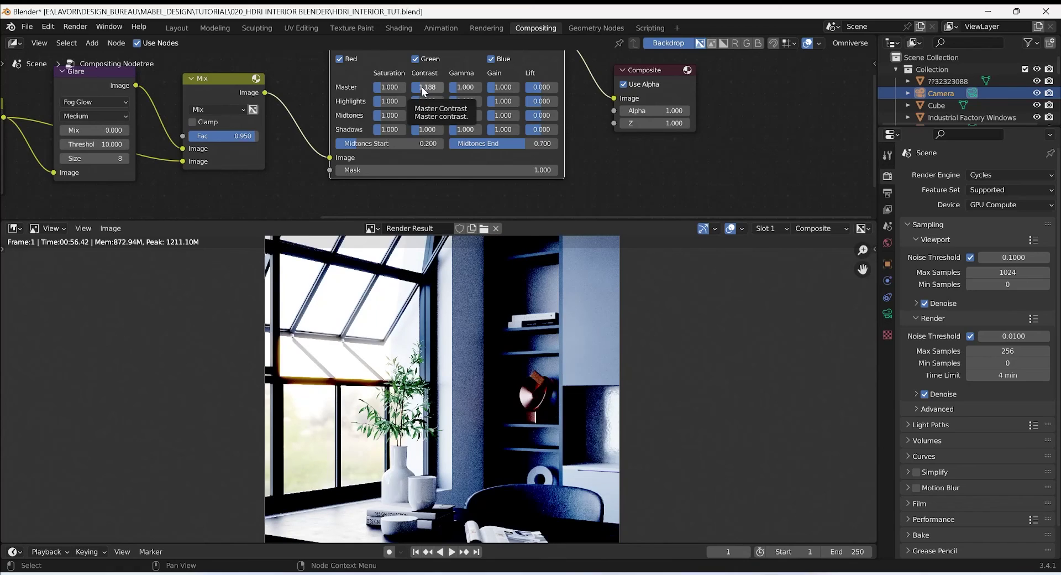
# Set the Color Correction node's Master Contrast to 1.05
pyautogui.click(424, 88)
pyautogui.press('End')
pyautogui.hotkey('shift', 'Left')
pyautogui.hotkey('shift', 'Left')
pyautogui.hotkey('shift', 'Left')
pyautogui.hotkey('shift', 'Left')
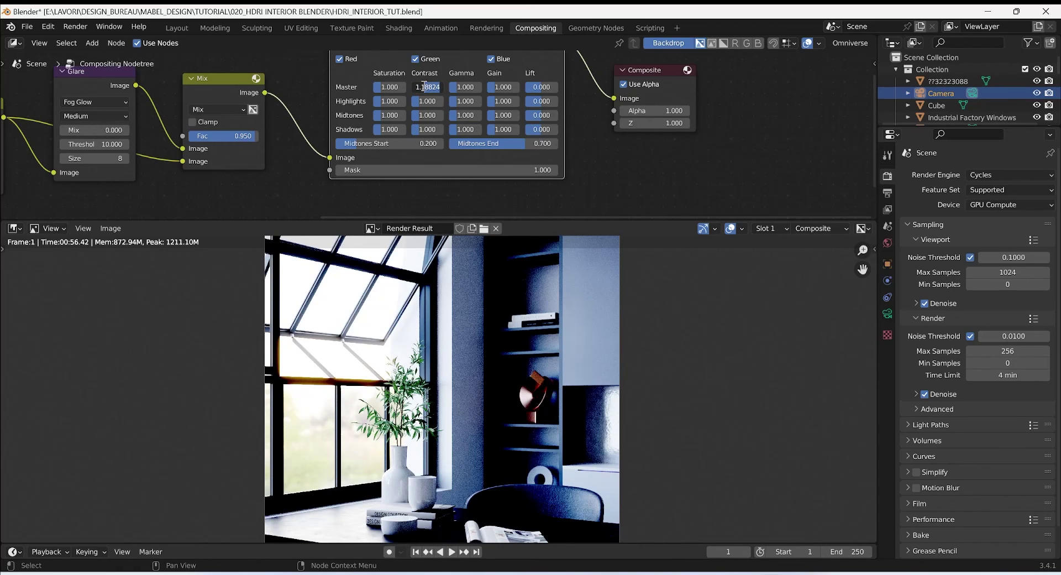
pyautogui.press('BackSpace')
pyautogui.press('Return')
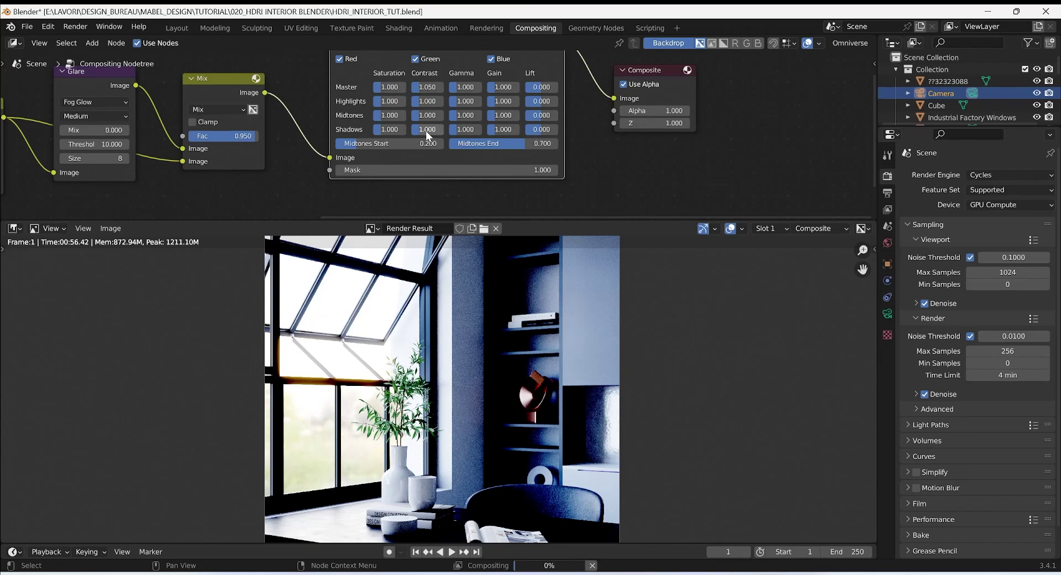
# Try a Master Contrast of 1.02 on the Color Correction node
pyautogui.click(441, 87)
pyautogui.press('End')
pyautogui.press('Return')
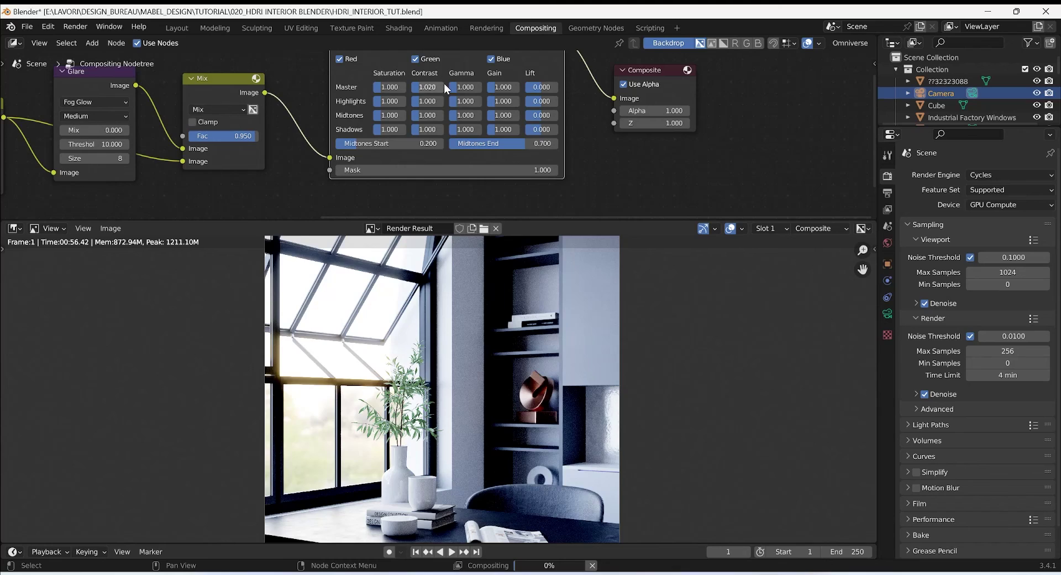
# Set the Color Correction node's Master Contrast to 1.01
pyautogui.click(443, 88)
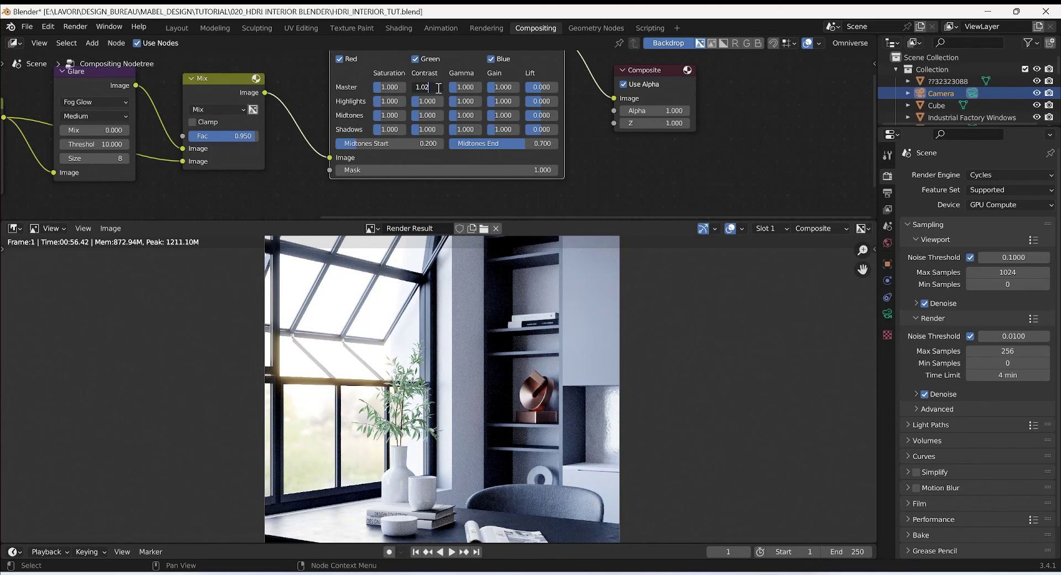
pyautogui.press('BackSpace')
pyautogui.write('1')
pyautogui.press('Return')
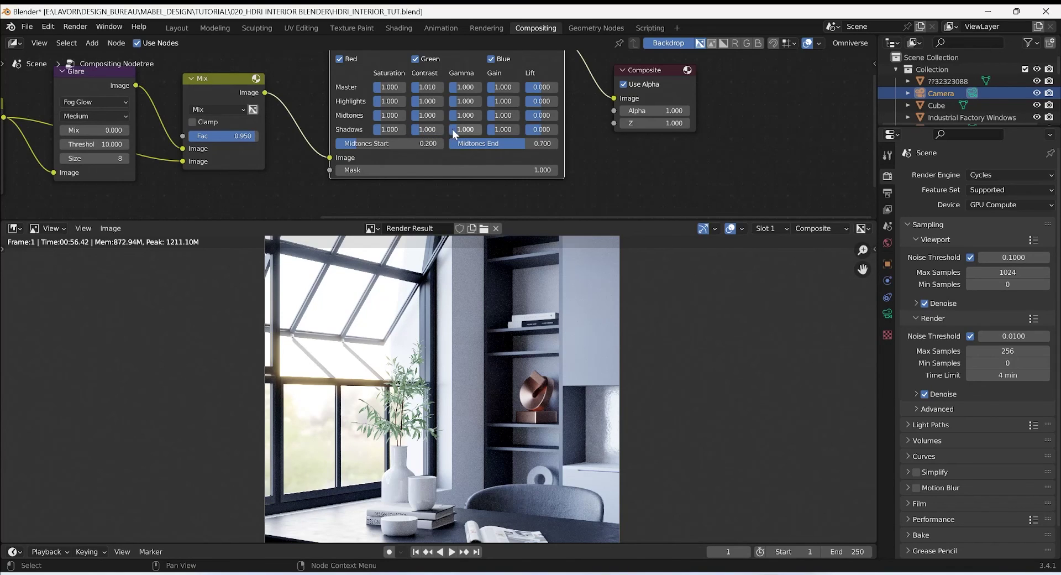
# Try a lower Shadows Lift on the Color Correction node and undo it
pyautogui.moveTo(539, 131); pyautogui.dragTo(498, 128)
pyautogui.hotkey('ctrl', 'z')
pyautogui.hotkey('ctrl', 'z')
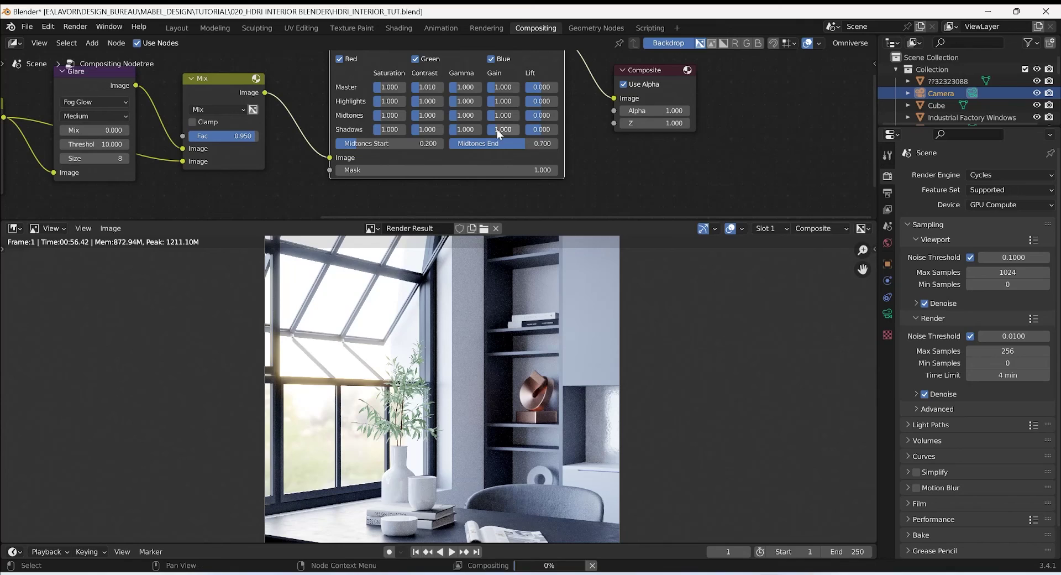
# Lower the Color Correction node's Shadows Gain to 0.812
pyautogui.moveTo(496, 128); pyautogui.dragTo(493, 130)
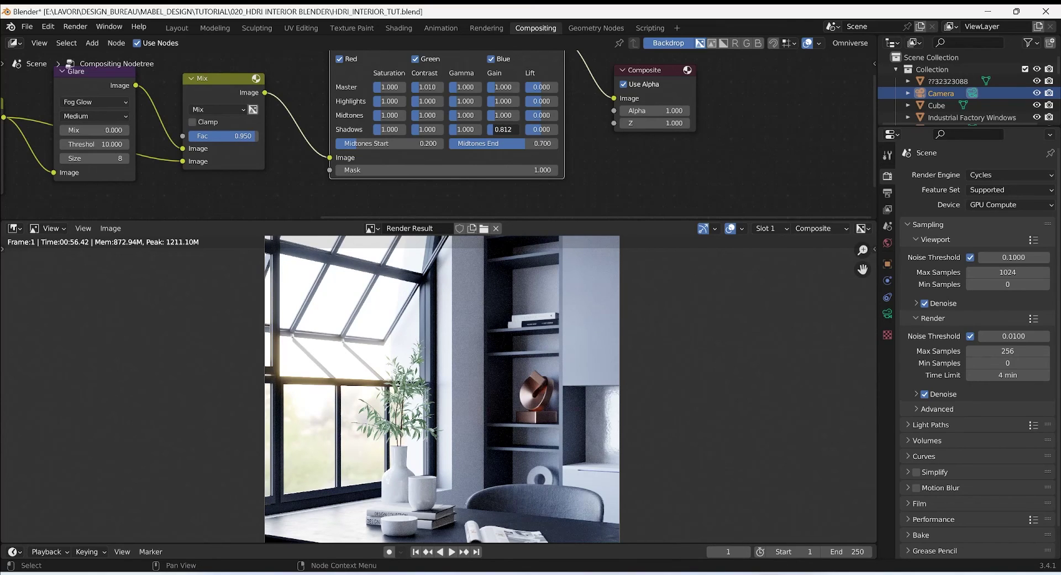
pyautogui.click(496, 129)
pyautogui.press('Return')
# Compare the raw render with the graded image by temporarily linking the Render Layers Image output directly to Composite, and restore the Color Correction link
pyautogui.scroll(-1, 513, 422)
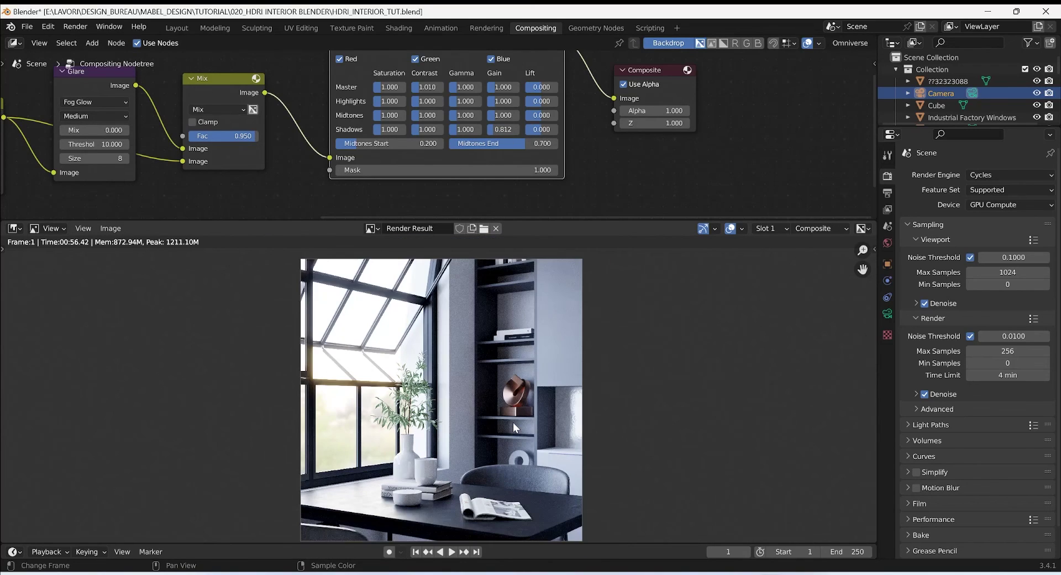
pyautogui.scroll(-1, 541, 420)
pyautogui.moveTo(558, 420); pyautogui.dragTo(581, 427, button='middle')
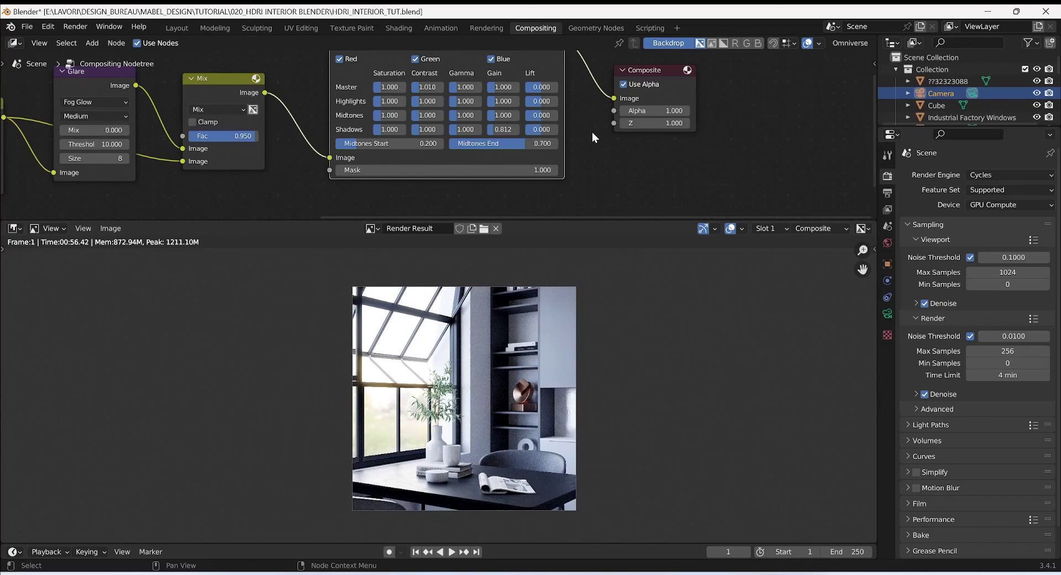
pyautogui.scroll(-1, 638, 152)
pyautogui.scroll(-2, 686, 143)
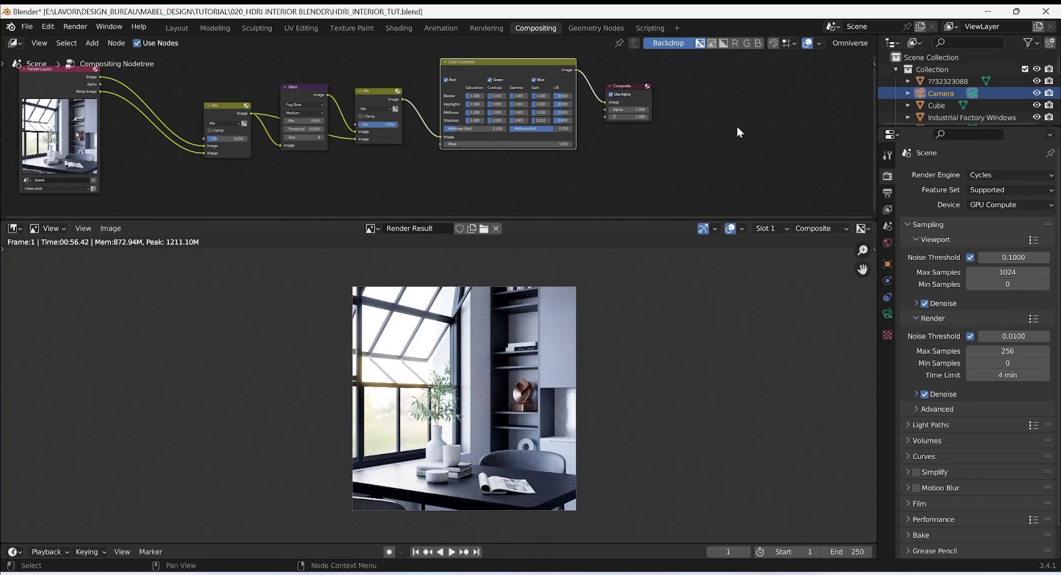
pyautogui.moveTo(101, 77); pyautogui.dragTo(605, 102)
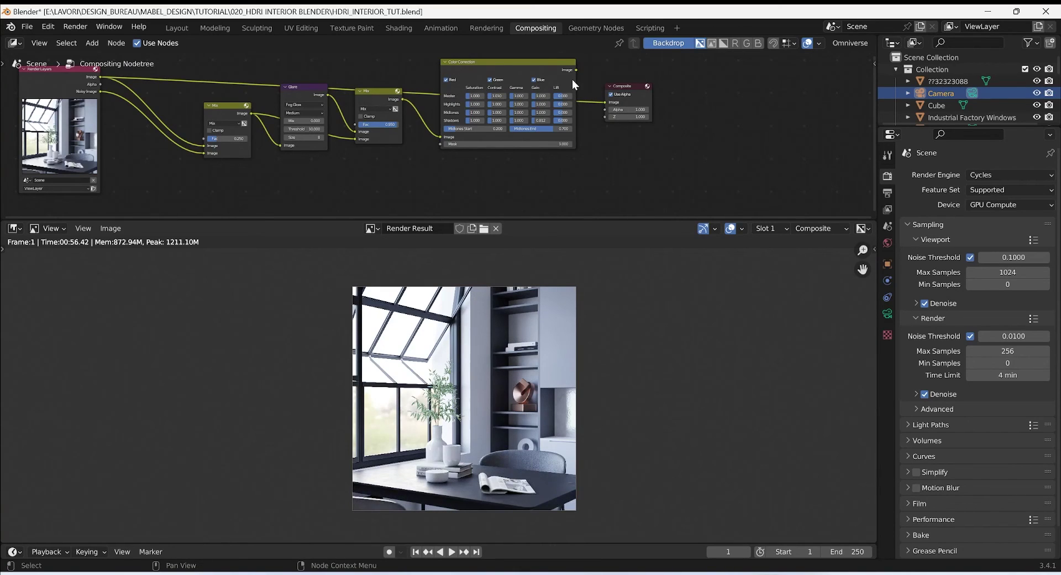
pyautogui.keyDown('shift'); pyautogui.hscroll(-3, 643, 135); pyautogui.keyUp('shift')
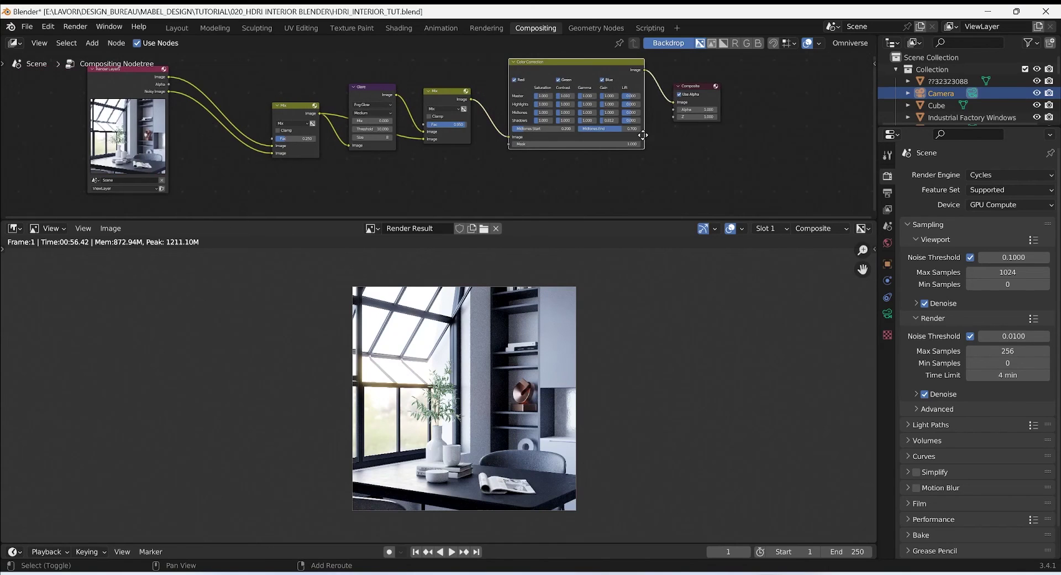
pyautogui.keyDown('shift'); pyautogui.hscroll(-1, 643, 135); pyautogui.keyUp('shift')
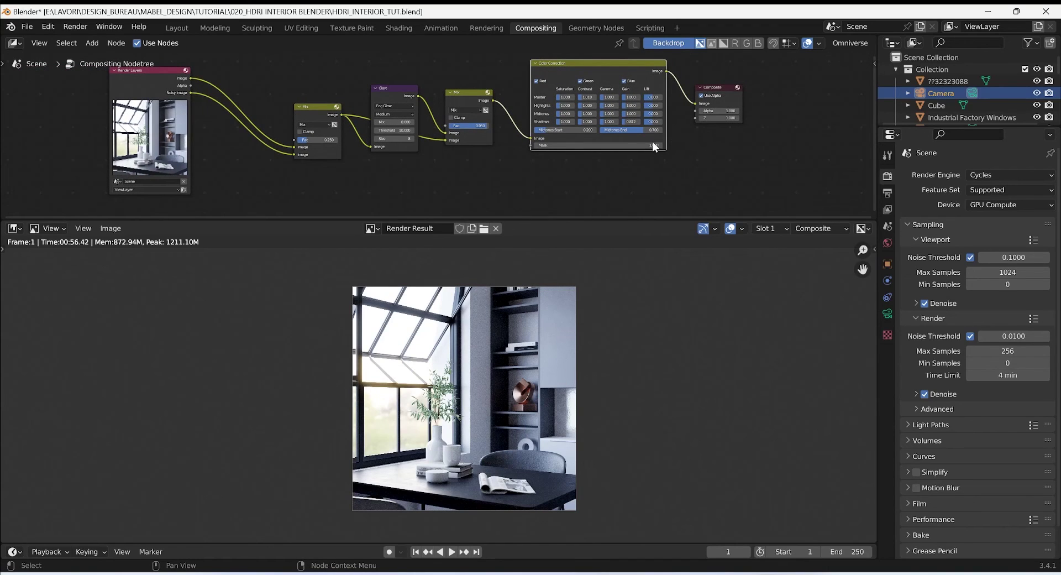